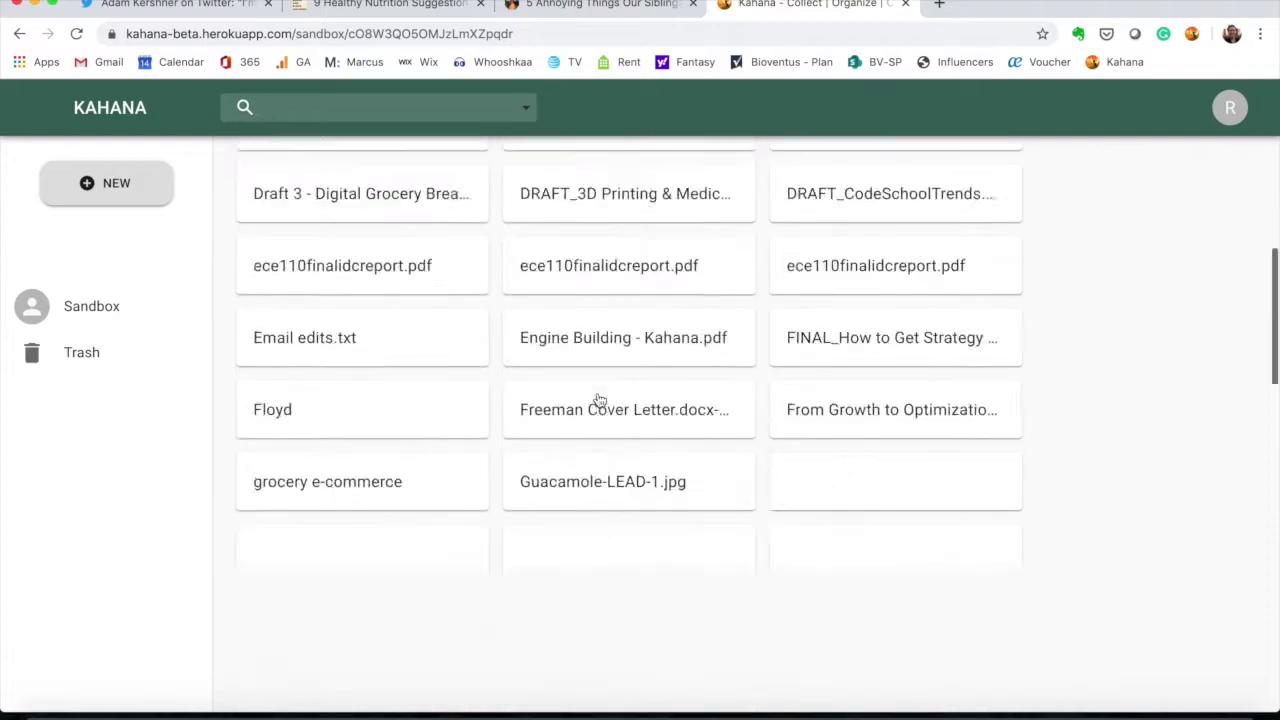
# - Add the nutrition blogs file from the sandbox to the Twitter Blogs workspace
pyautogui.scroll(6, 517, 457)
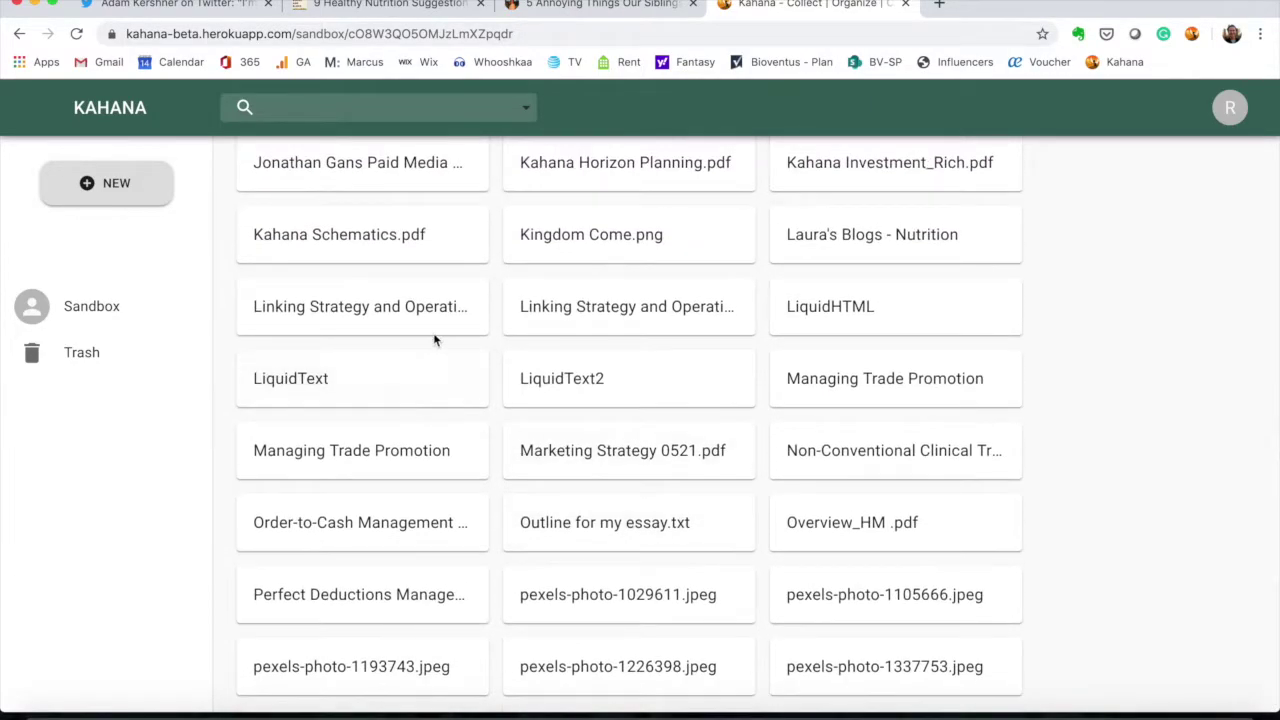
pyautogui.rightClick(832, 240)
pyautogui.moveTo(920, 263)
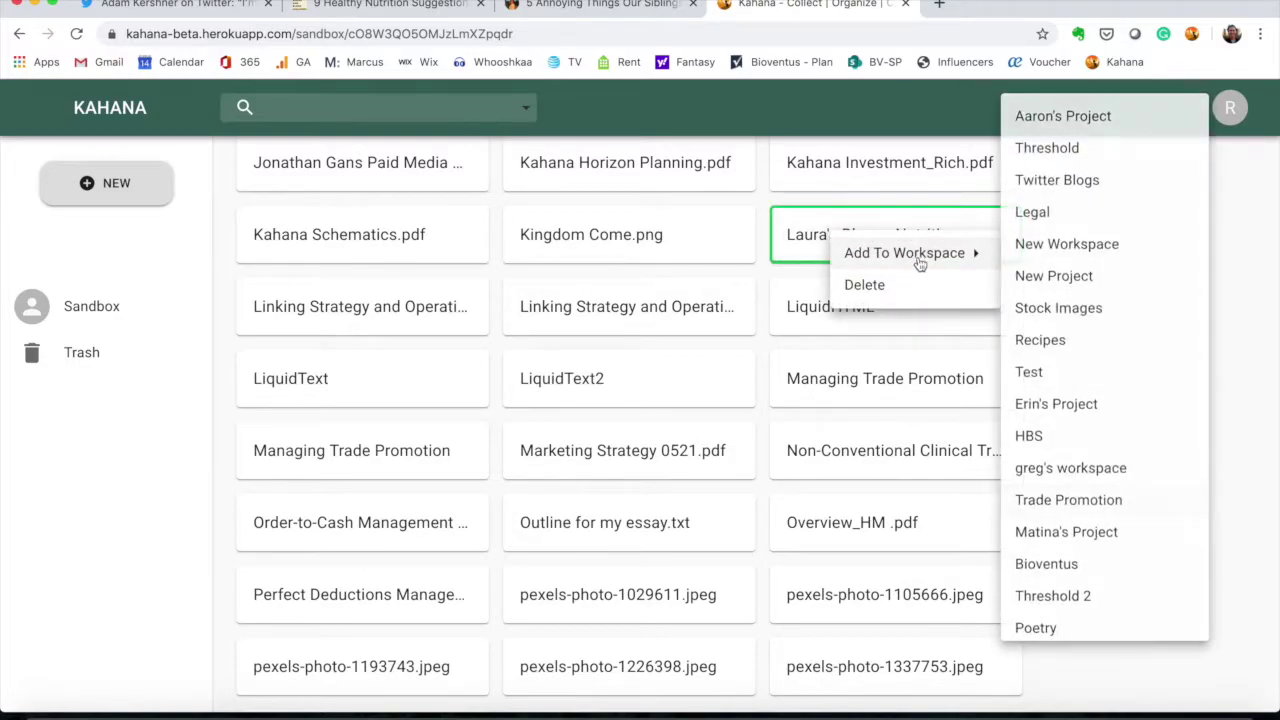
pyautogui.click(1035, 179)
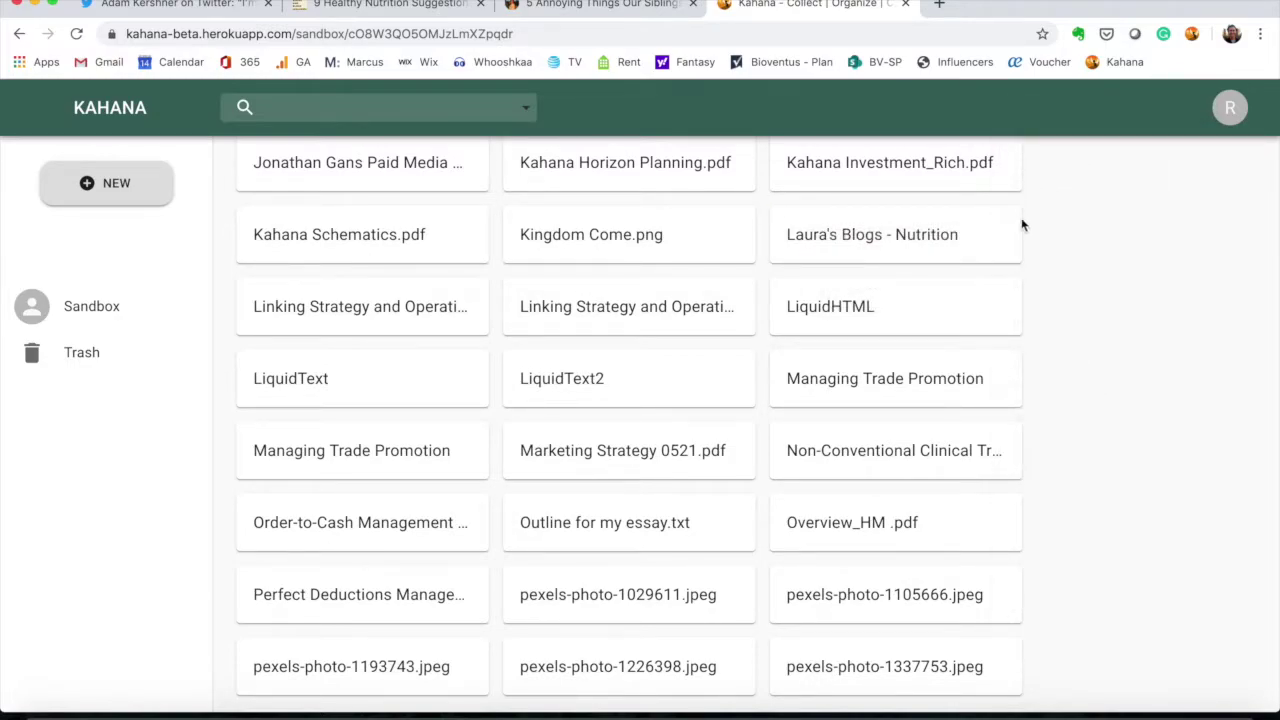
# - Switch to Twitter and open the article "50 Productive Things To Do While Social Distancing" linked in the tweet replies
pyautogui.click(204, 16)
pyautogui.scroll(-5, 482, 494)
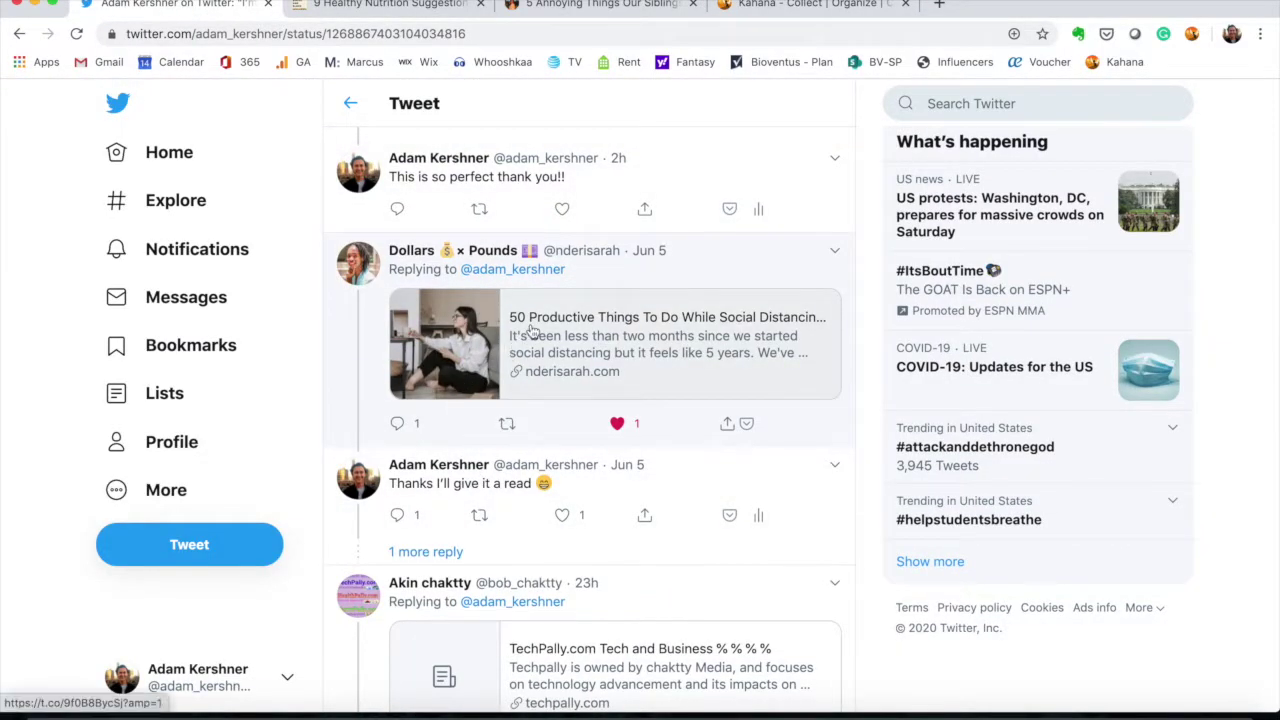
pyautogui.click(530, 331)
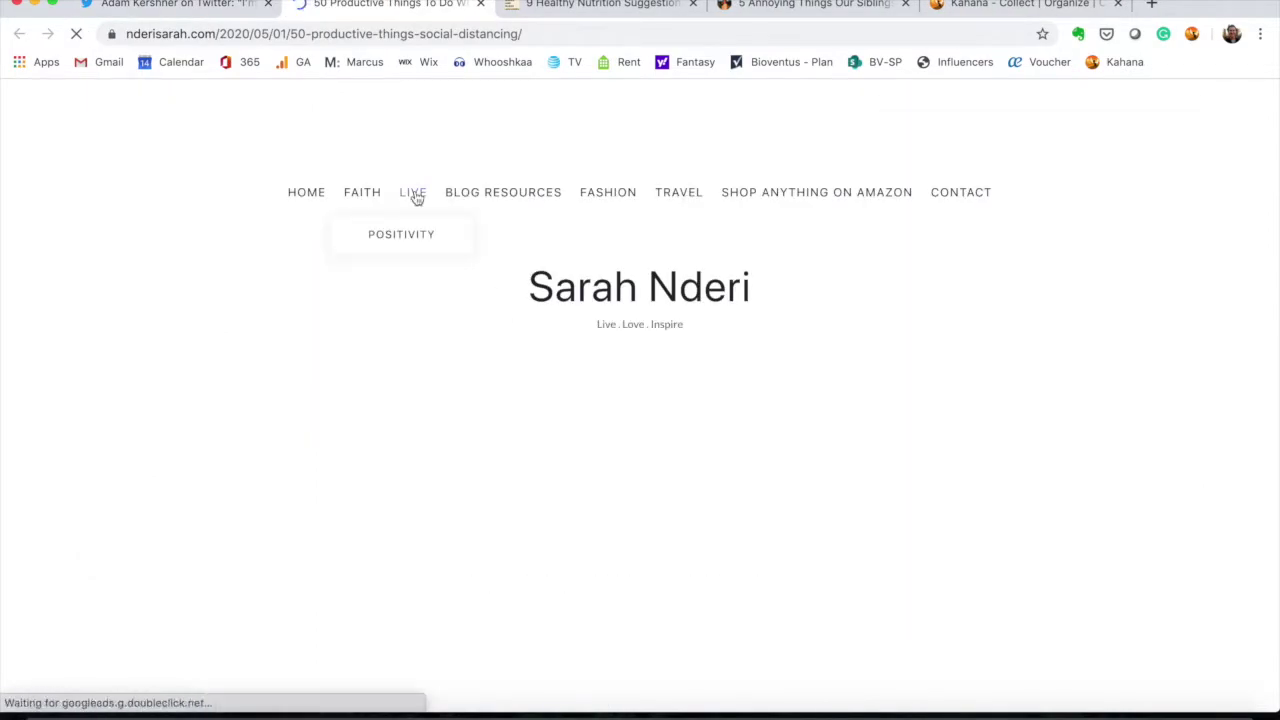
pyautogui.scroll(-5, 601, 368)
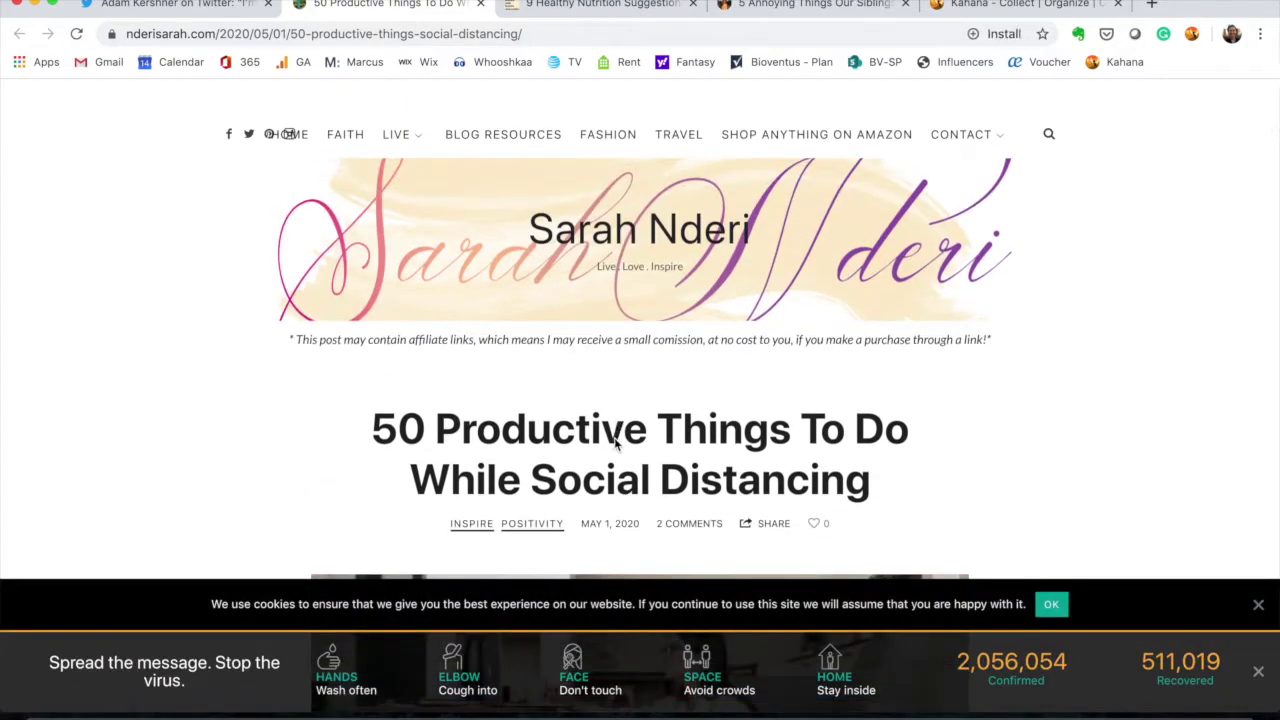
pyautogui.scroll(-4, 615, 445)
pyautogui.scroll(-7, 615, 445)
pyautogui.scroll(5, 615, 445)
pyautogui.scroll(10, 614, 437)
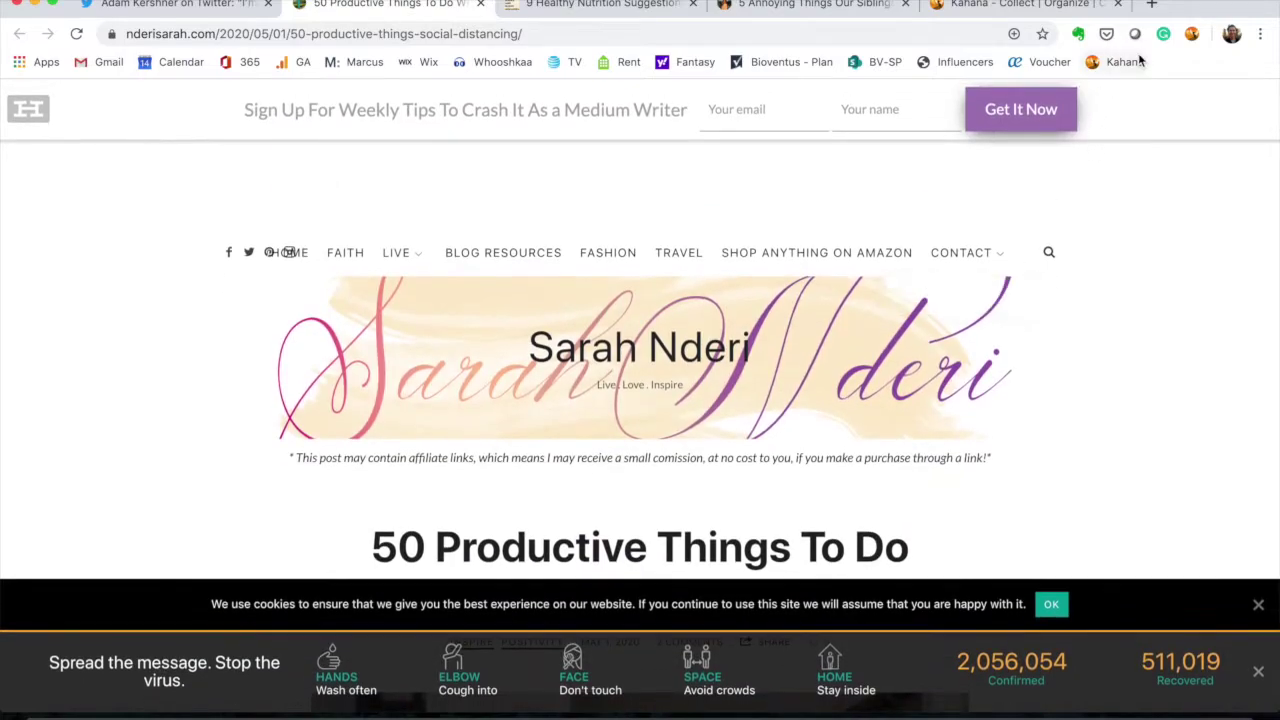
# - Dismiss the mailing-list pop-up covering the blog article, declining the subscription
pyautogui.click(1191, 34)
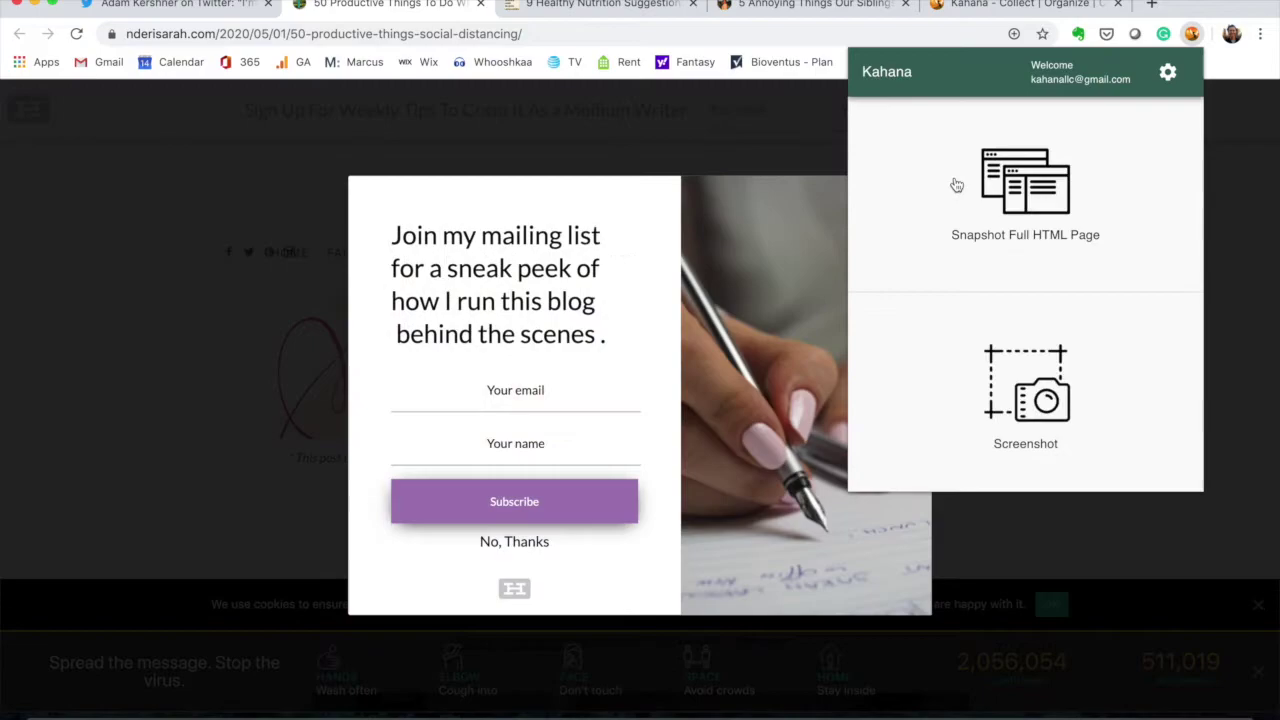
pyautogui.click(529, 547)
pyautogui.click(523, 543)
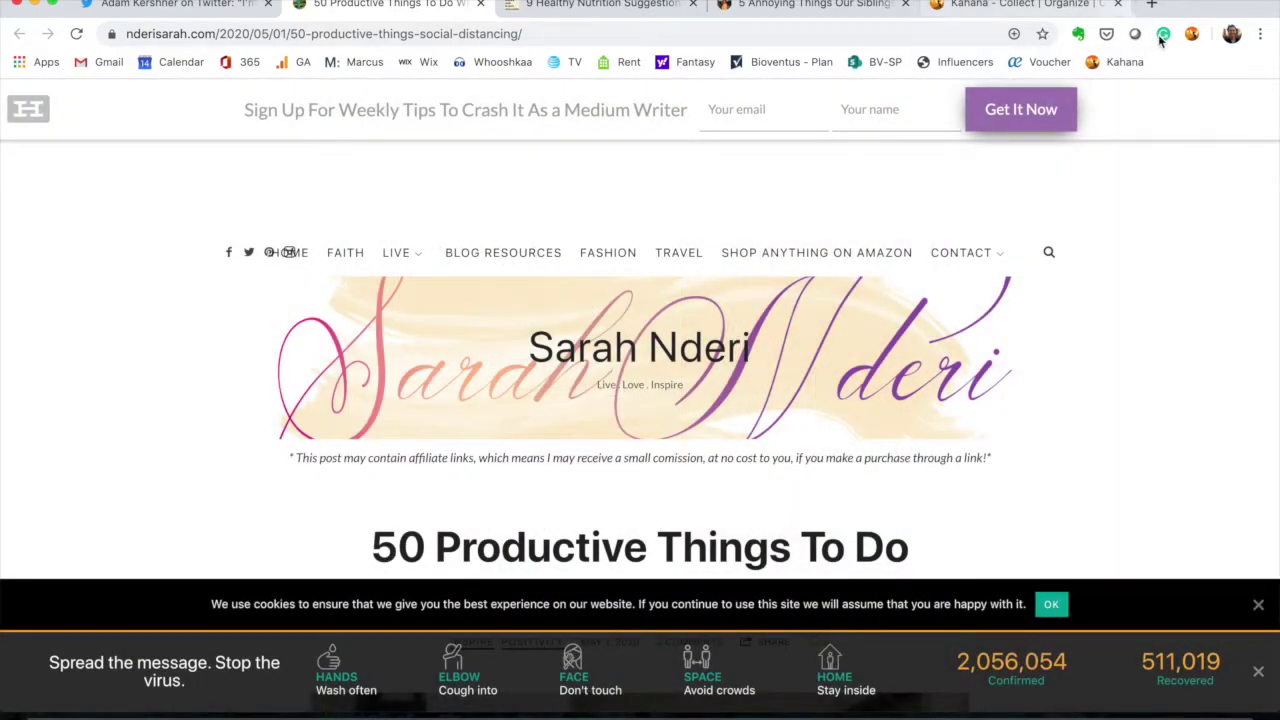
# - Capture a full HTML page snapshot with Kahana, naming it with the author's surname followed by "- 50 Productive Things"
pyautogui.click(1191, 34)
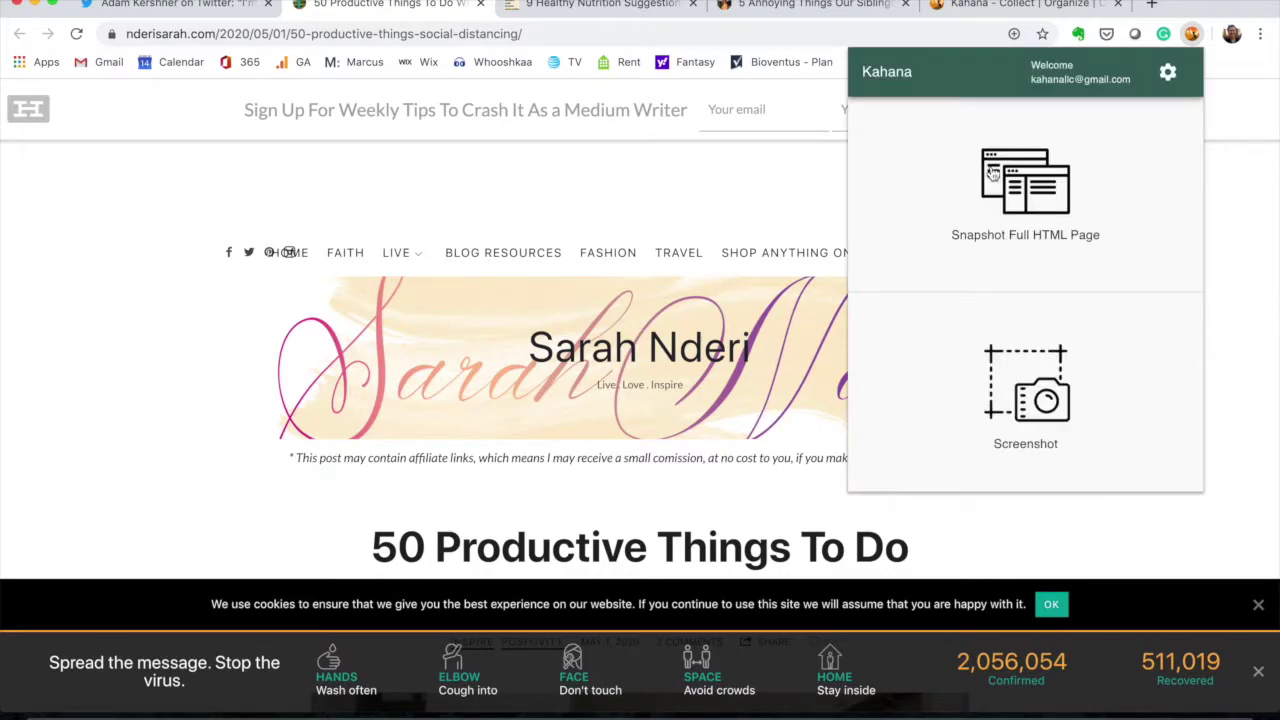
pyautogui.click(990, 173)
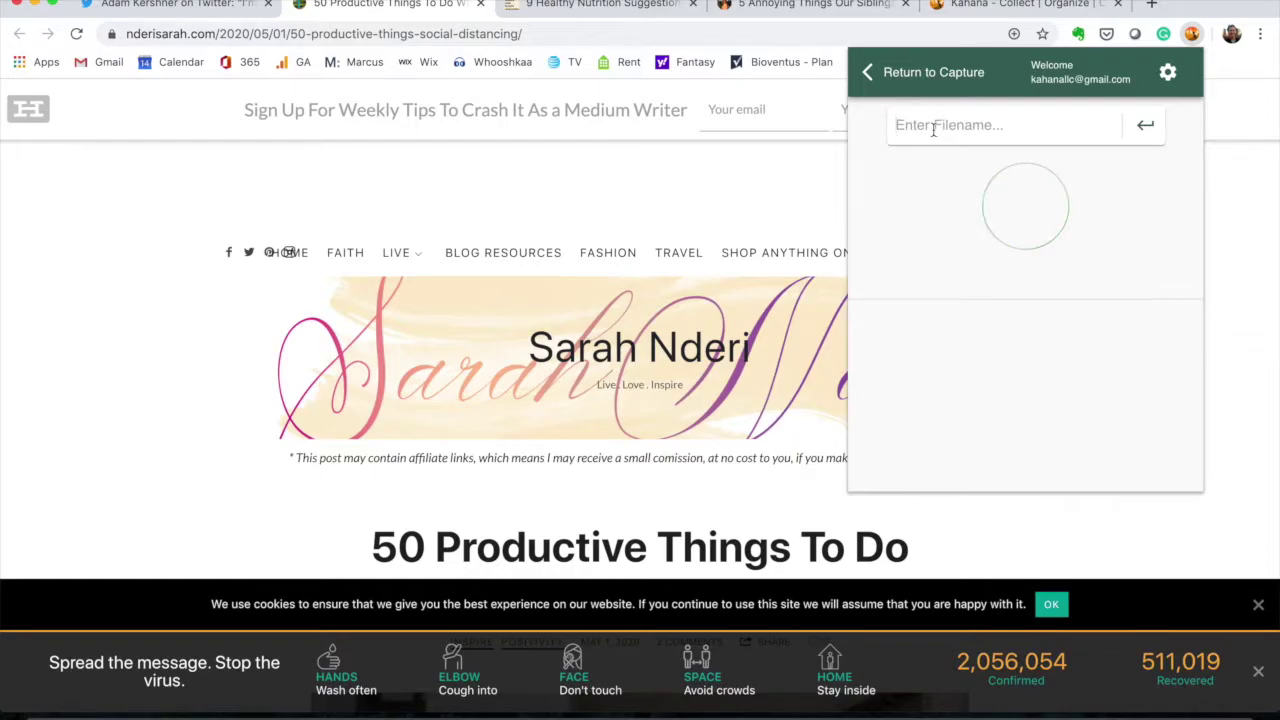
pyautogui.write('Nderi - 50 Productive Things')
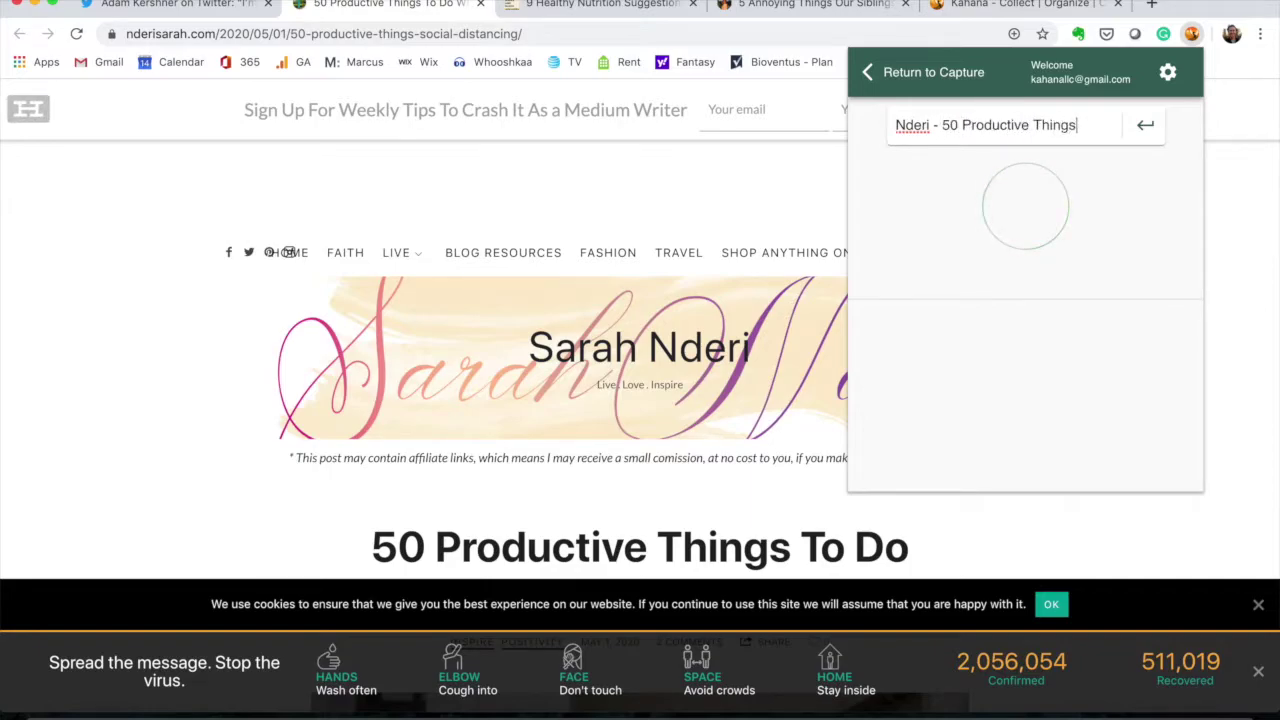
pyautogui.click(1145, 130)
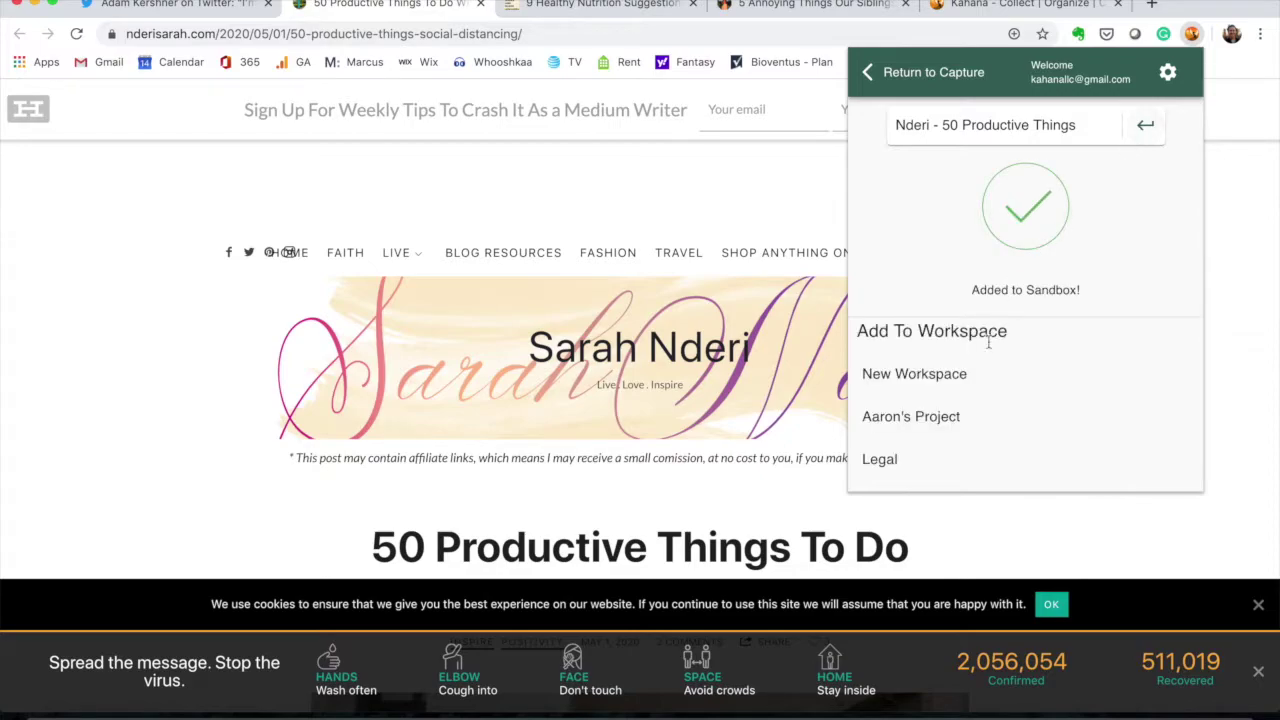
# - Add the captured productivity article to the Twitter Blogs workspace and close the Kahana extension
pyautogui.scroll(-5, 963, 443)
pyautogui.scroll(1, 967, 447)
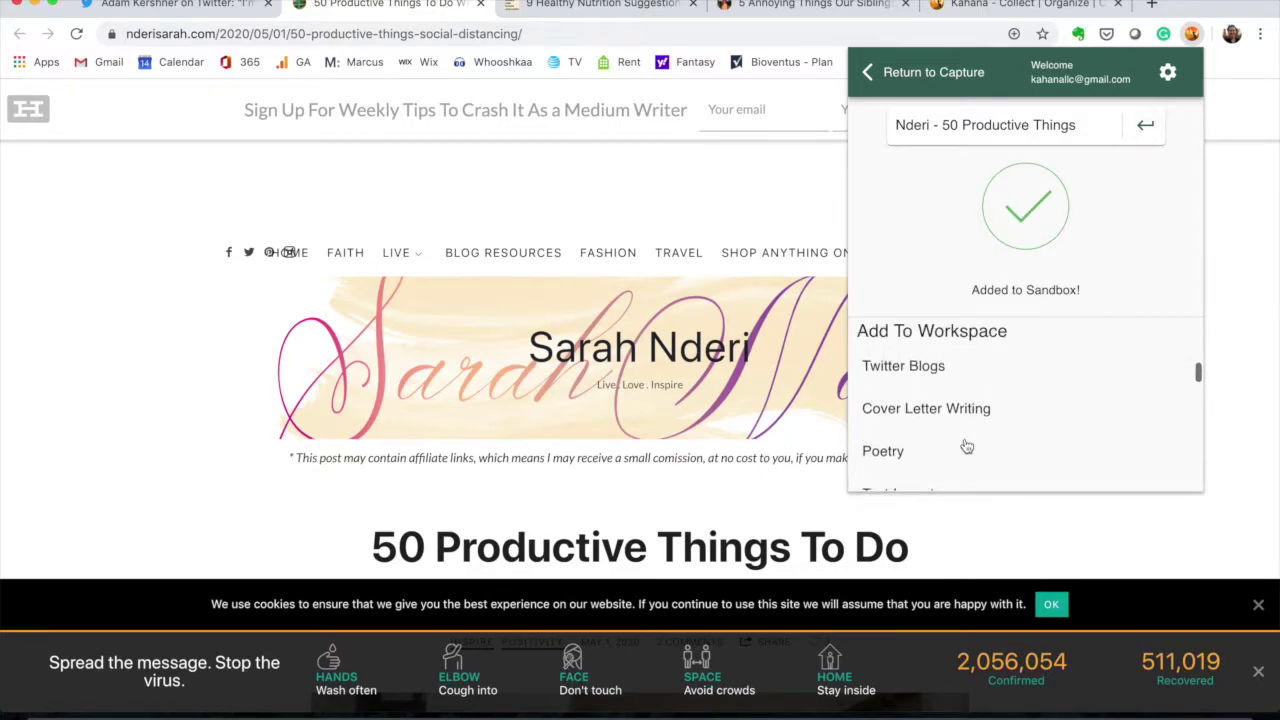
pyautogui.click(923, 368)
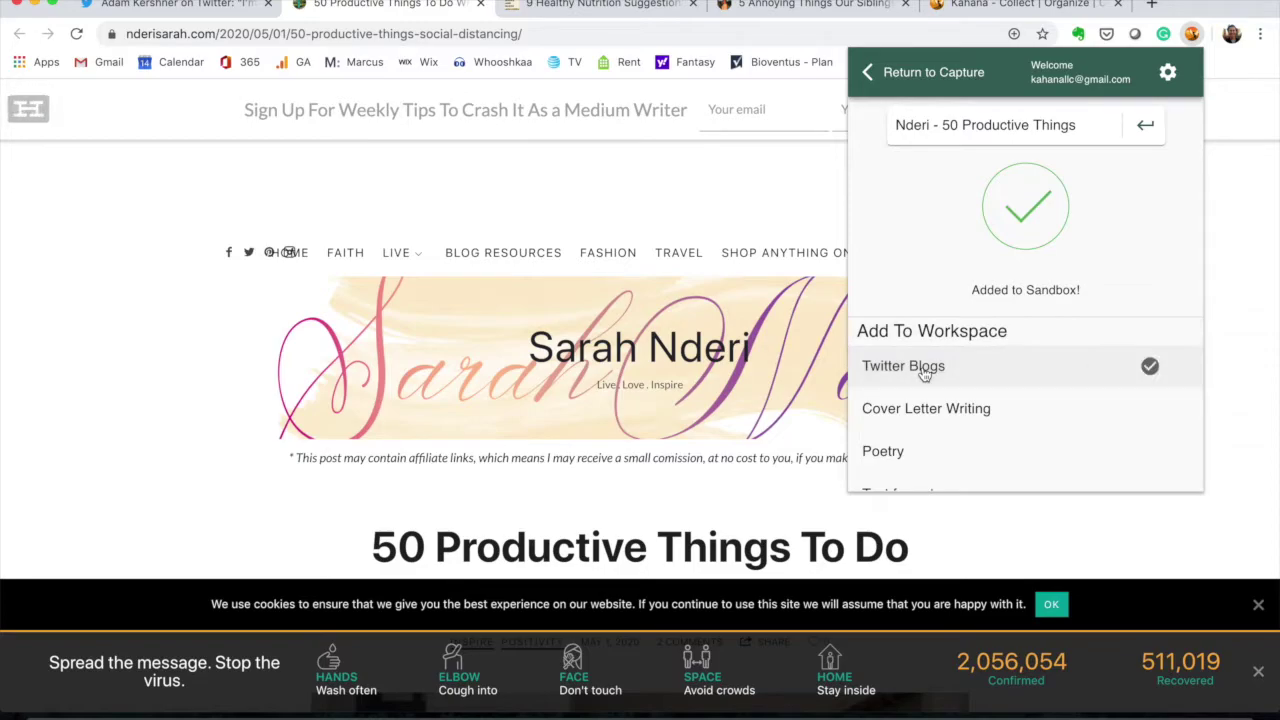
pyautogui.click(735, 197)
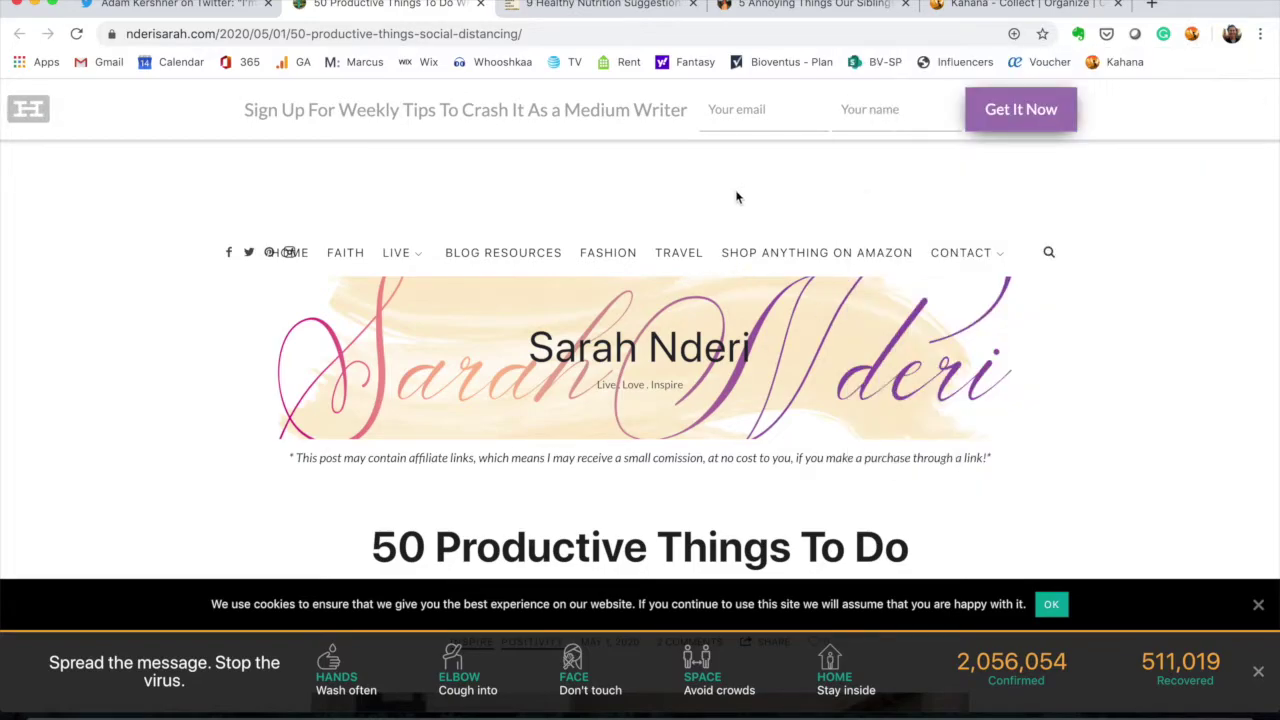
# - Open the related article "Mindless Tasks To Do When You Don't Feel Like Writing" linked at the end of the post
pyautogui.scroll(-15, 810, 592)
pyautogui.scroll(-15, 810, 592)
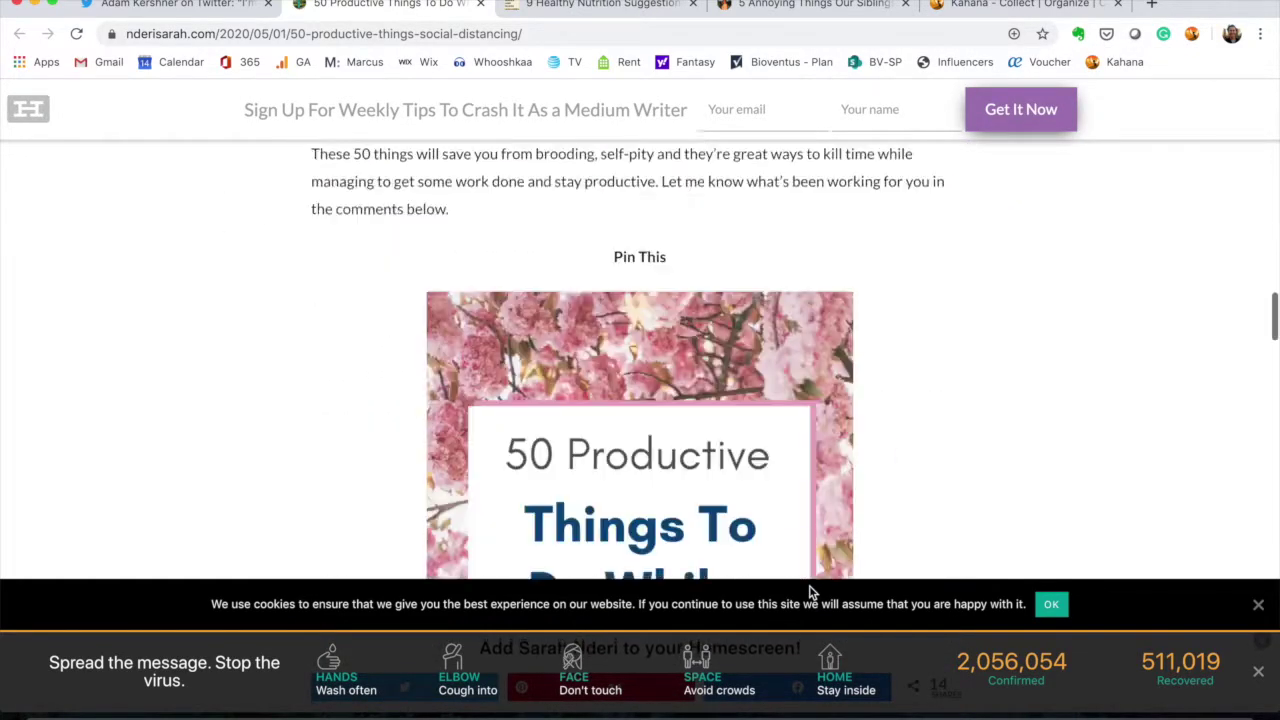
pyautogui.scroll(3, 810, 592)
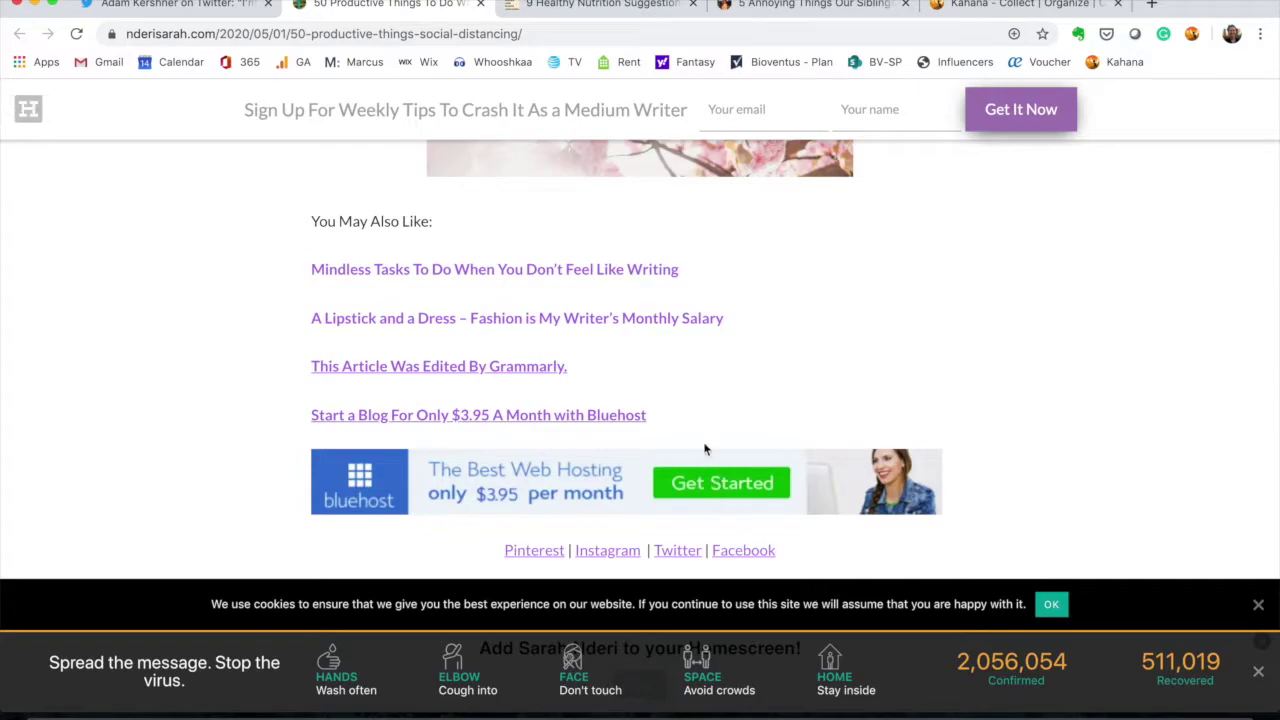
pyautogui.click(583, 272)
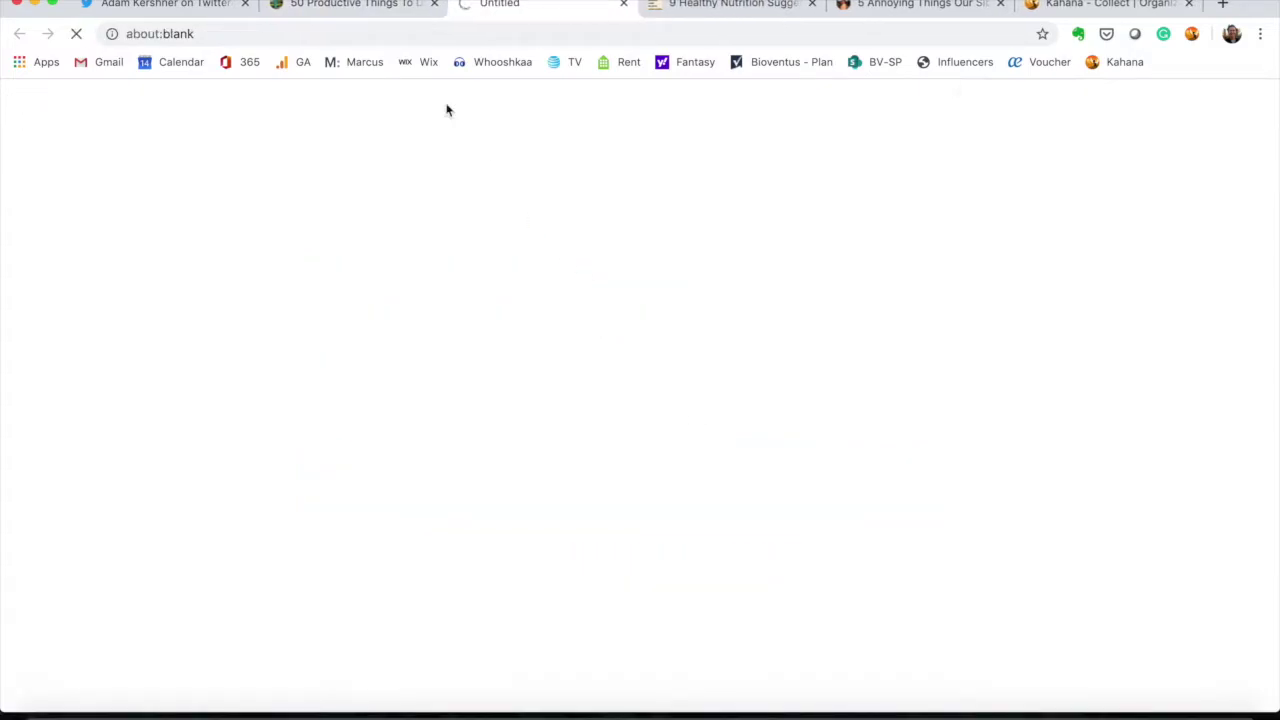
# - Close the three other article pages, on productive things, healthy nutrition suggestions and annoying sibling habits
pyautogui.click(434, 4)
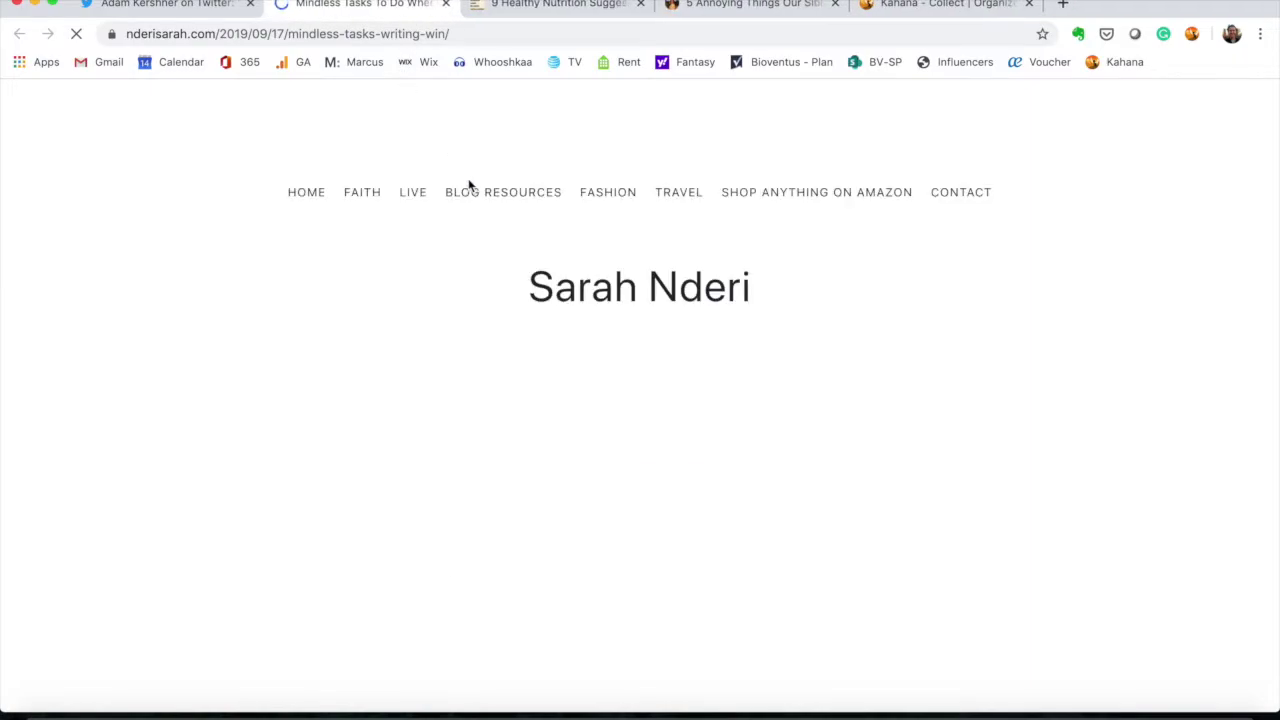
pyautogui.click(692, 4)
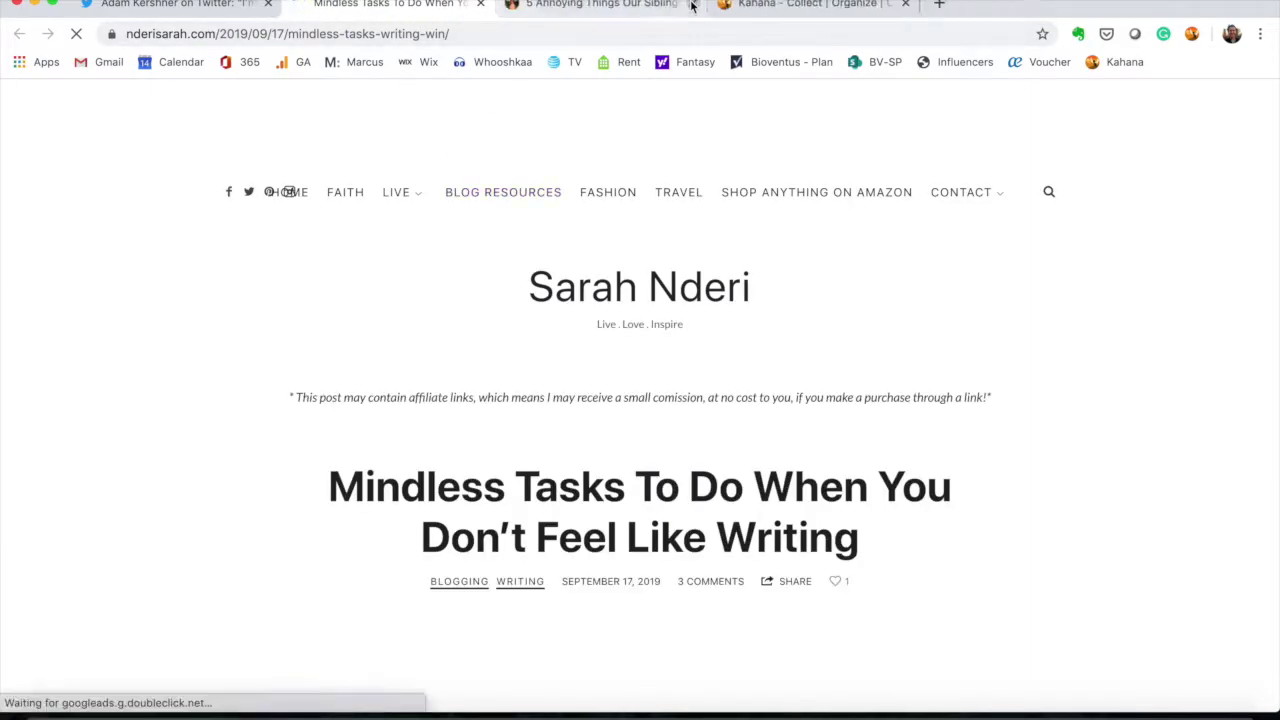
pyautogui.click(692, 4)
# - Capture a full HTML page snapshot of this article, naming it with the author's surname followed by "- Mindless Writing Tasks"
pyautogui.scroll(-3, 711, 390)
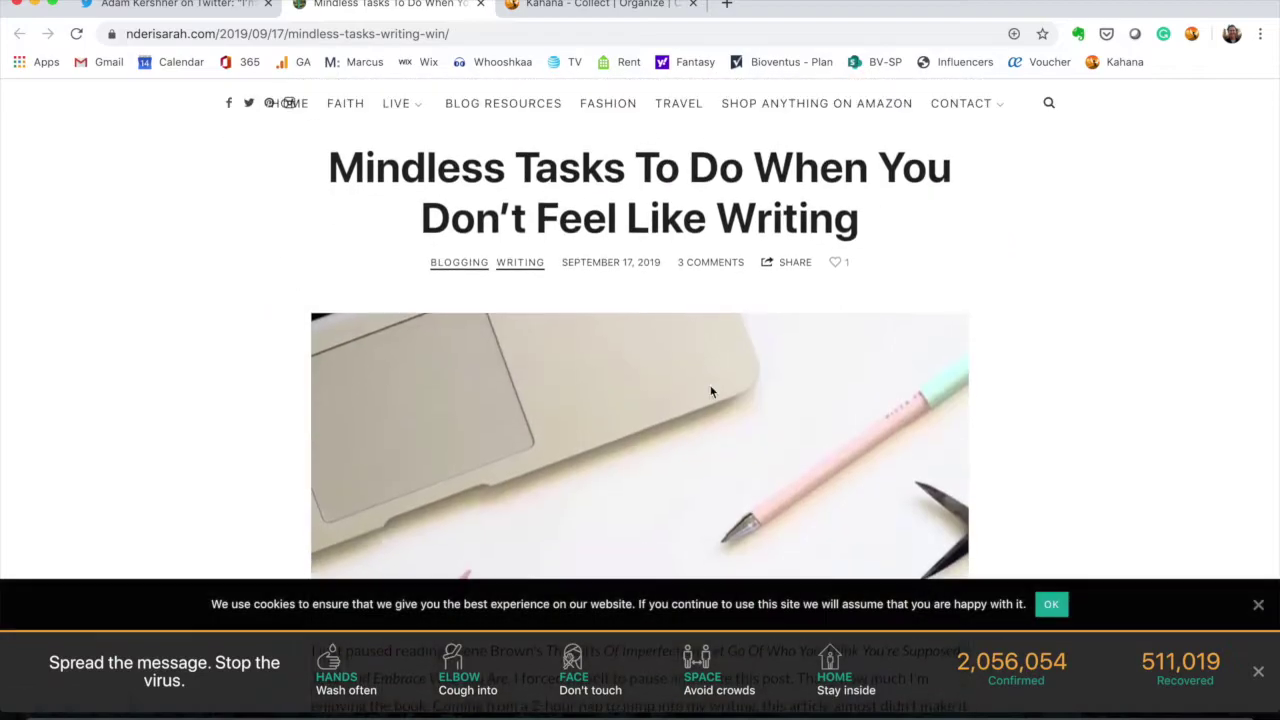
pyautogui.scroll(-5, 711, 391)
pyautogui.scroll(10, 1088, 122)
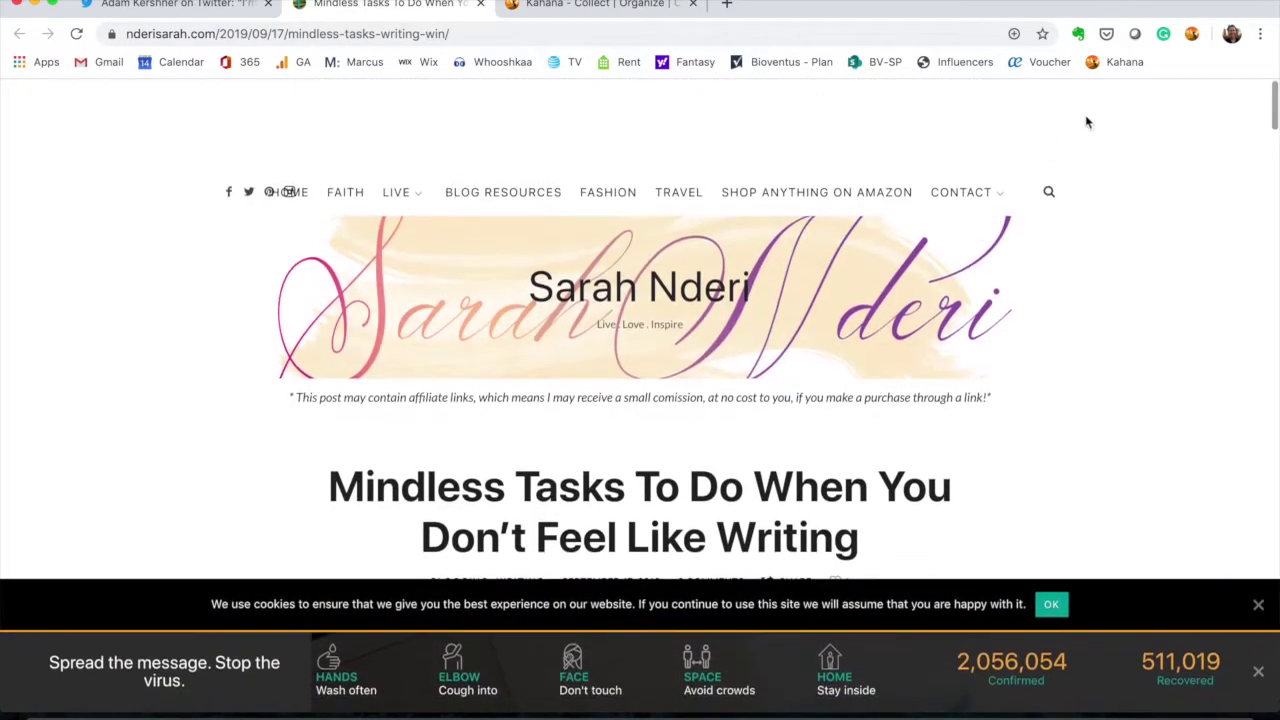
pyautogui.click(1191, 34)
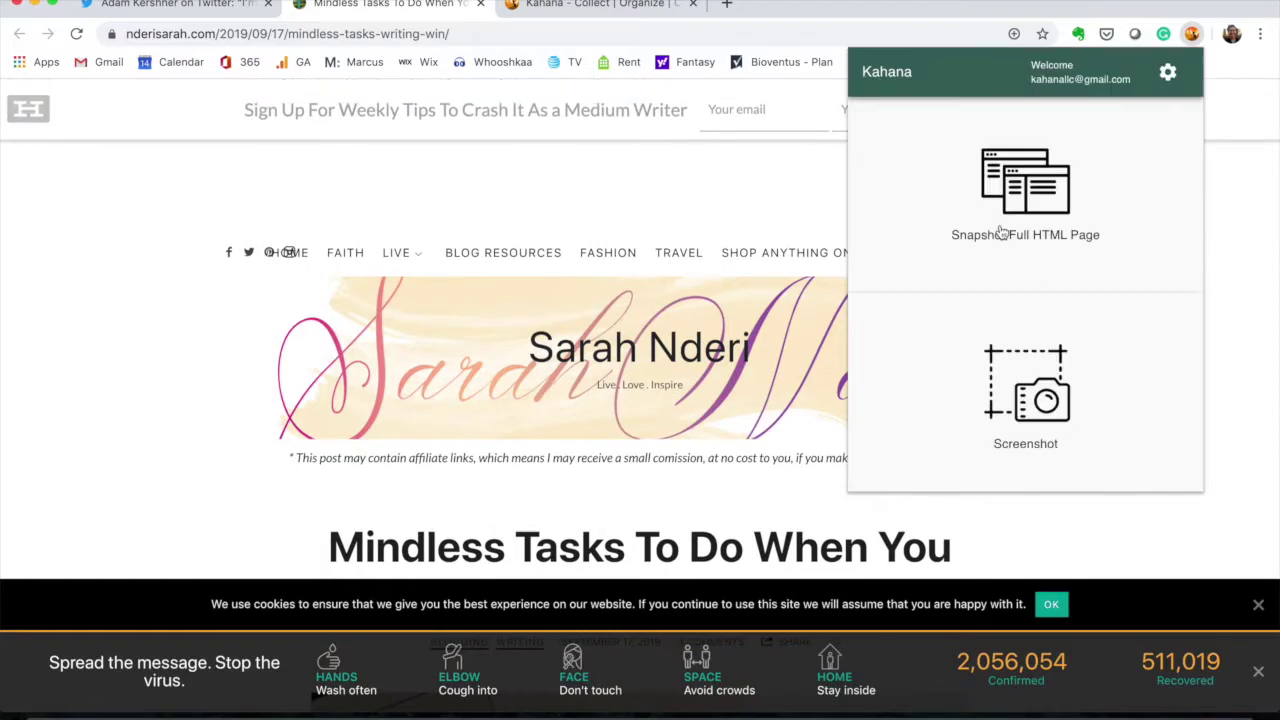
pyautogui.click(1013, 198)
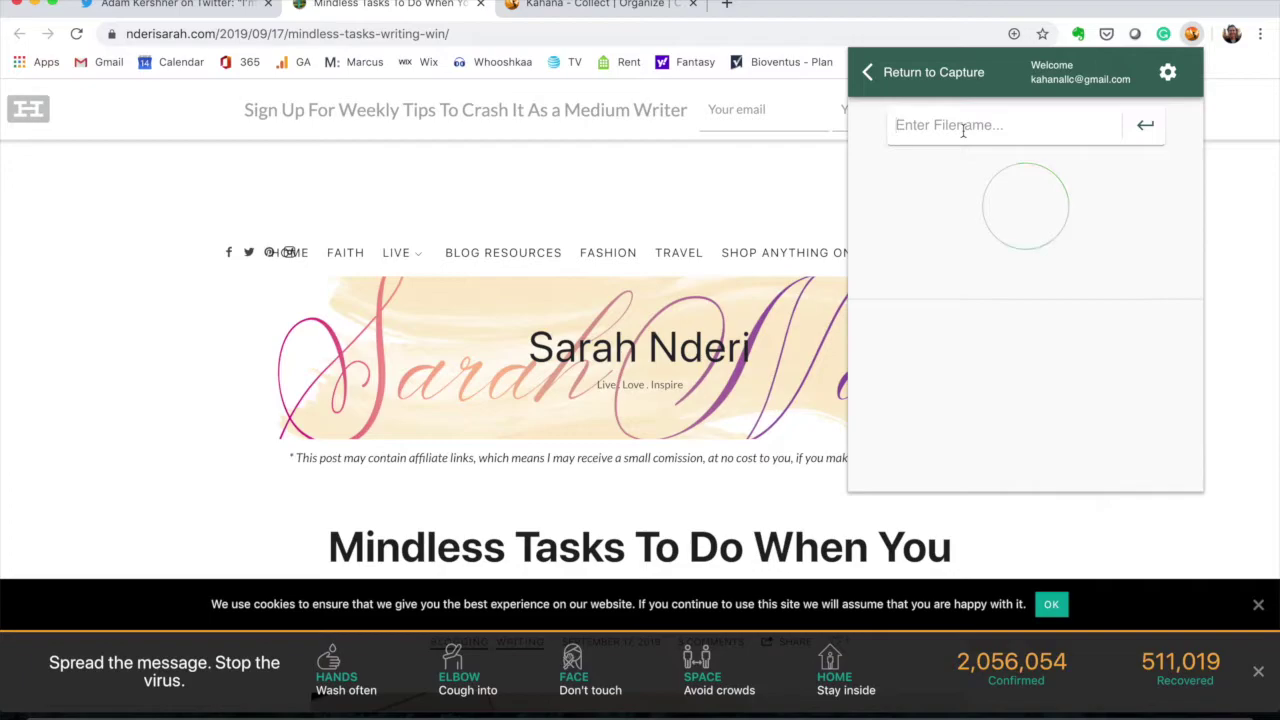
pyautogui.write('Nderi - Mindless Writin')
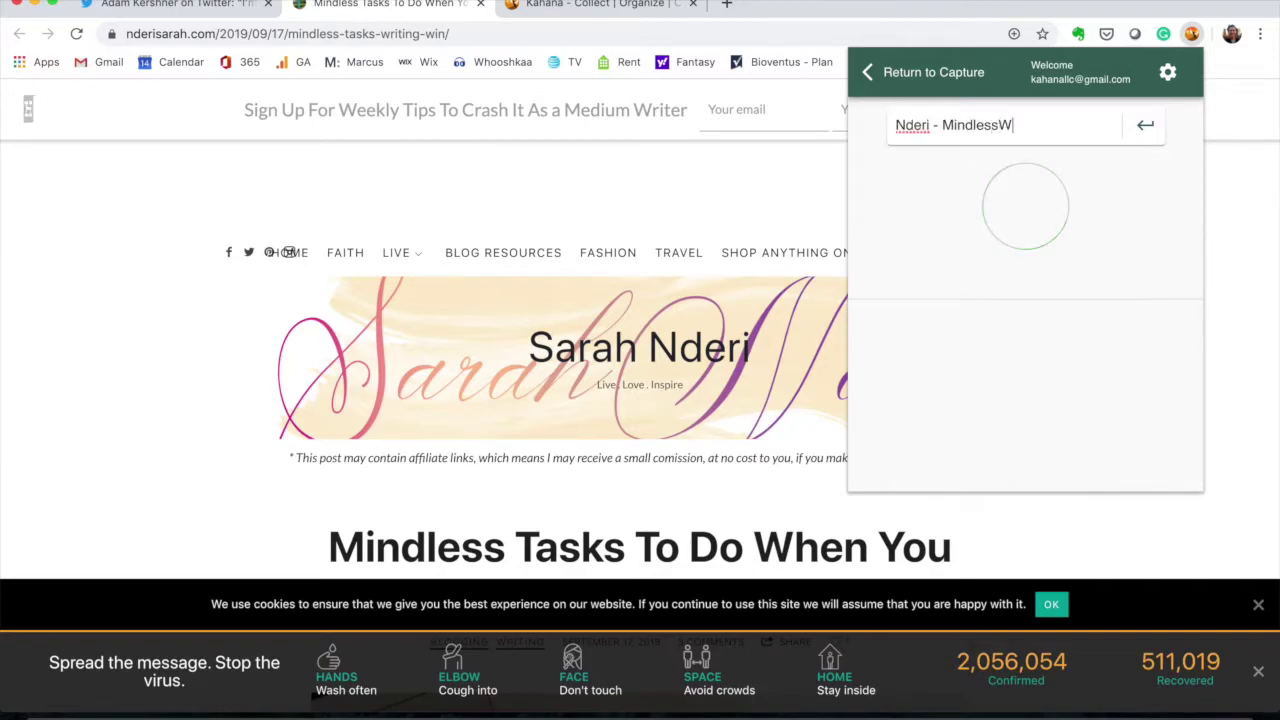
pyautogui.write('g Tasks')
pyautogui.click(1000, 124)
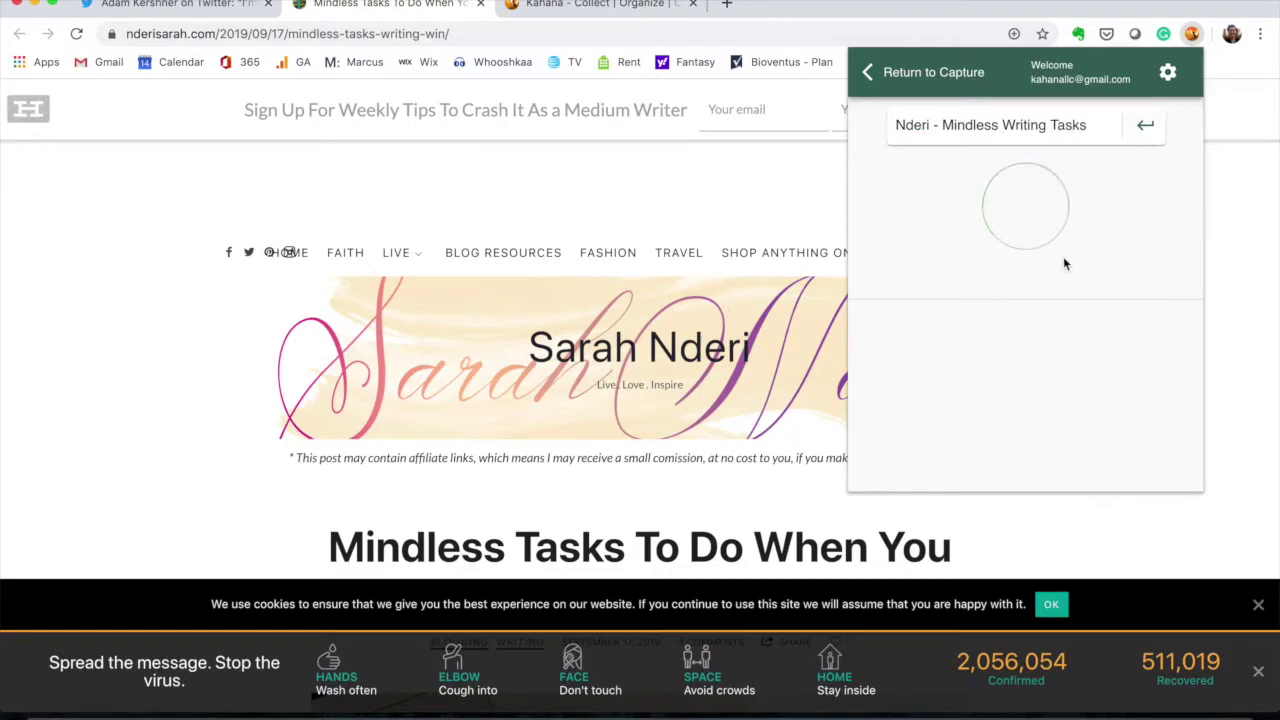
# - Add the captured writing-tasks article to the Twitter Blogs workspace and close the Kahana extension
pyautogui.scroll(-1, 957, 407)
pyautogui.scroll(-2, 957, 407)
pyautogui.click(928, 394)
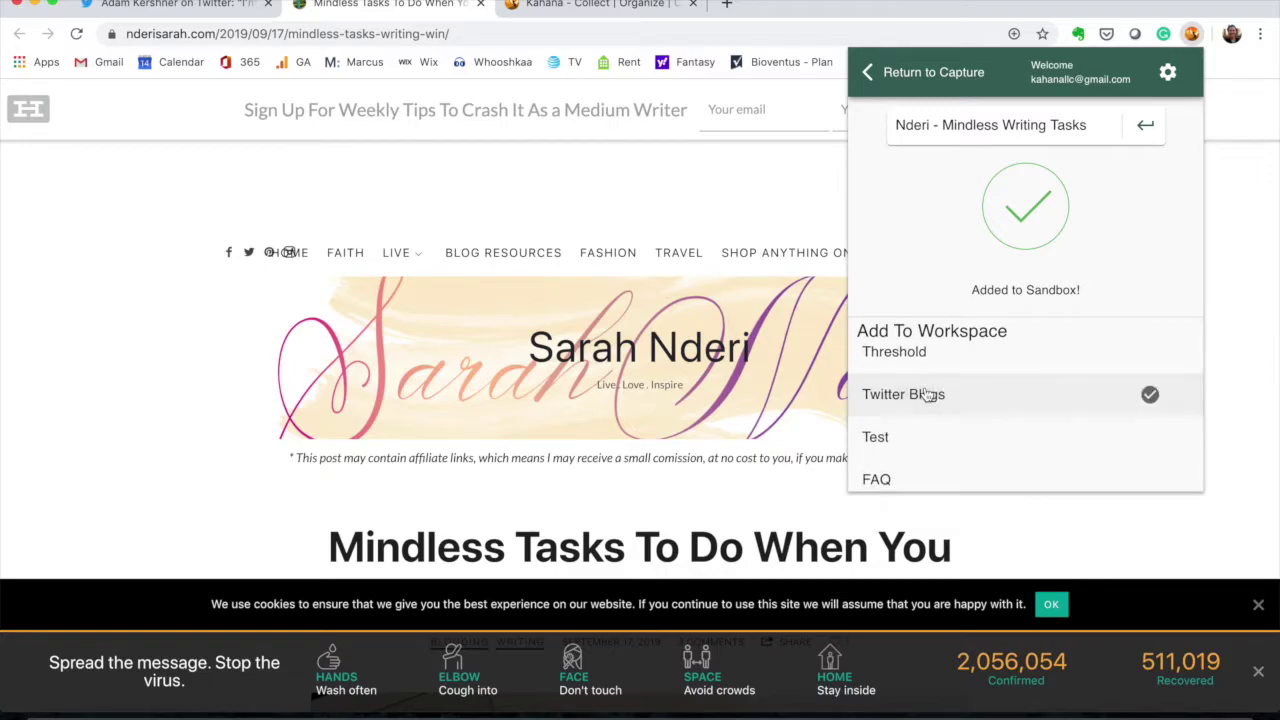
pyautogui.click(716, 207)
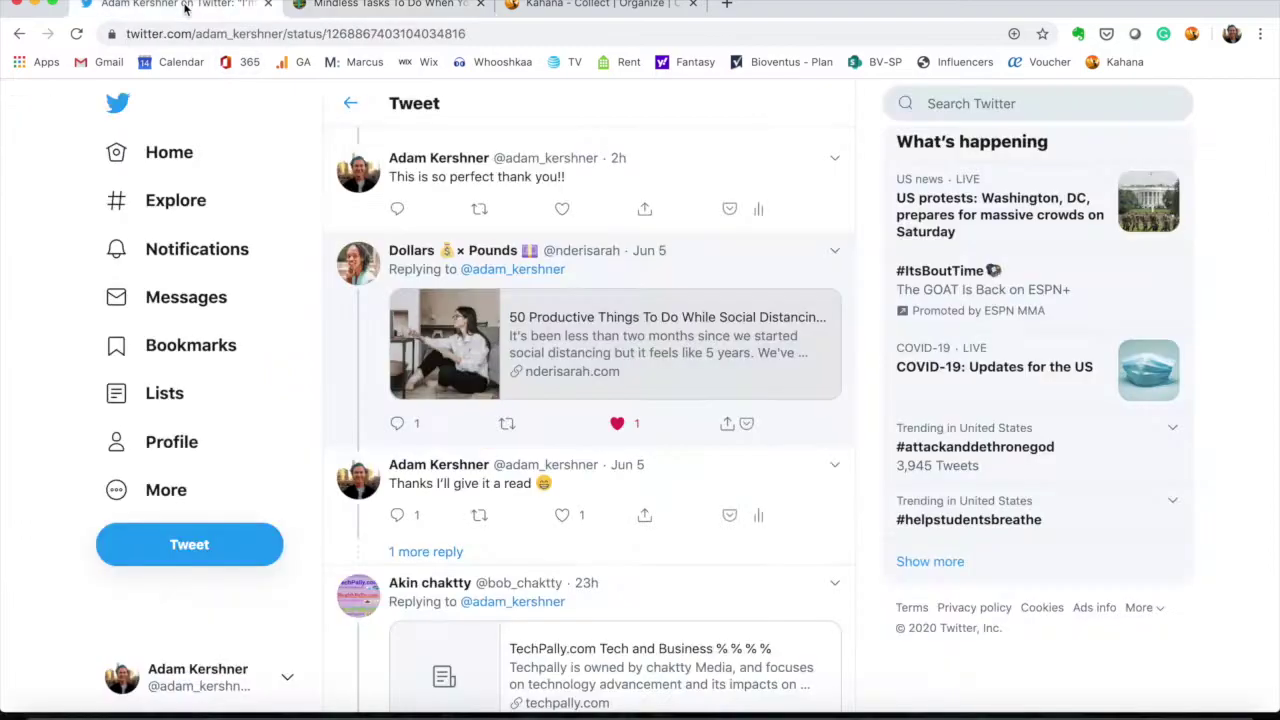
# - Return to the Twitter thread, open the TechPally.com link from the replies and look through its home page posts
pyautogui.click(175, 5)
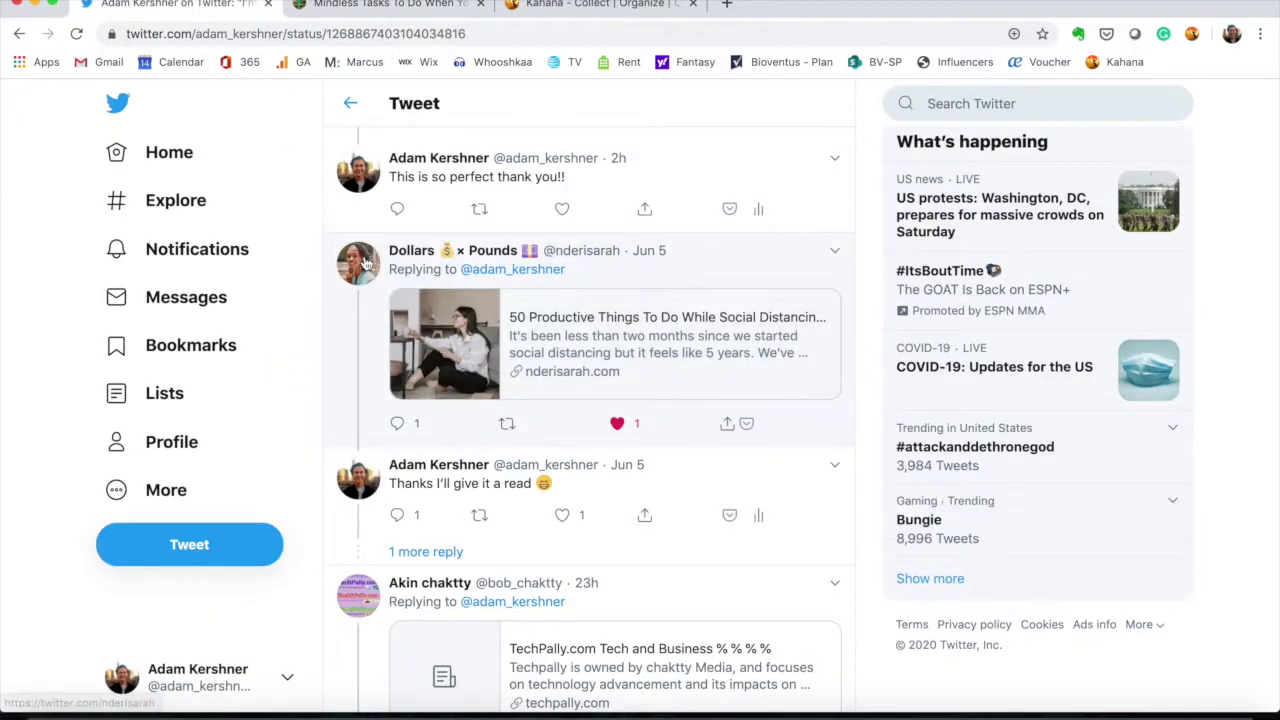
pyautogui.scroll(-1, 366, 262)
pyautogui.moveTo(366, 262)
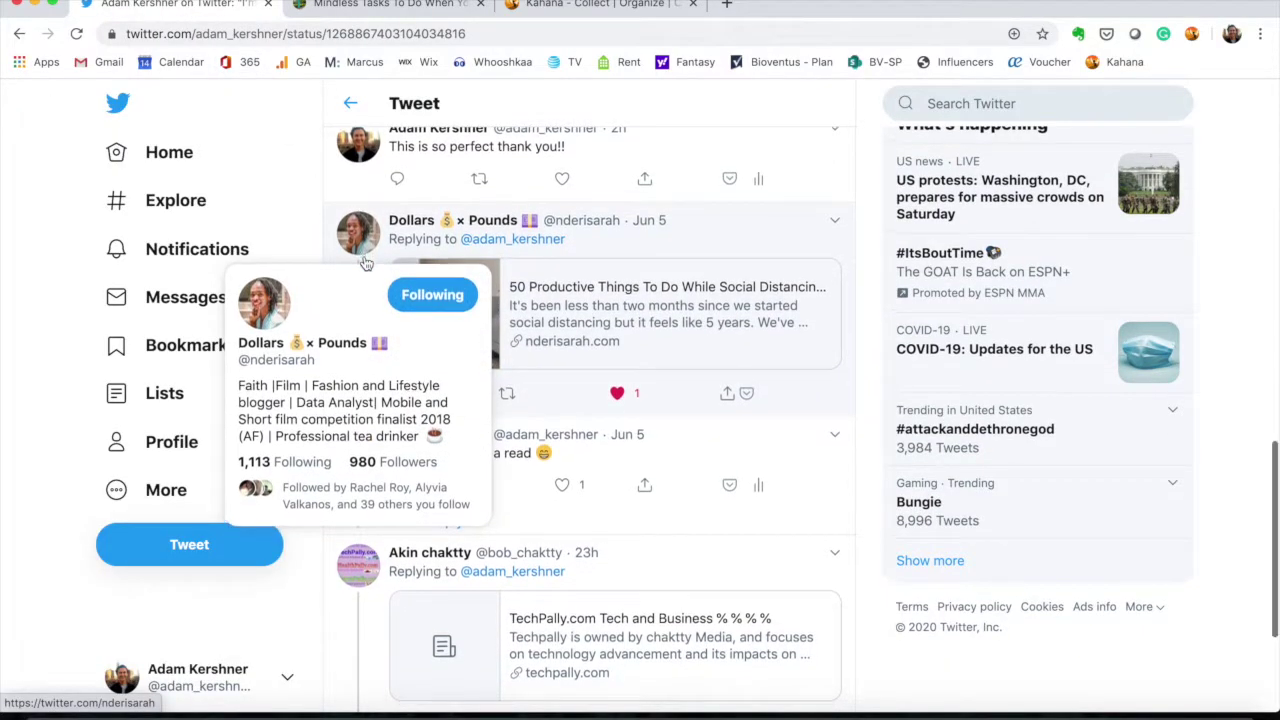
pyautogui.scroll(-2, 685, 313)
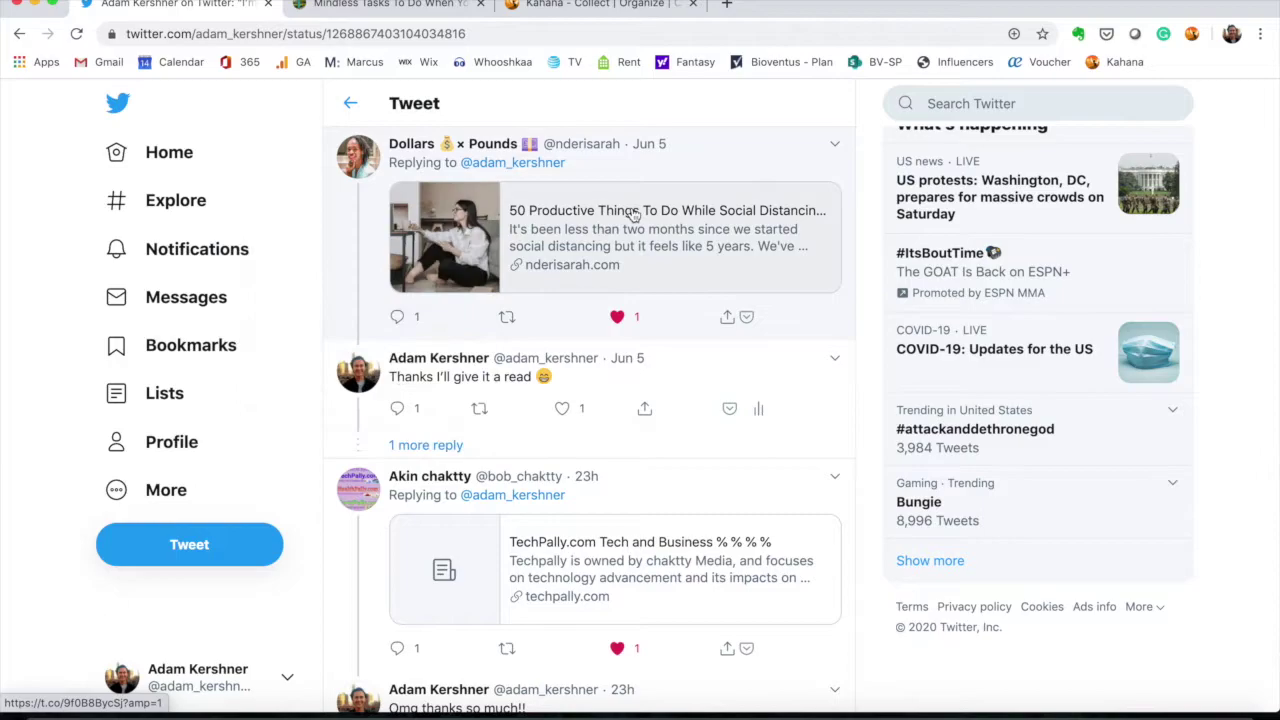
pyautogui.scroll(-4, 615, 362)
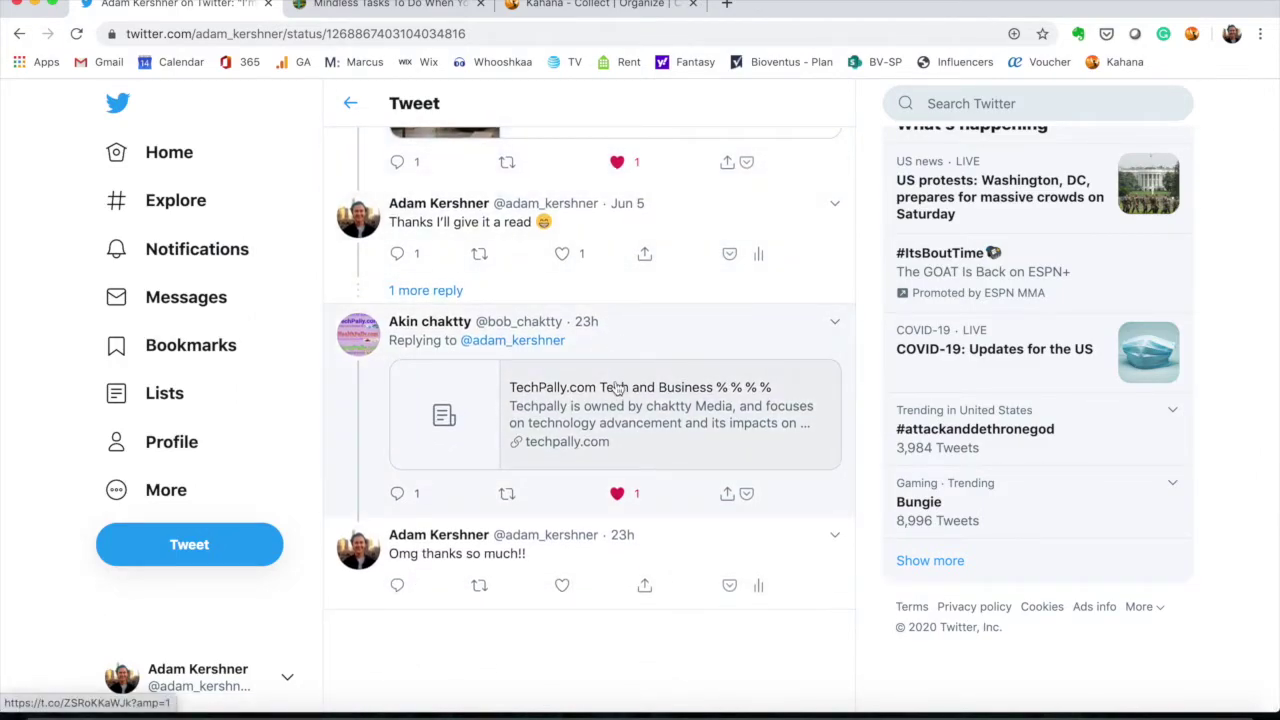
pyautogui.click(617, 389)
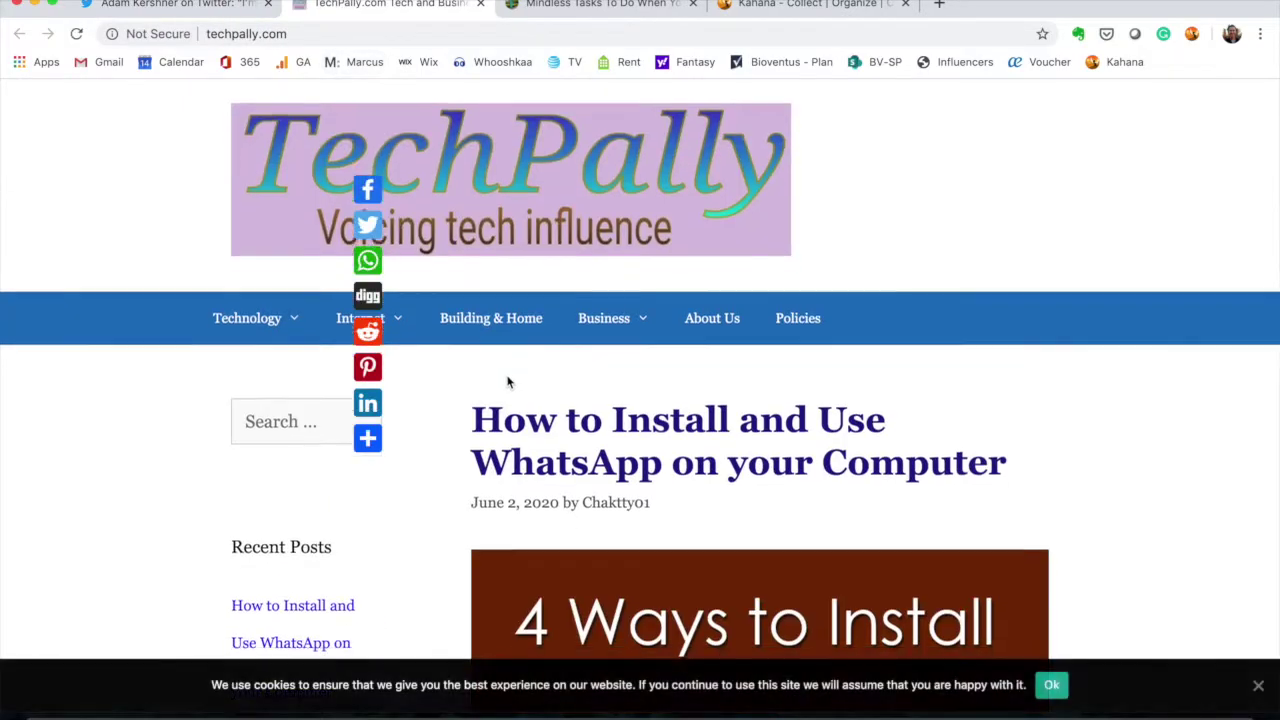
pyautogui.scroll(-3, 508, 381)
pyautogui.scroll(-10, 507, 381)
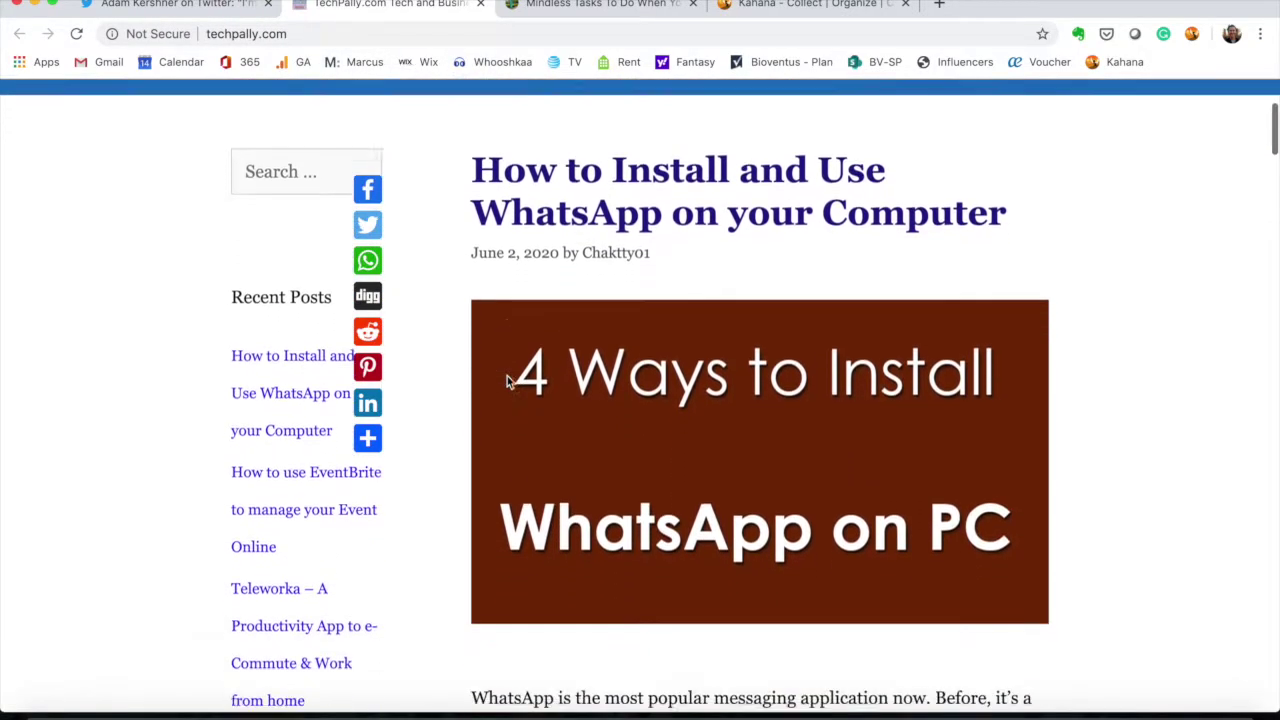
# - Open the Teleworka productivity app article from the TechPally home page and decline its notification request
pyautogui.scroll(-3, 508, 381)
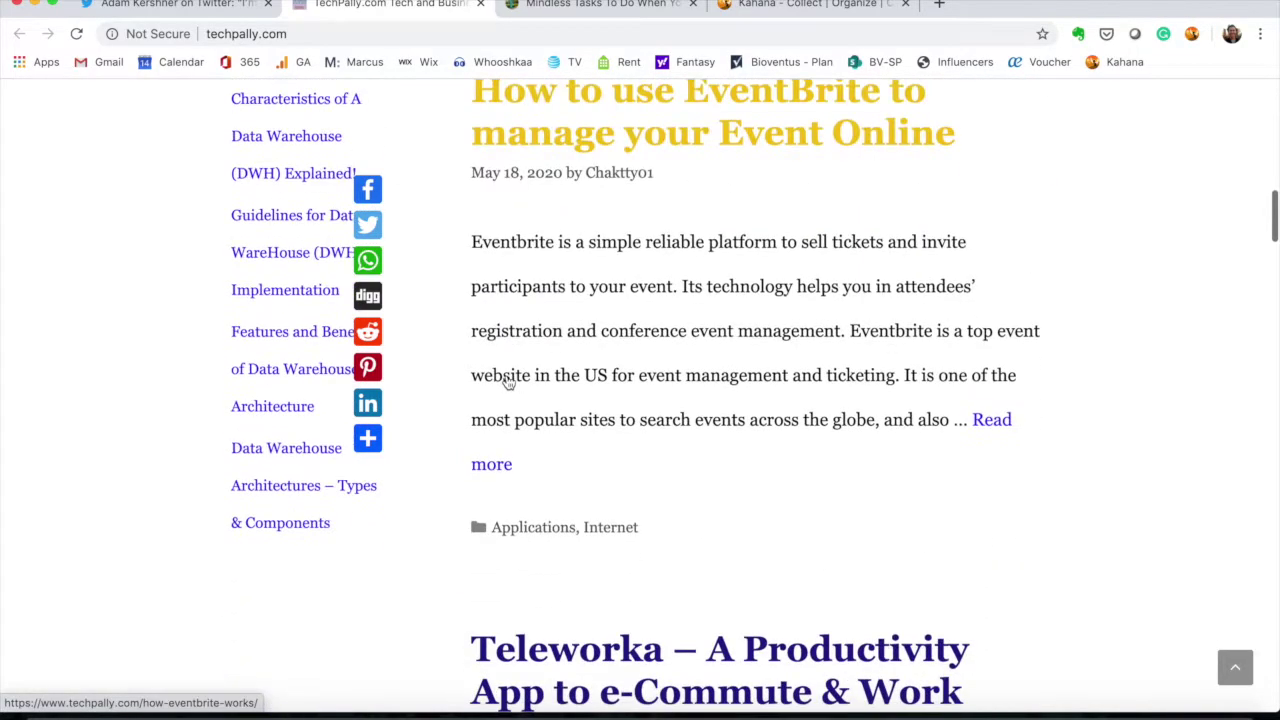
pyautogui.scroll(1, 508, 381)
pyautogui.scroll(-5, 508, 381)
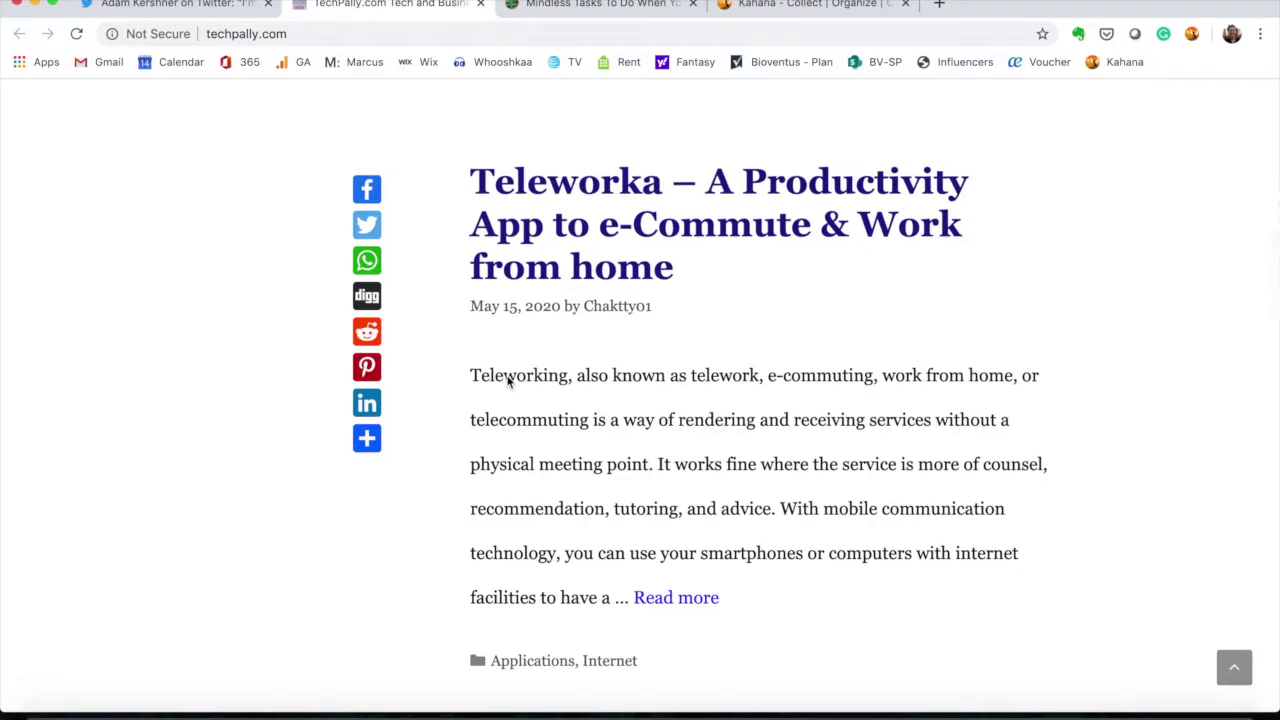
pyautogui.click(510, 207)
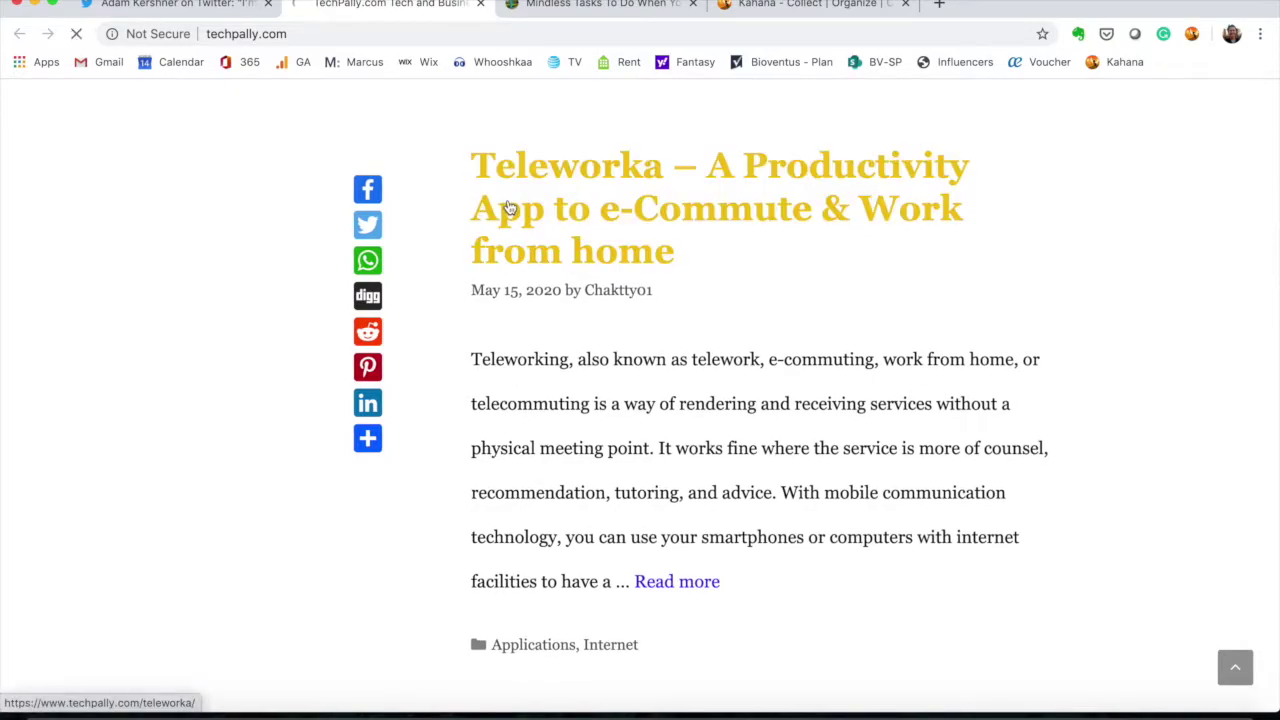
pyautogui.scroll(-3, 577, 447)
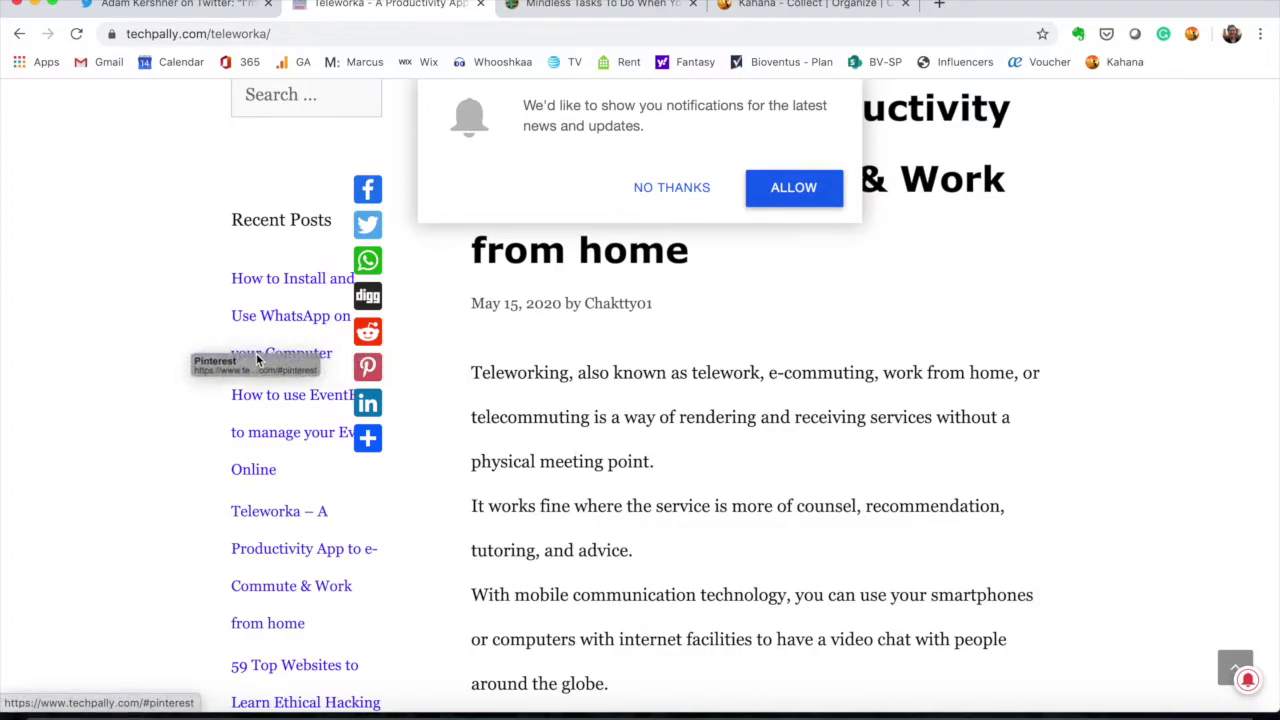
pyautogui.click(650, 190)
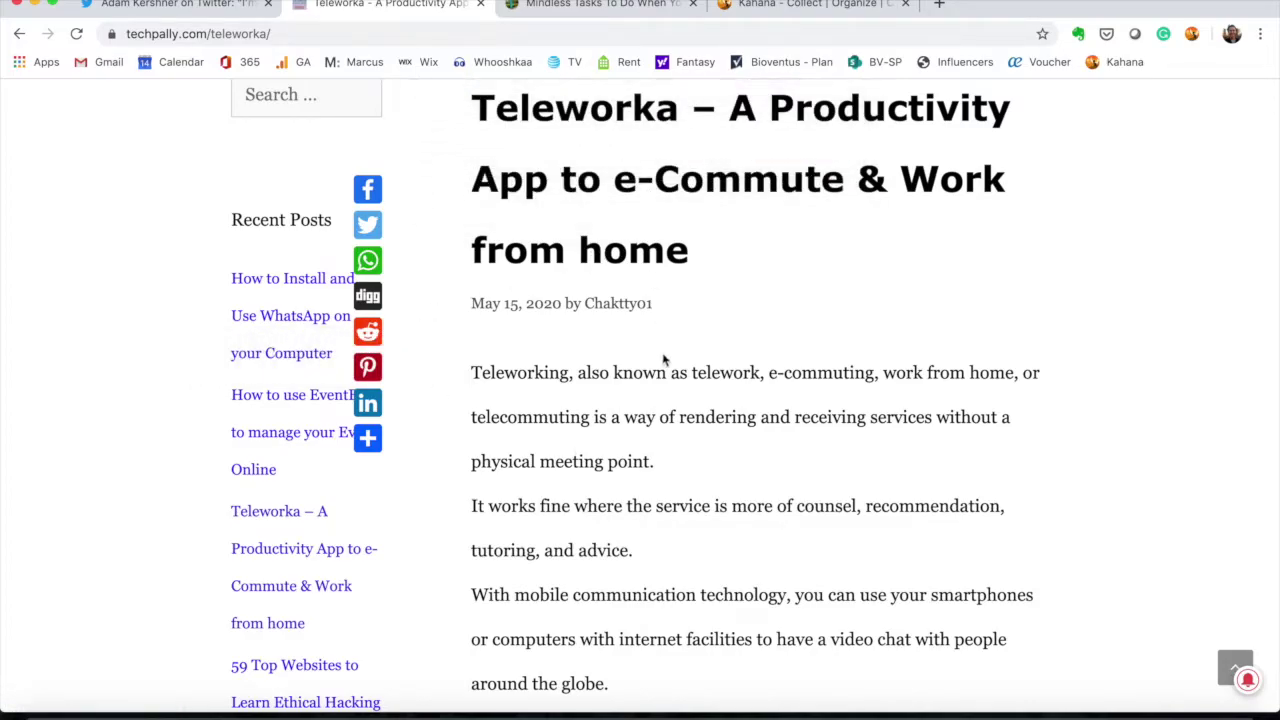
# - Capture a full HTML page snapshot of the Teleworka article as "Techpally - App Review" and add it to the Twitter Blogs workspace
pyautogui.scroll(-15, 663, 368)
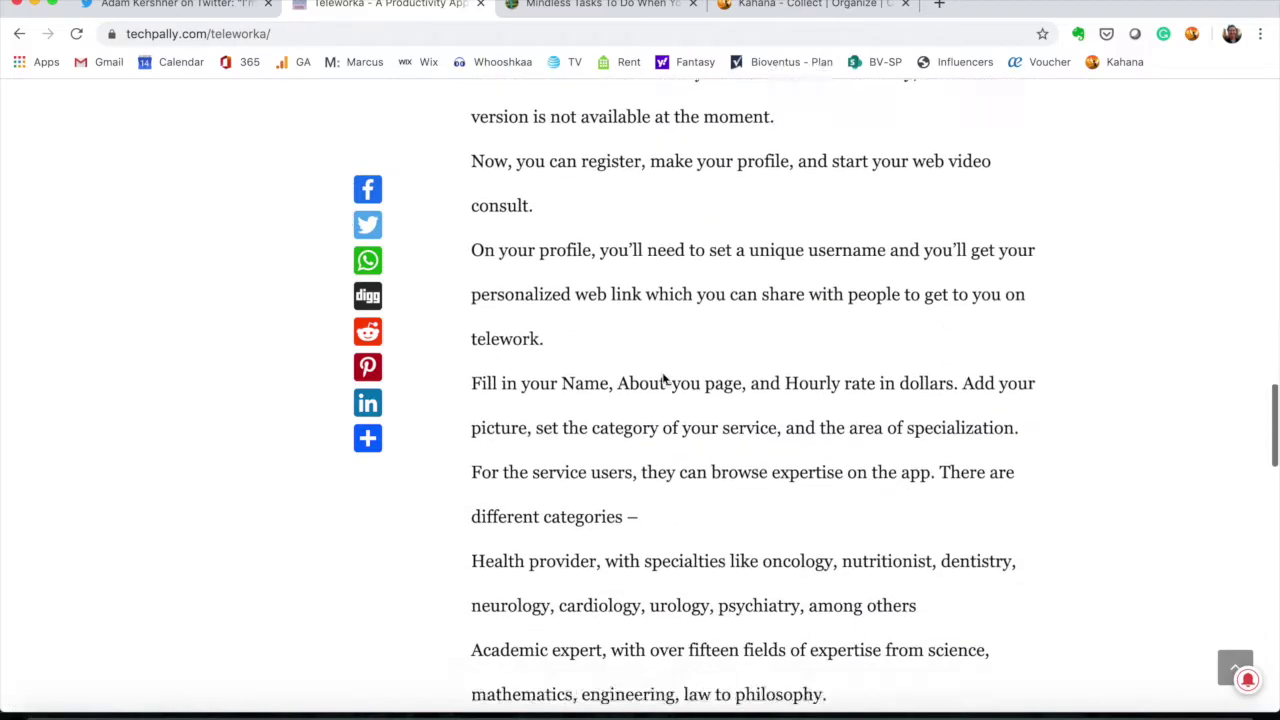
pyautogui.scroll(-10, 663, 380)
pyautogui.scroll(20, 663, 380)
pyautogui.scroll(-3, 663, 380)
pyautogui.scroll(-1, 662, 378)
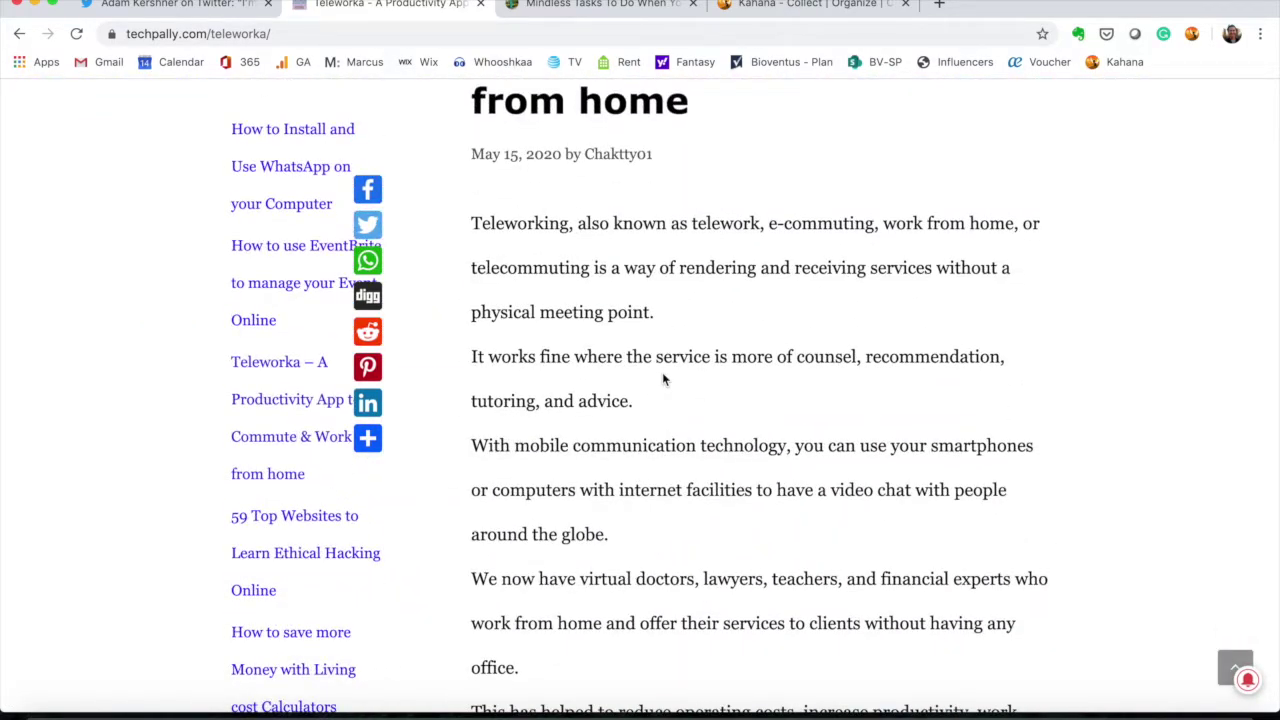
pyautogui.scroll(5, 662, 378)
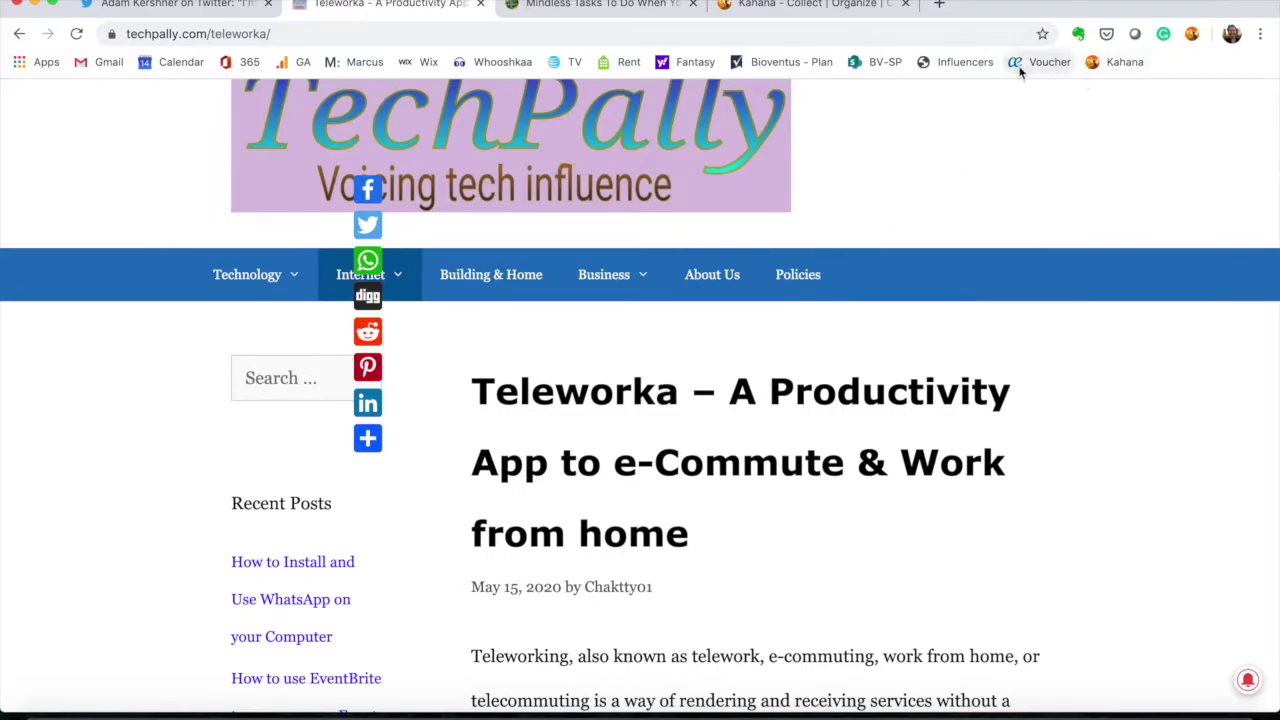
pyautogui.click(1191, 33)
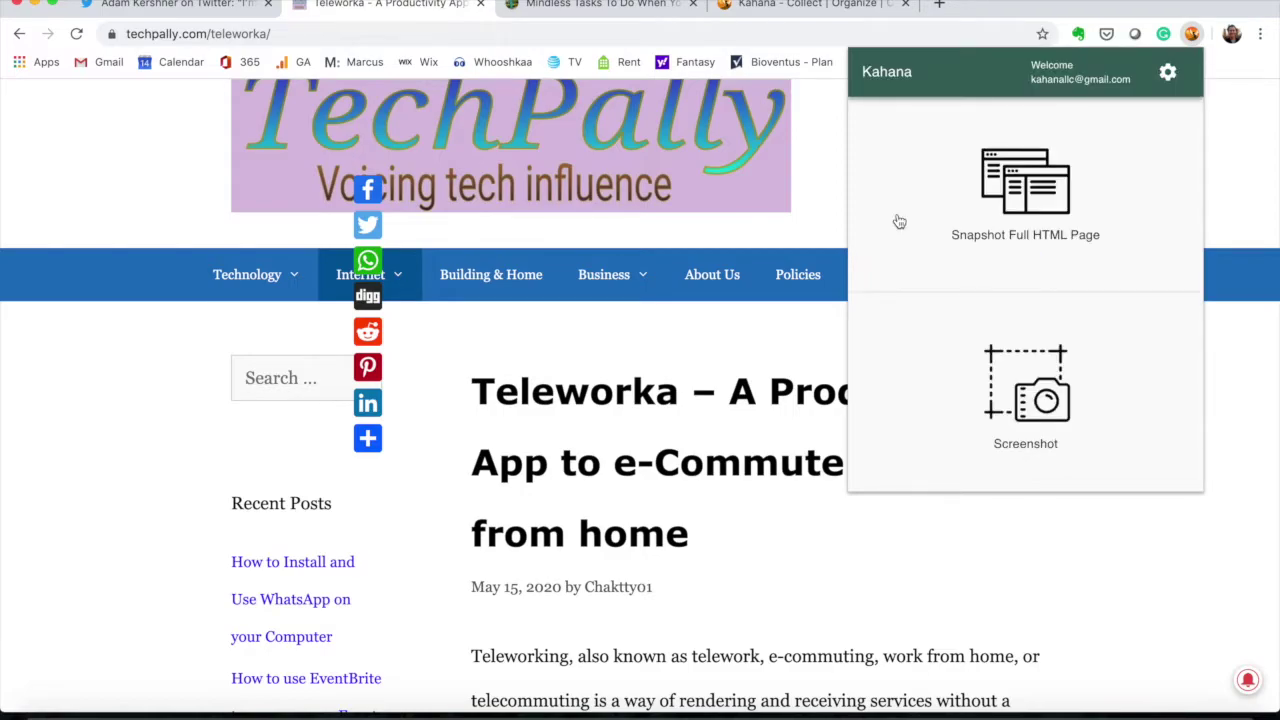
pyautogui.click(997, 207)
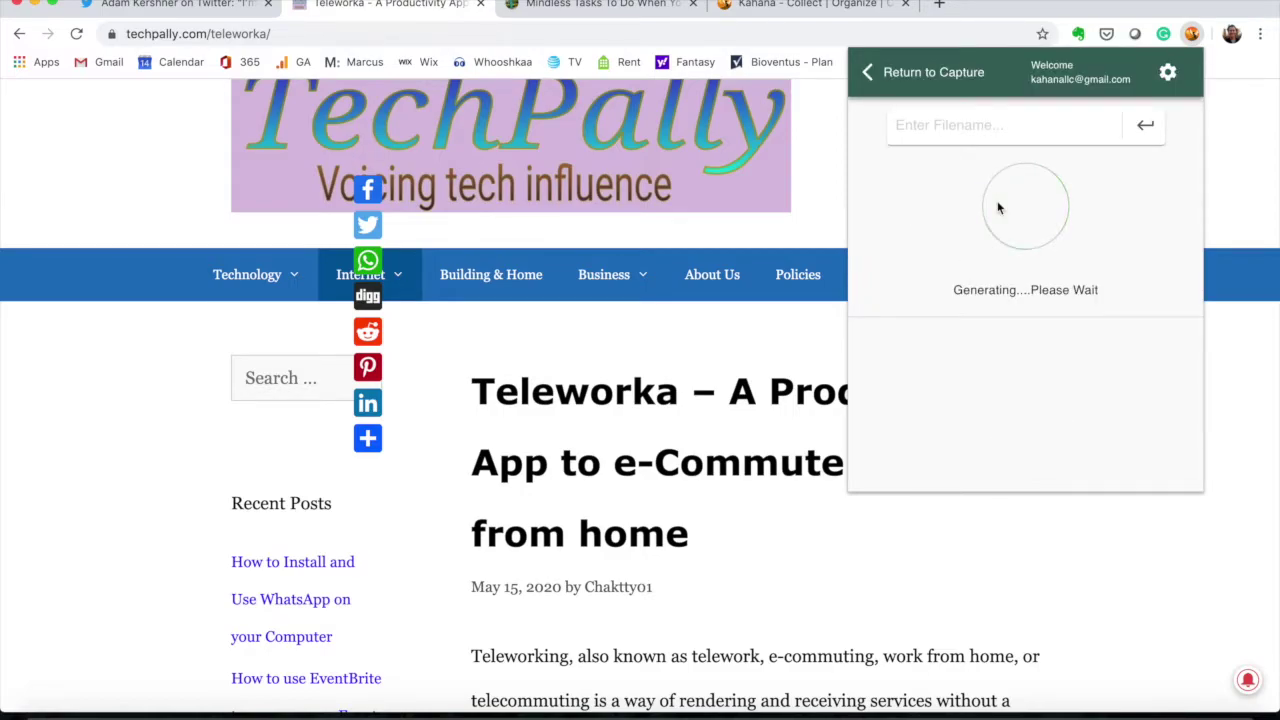
pyautogui.write('Techpally - App Review')
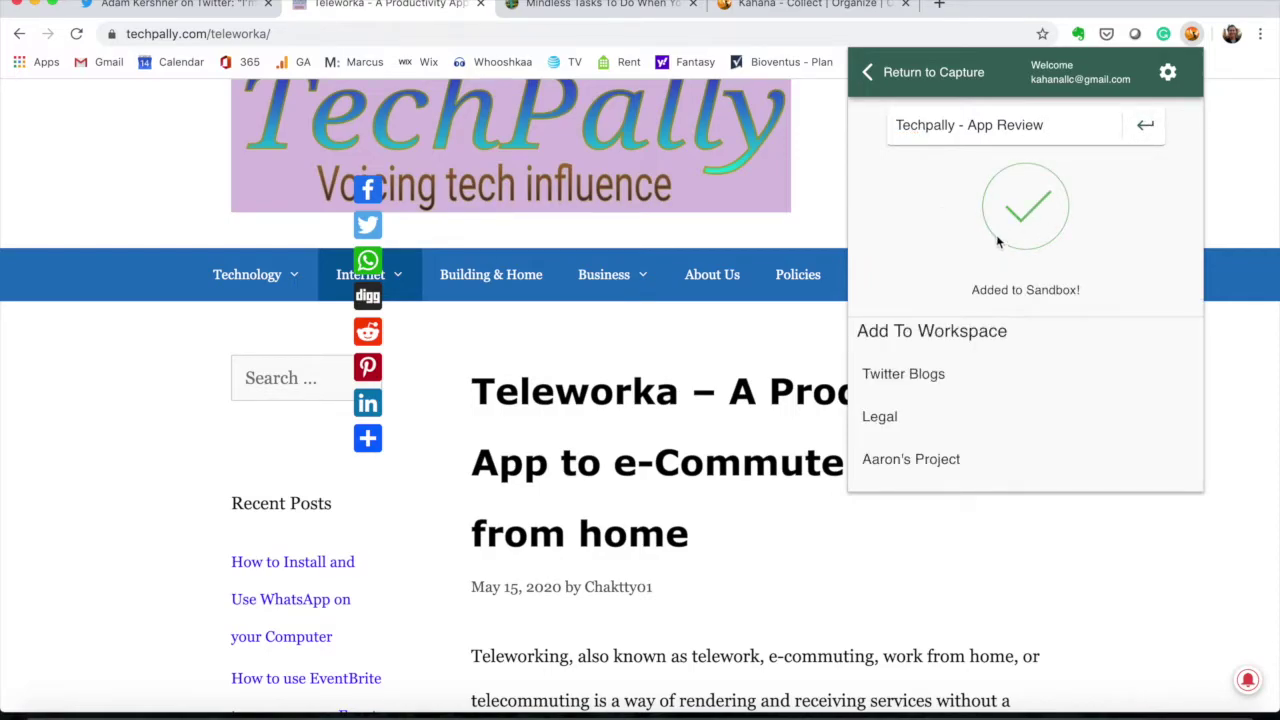
pyautogui.click(928, 376)
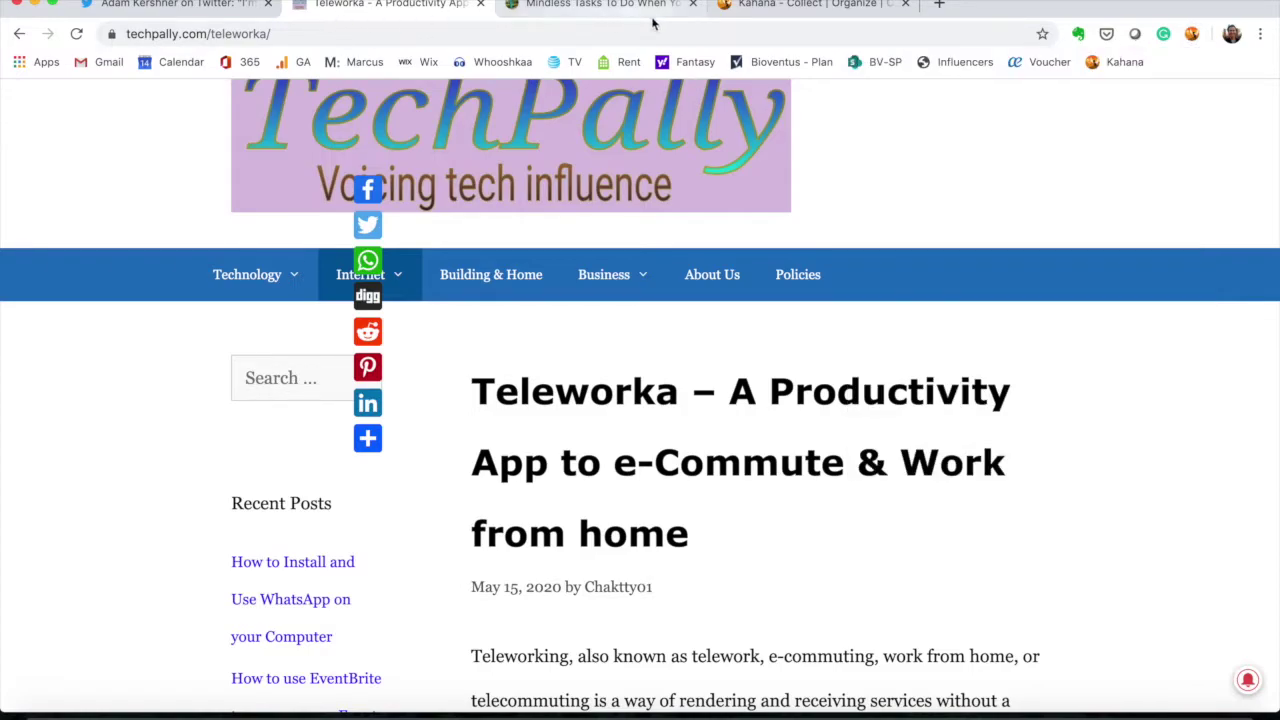
# - Switch to the Kahana sandbox, reload it and look through the stored files for the captured articles
pyautogui.click(750, 5)
pyautogui.scroll(-3, 580, 412)
pyautogui.scroll(4, 580, 412)
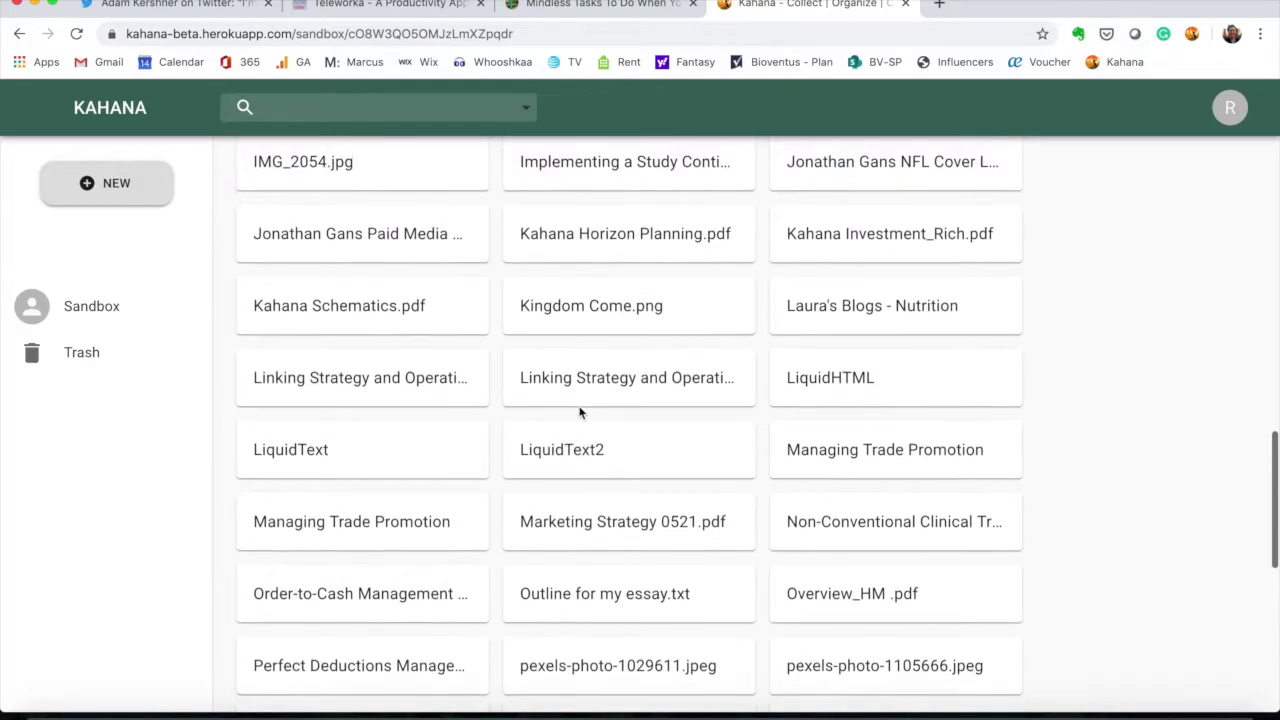
pyautogui.click(600, 33)
pyautogui.press('Return')
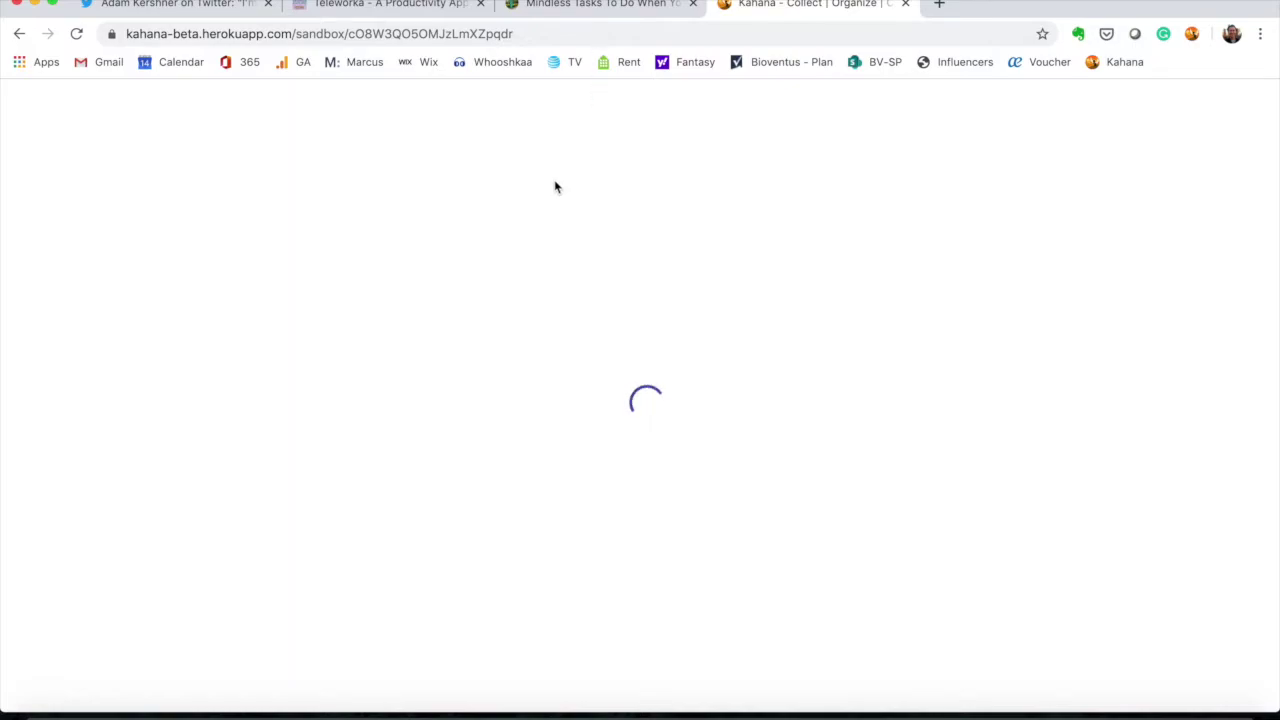
pyautogui.scroll(-15, 618, 470)
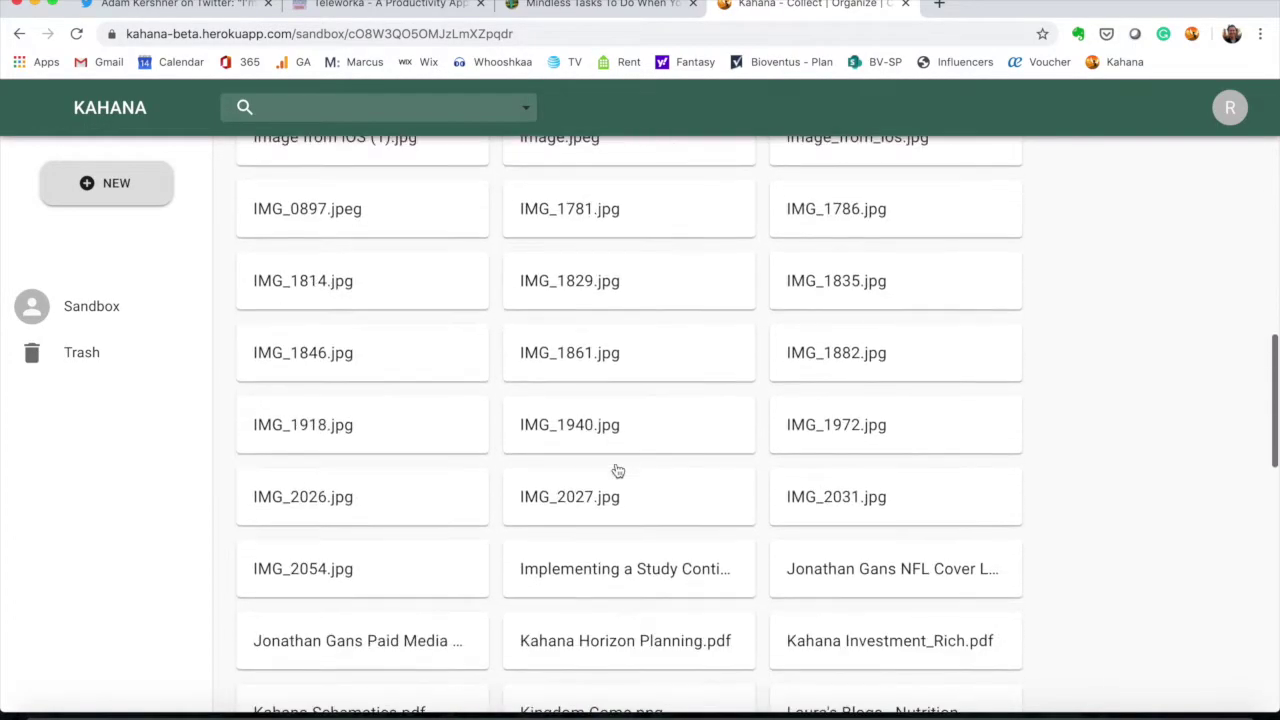
pyautogui.scroll(-5, 617, 470)
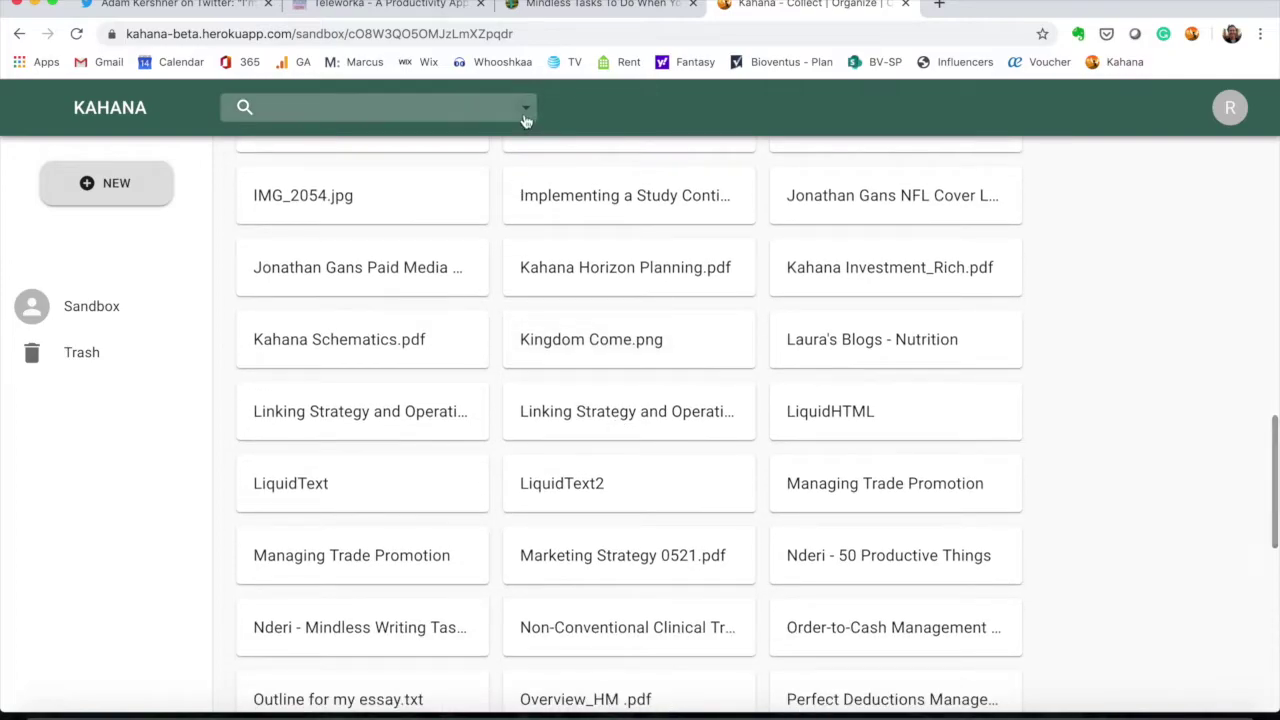
# - Preview the Techpally - App Review snapshot from the search suggestions and close the preview
pyautogui.click(524, 118)
pyautogui.click(425, 150)
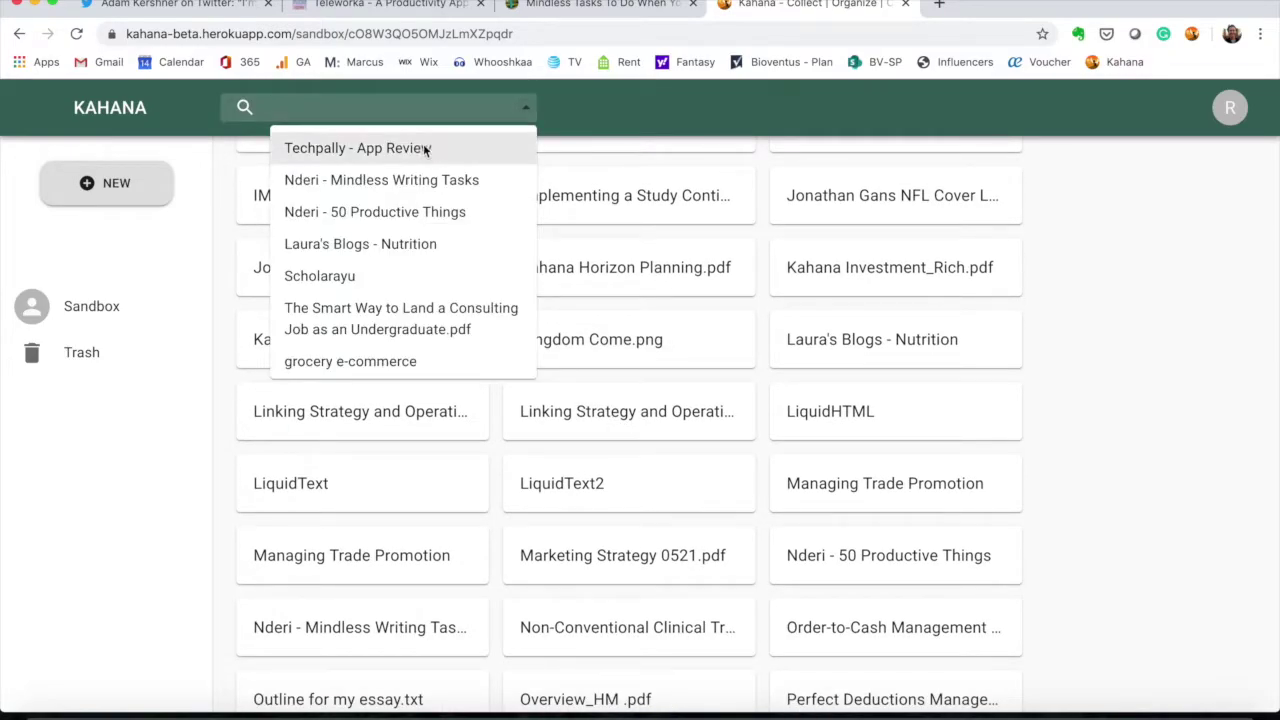
pyautogui.click(673, 668)
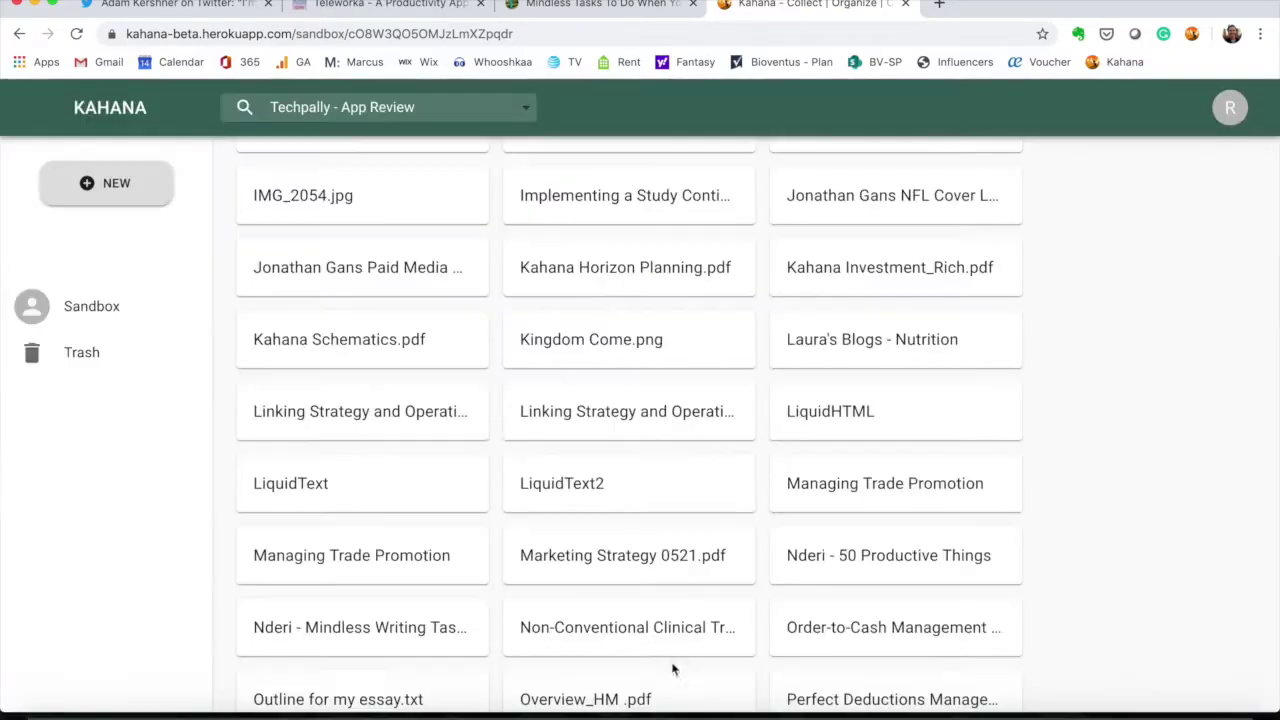
# - Try to bring up the file options for Techpally - App Review within the search suggestions
pyautogui.click(527, 112)
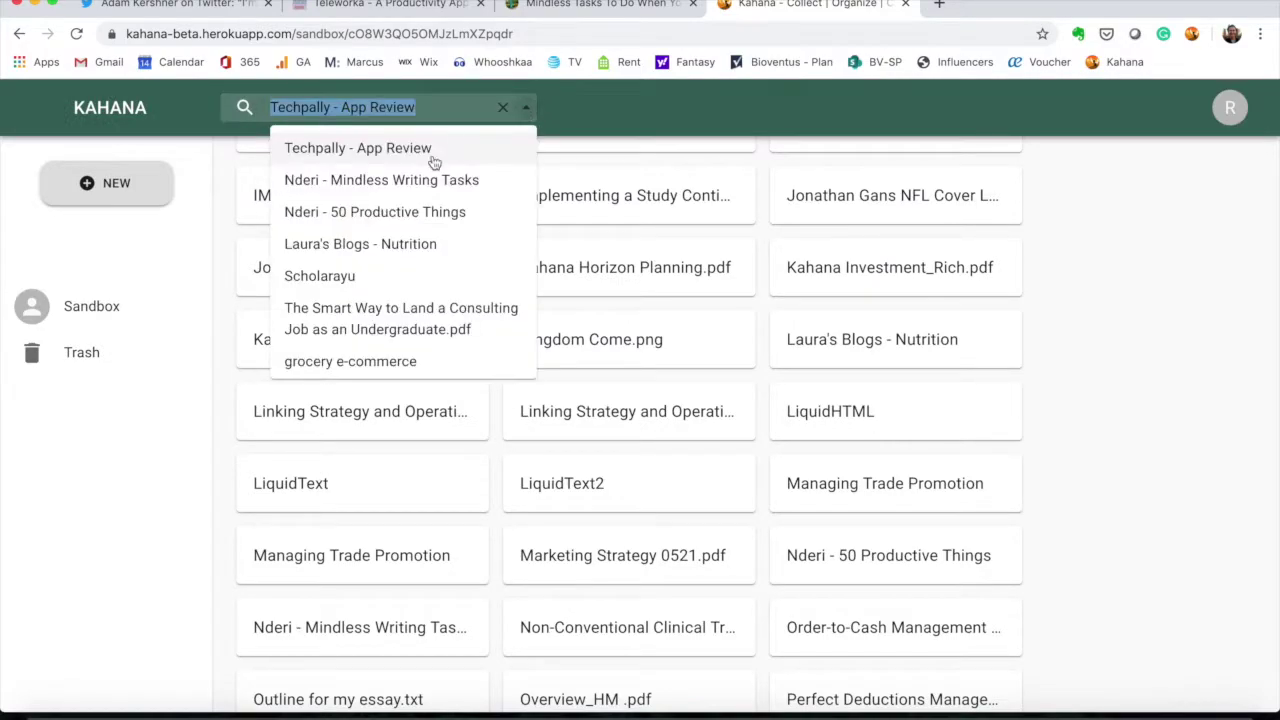
pyautogui.rightClick(416, 168)
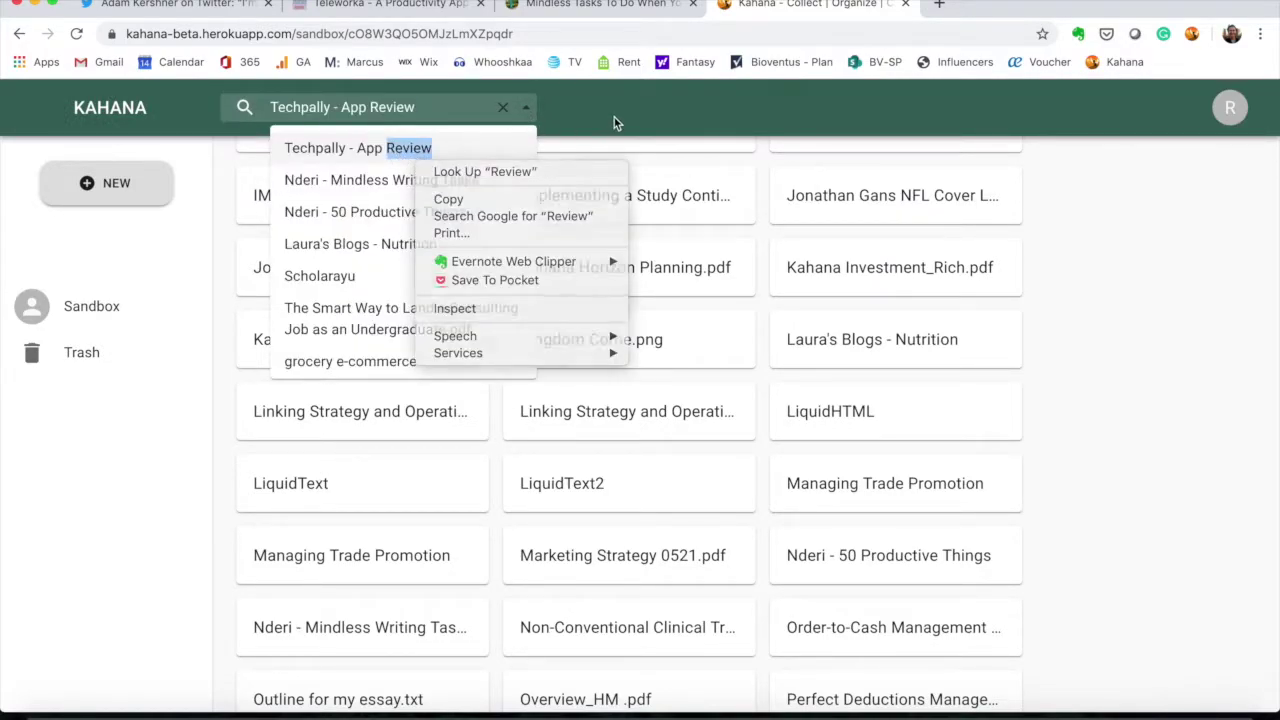
pyautogui.click(437, 146)
pyautogui.click(443, 151)
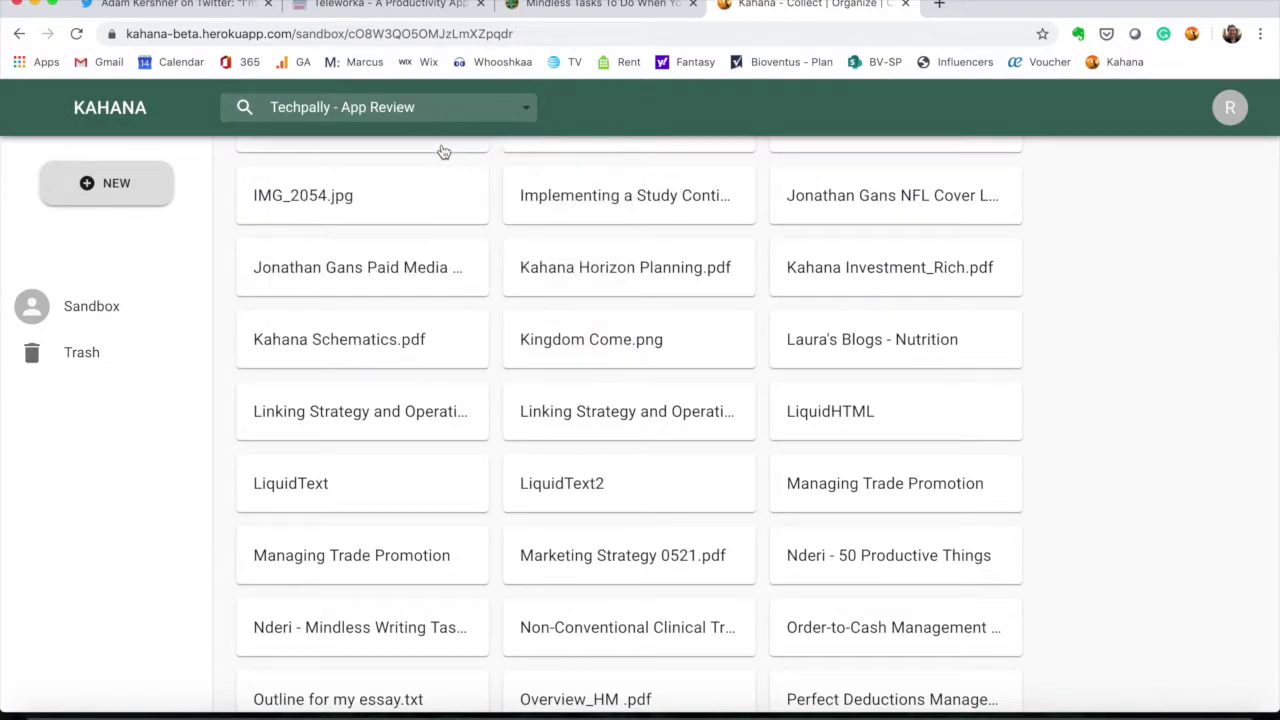
# - Preview the Mindless Writing Tasks snapshot from the search suggestions, skim its content and close the preview
pyautogui.click(522, 108)
pyautogui.click(382, 180)
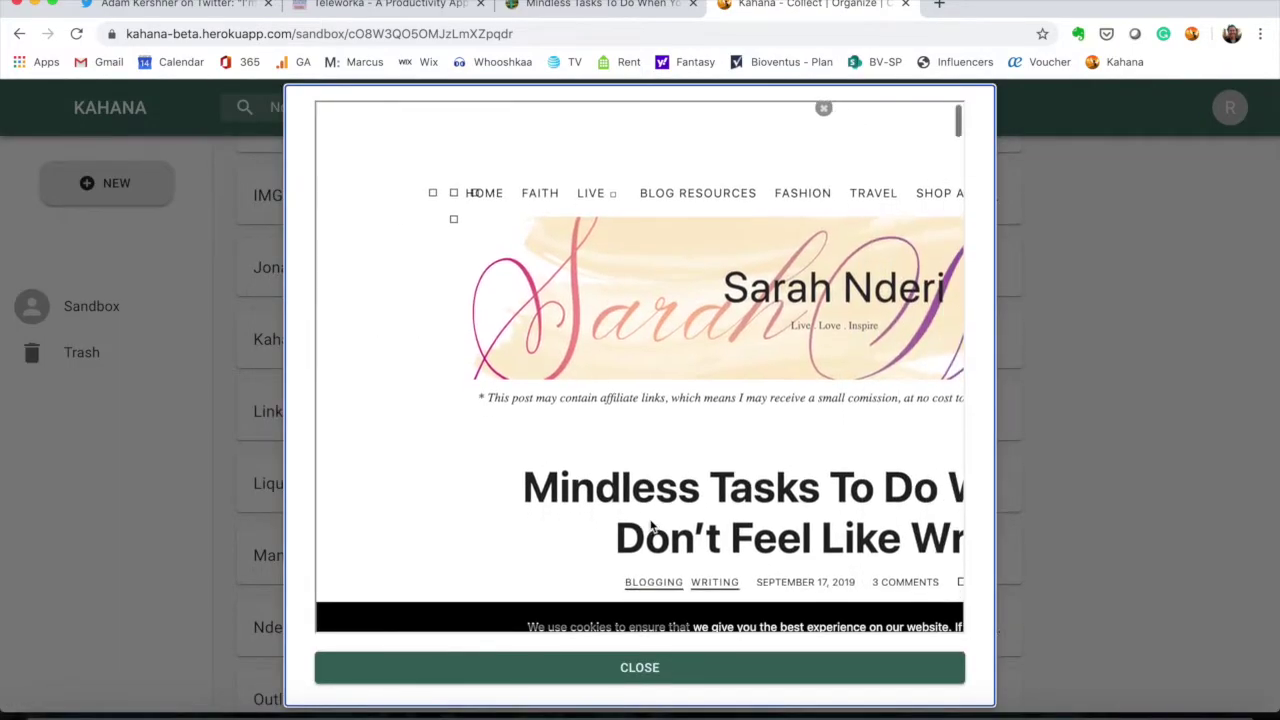
pyautogui.scroll(-5, 650, 523)
pyautogui.click(703, 678)
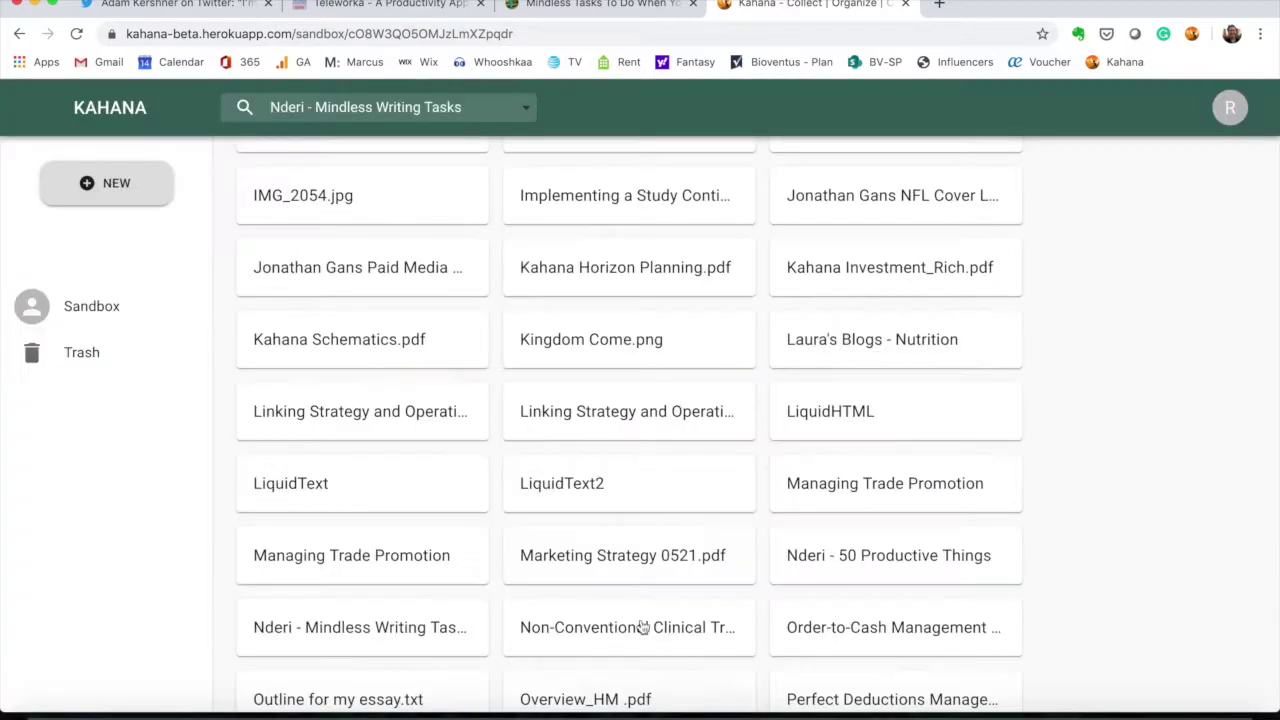
# - Open the Add To Workspace choices for the Mindless Writing Tasks file in the sandbox
pyautogui.scroll(-1, 582, 488)
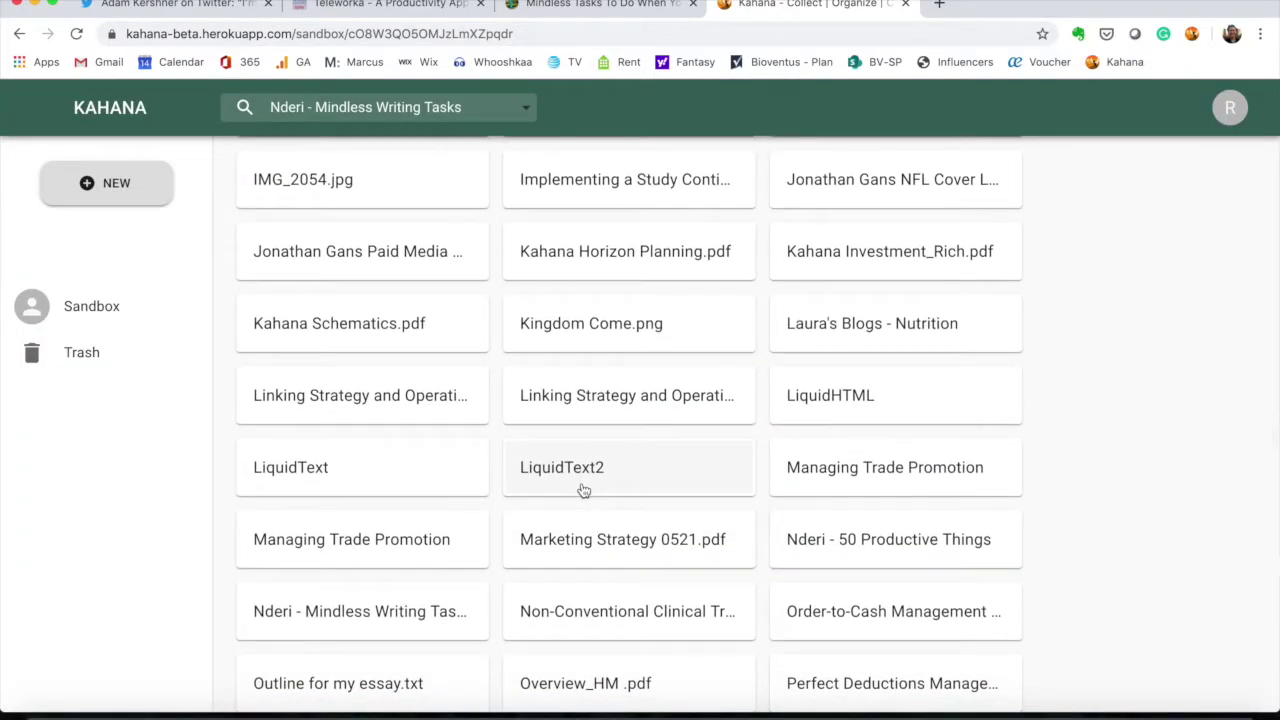
pyautogui.rightClick(396, 606)
pyautogui.moveTo(491, 632)
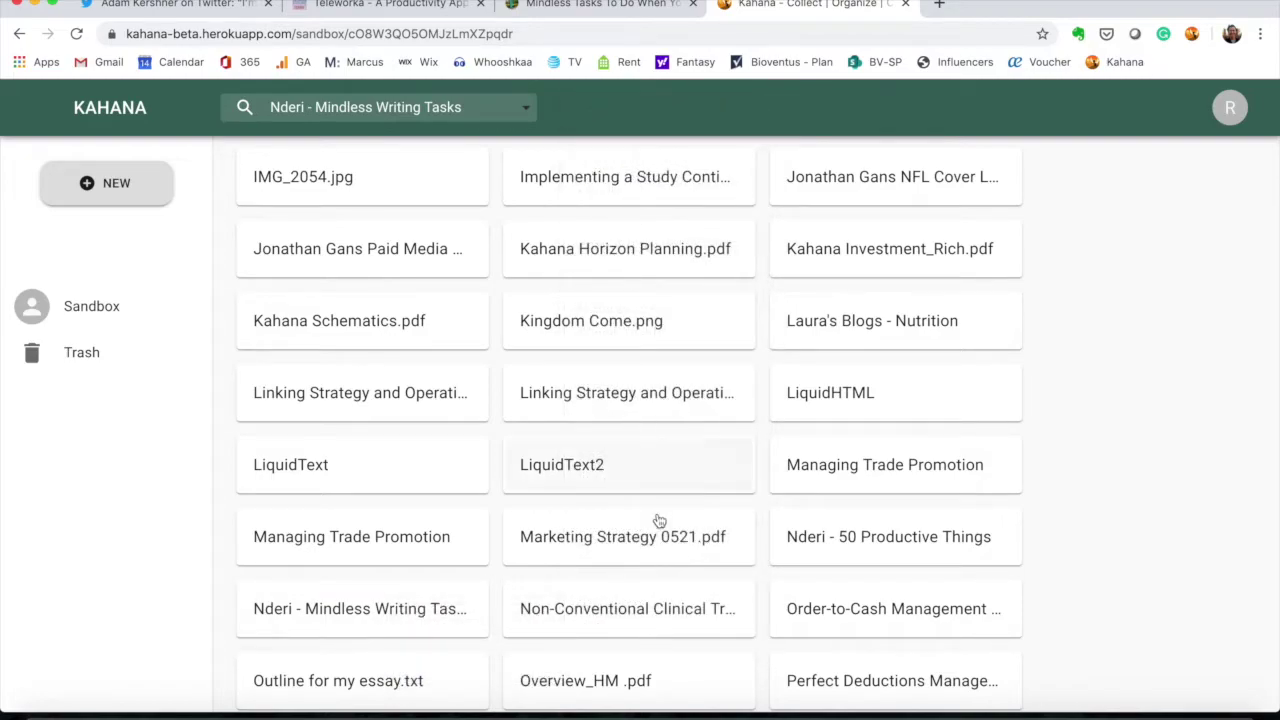
# - Find the Techpally - App Review file in the sandbox and add it to the Twitter Blogs workspace
pyautogui.scroll(-5, 597, 603)
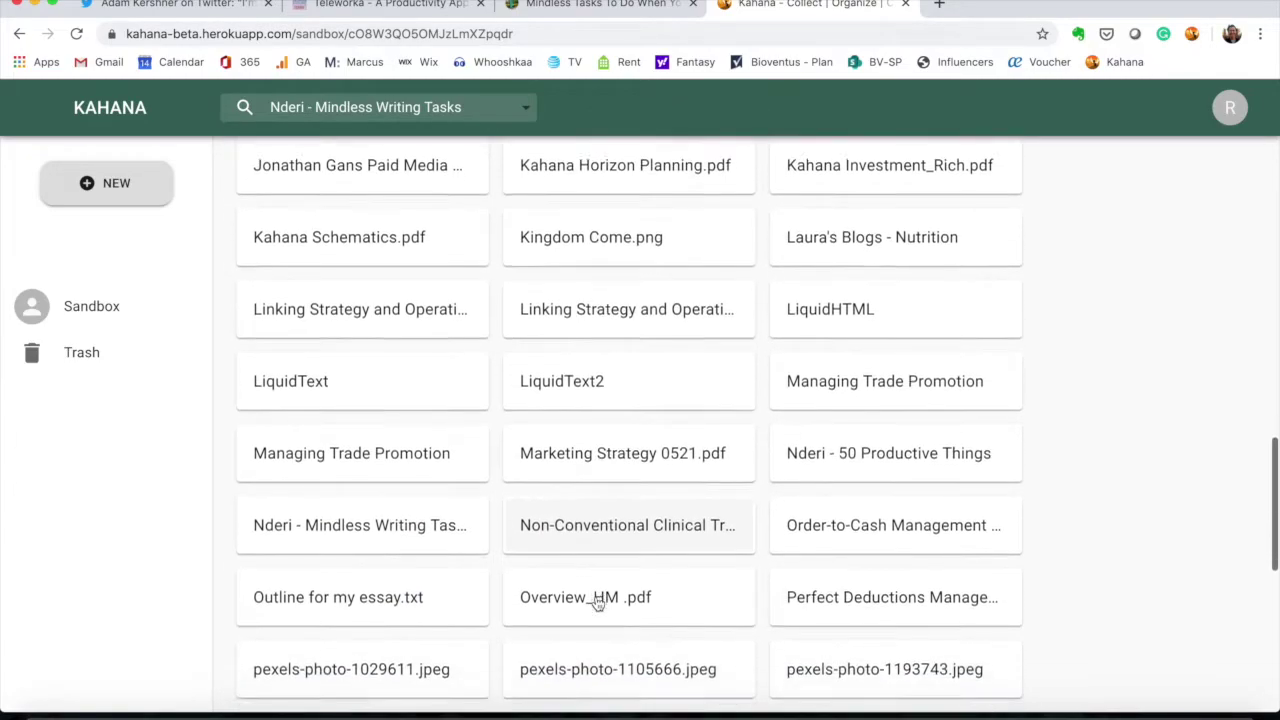
pyautogui.scroll(-2, 597, 603)
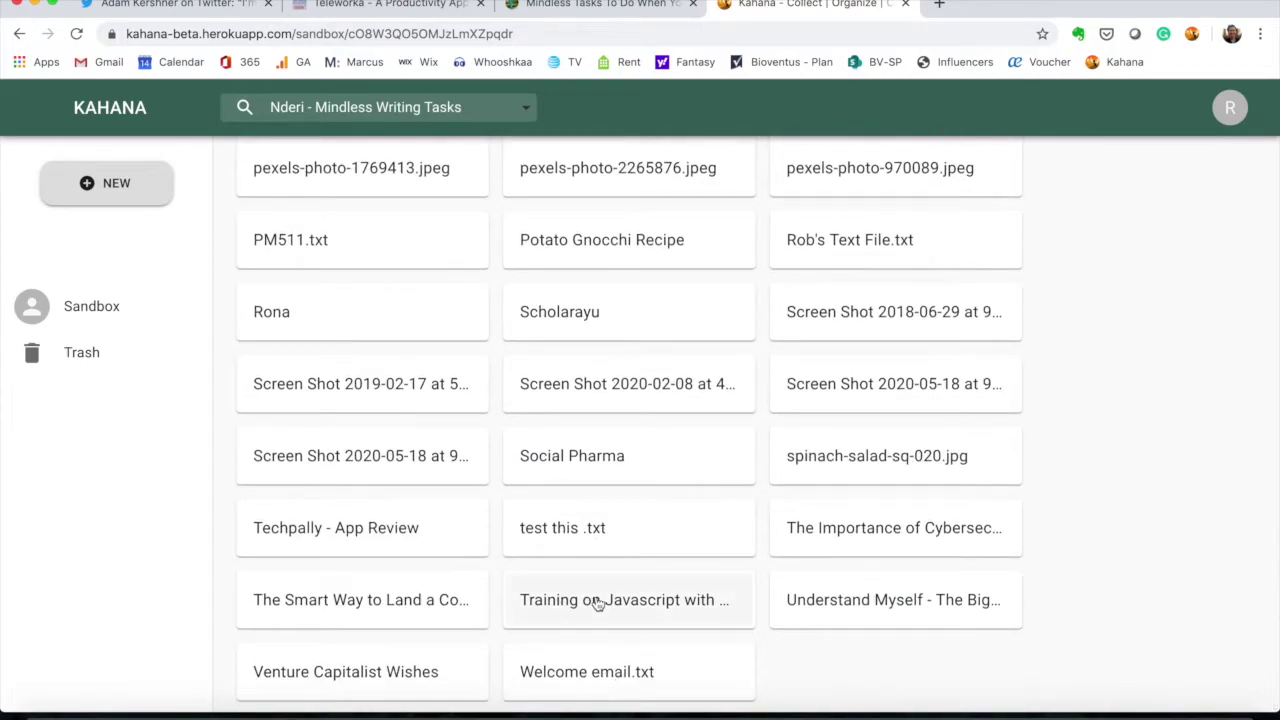
pyautogui.rightClick(390, 540)
pyautogui.moveTo(458, 558)
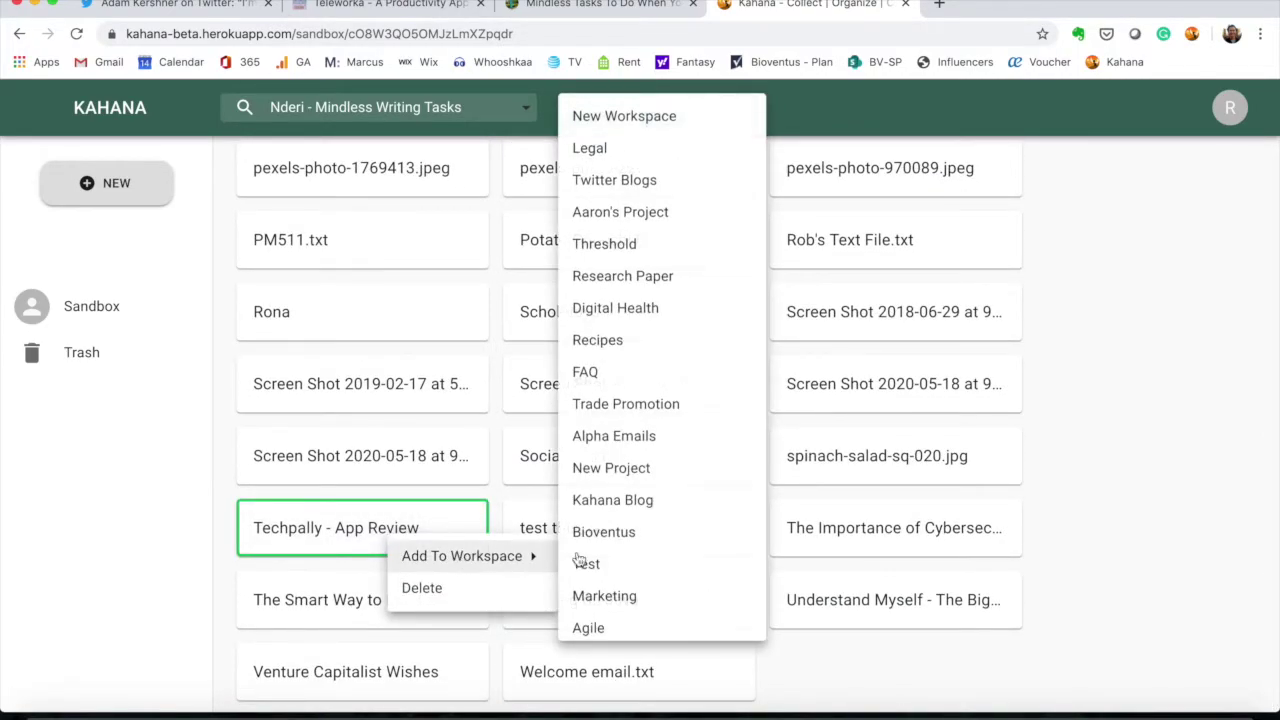
pyautogui.click(631, 193)
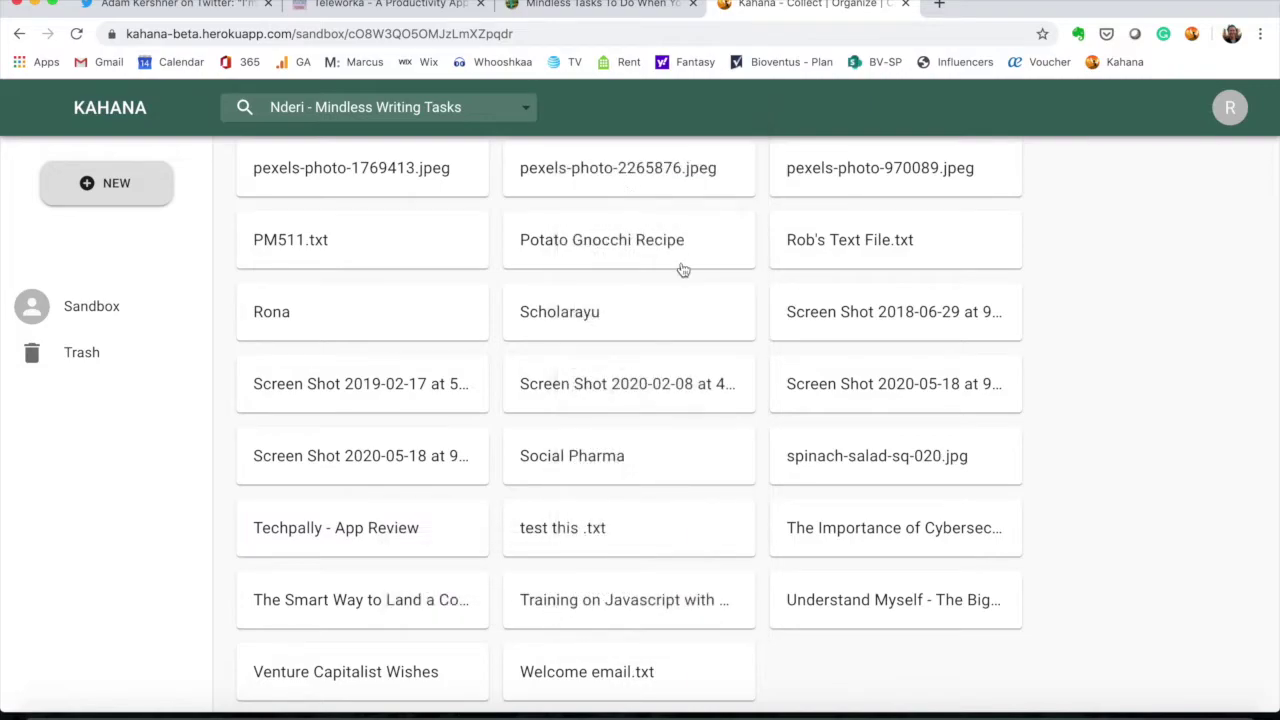
# - Go to the Kahana home page and check the search suggestions for the captured articles
pyautogui.click(118, 110)
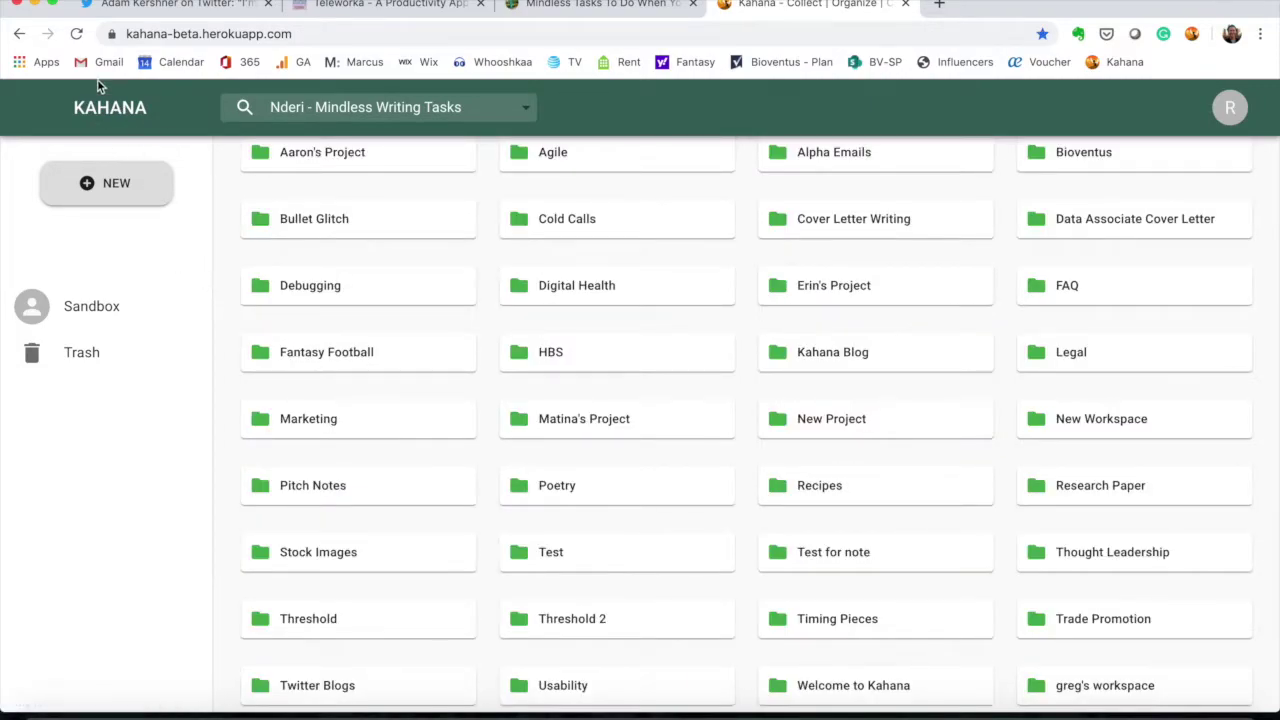
pyautogui.click(523, 112)
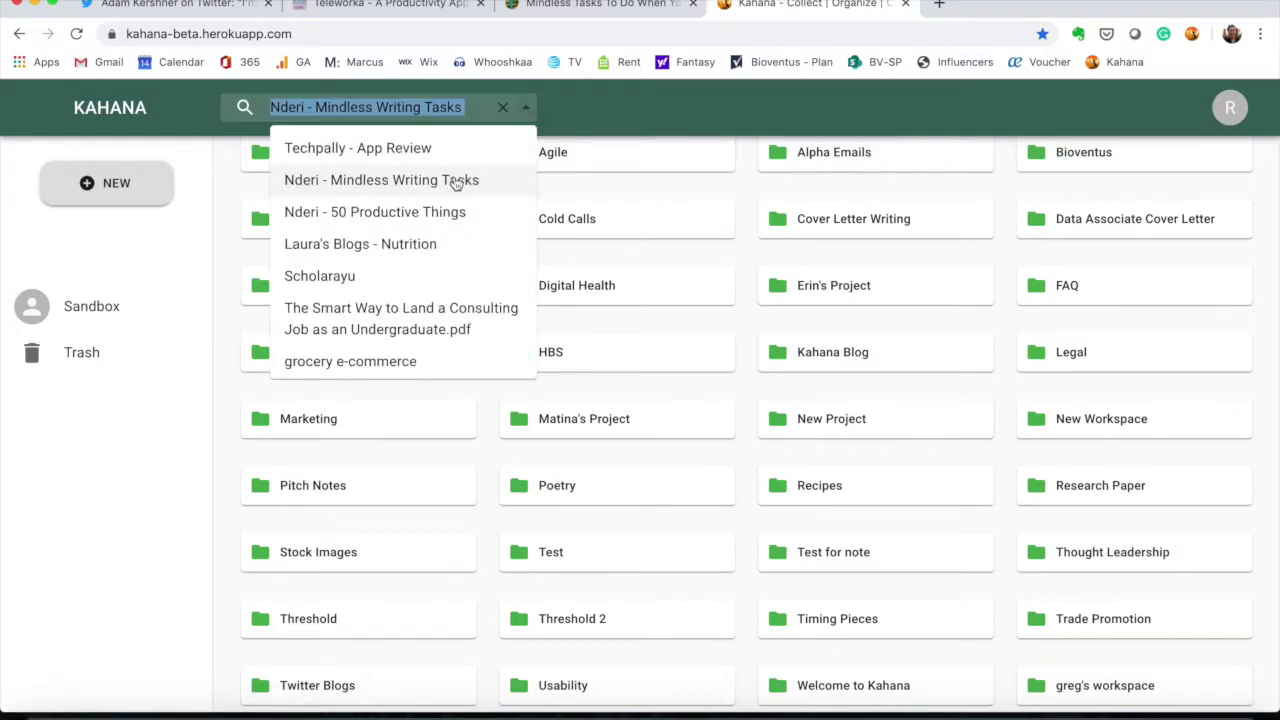
pyautogui.scroll(-1, 434, 280)
pyautogui.scroll(1, 435, 290)
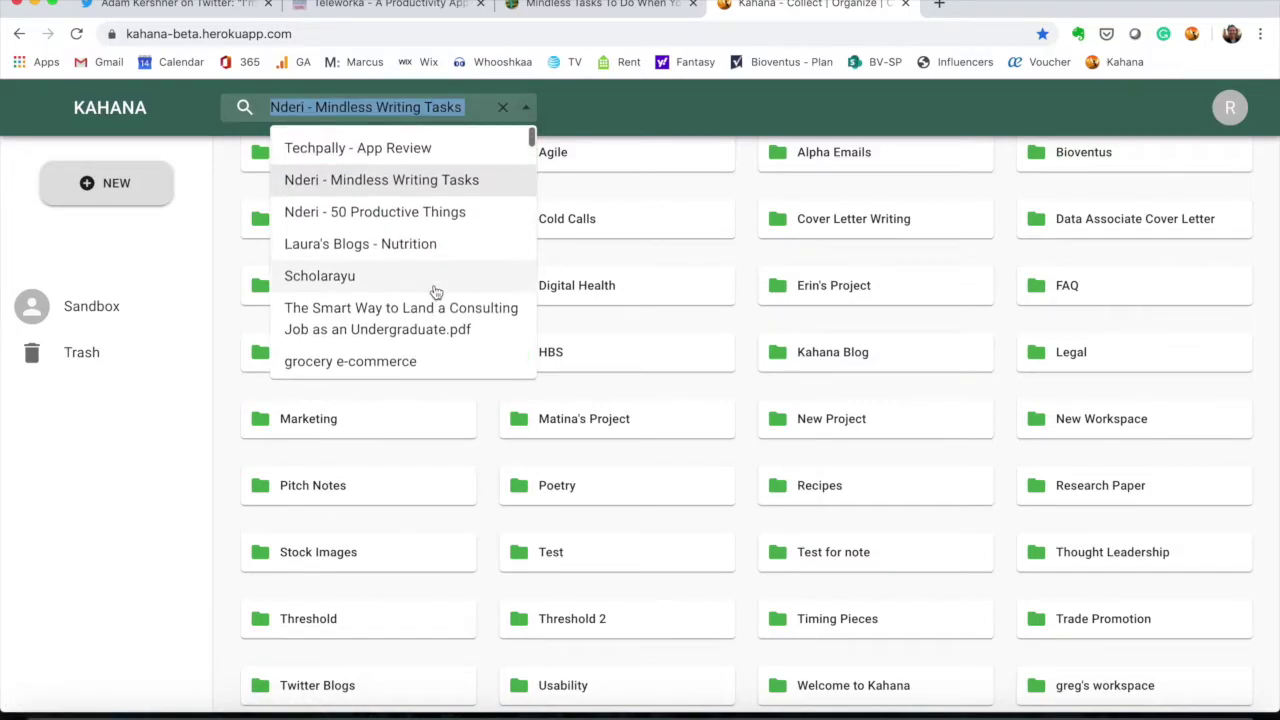
pyautogui.click(118, 119)
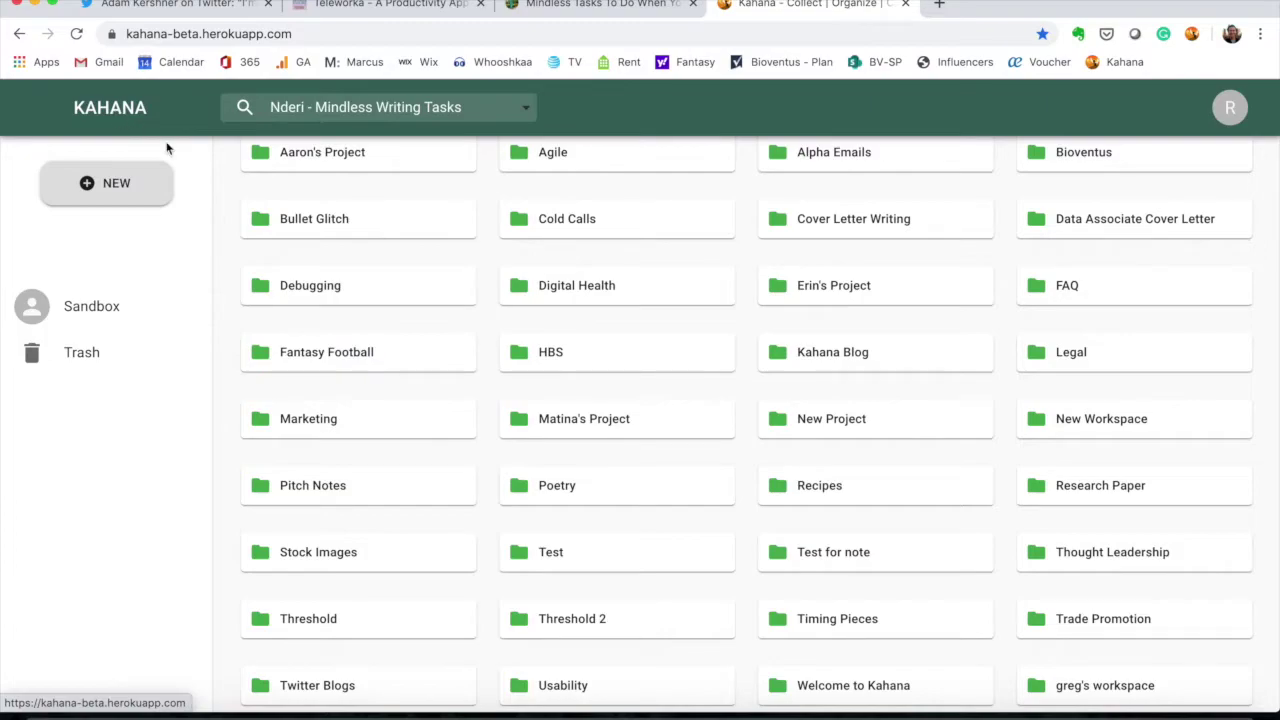
# - Reload the Kahana home page and locate the Twitter Blogs workspace in the workspace list
pyautogui.click(339, 34)
pyautogui.press('Return')
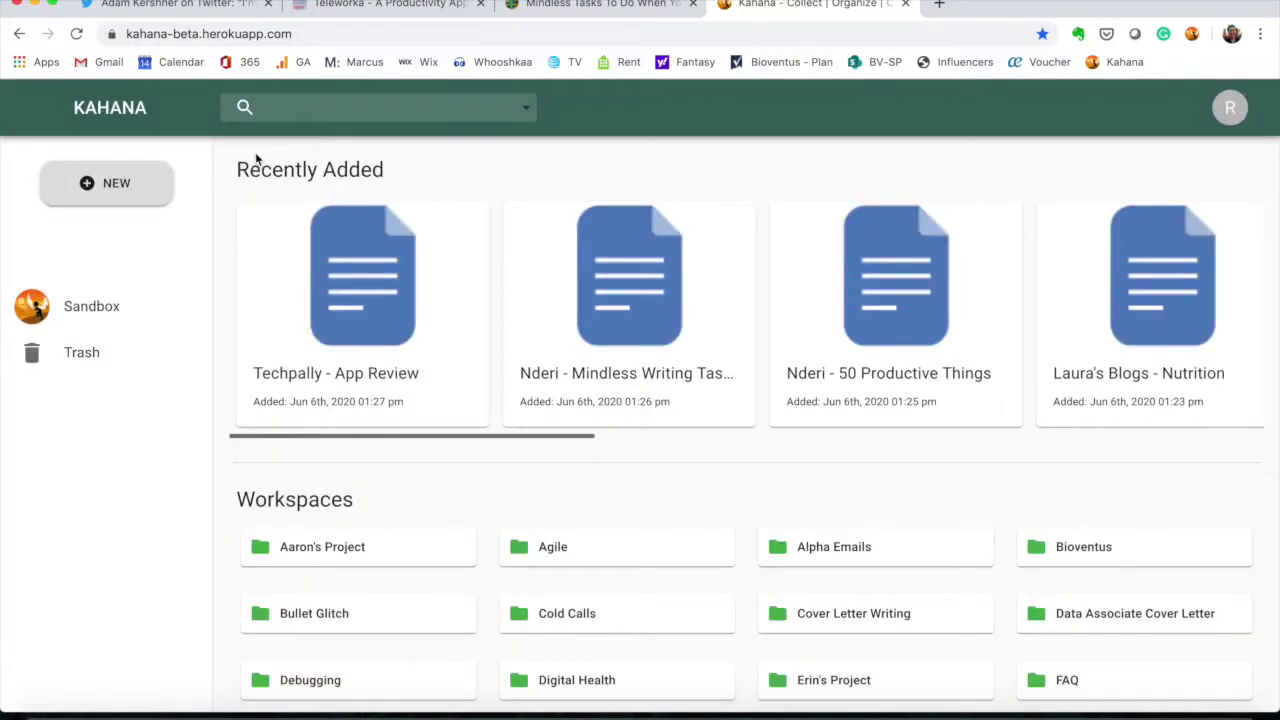
pyautogui.scroll(-5, 415, 527)
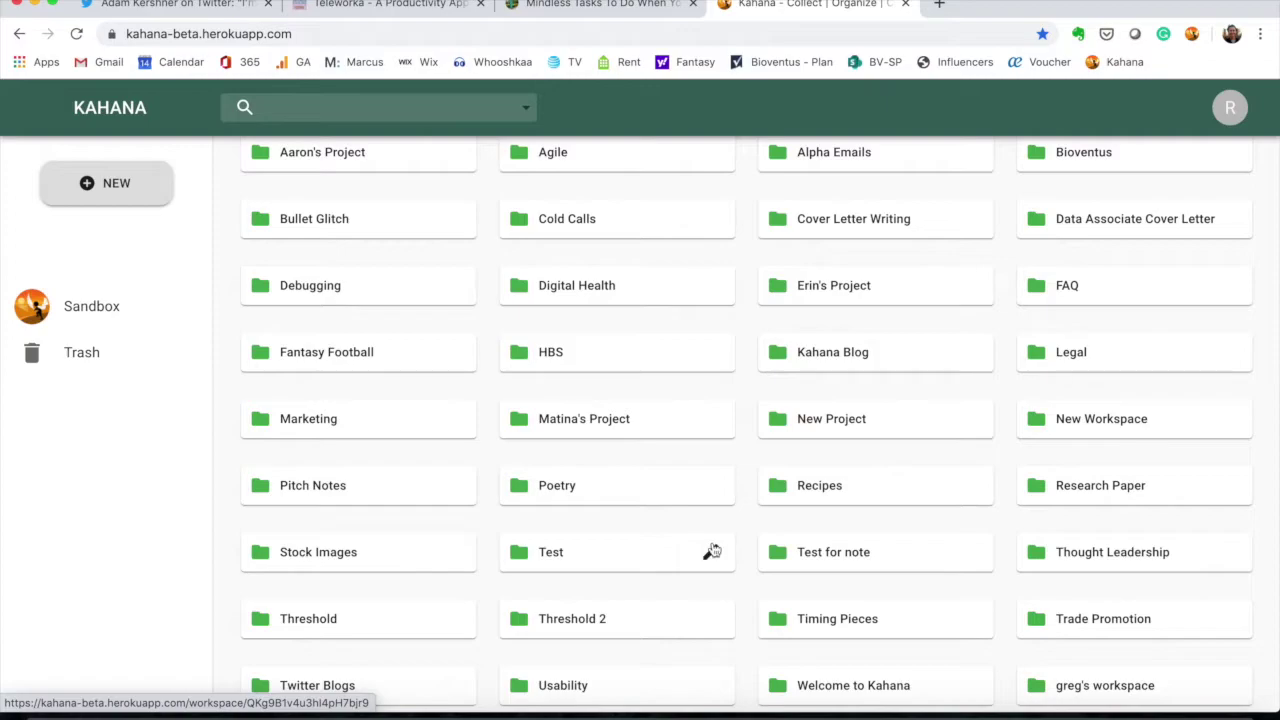
# - Open the Twitter Blogs workspace and view the captured nutrition guest post
pyautogui.click(367, 685)
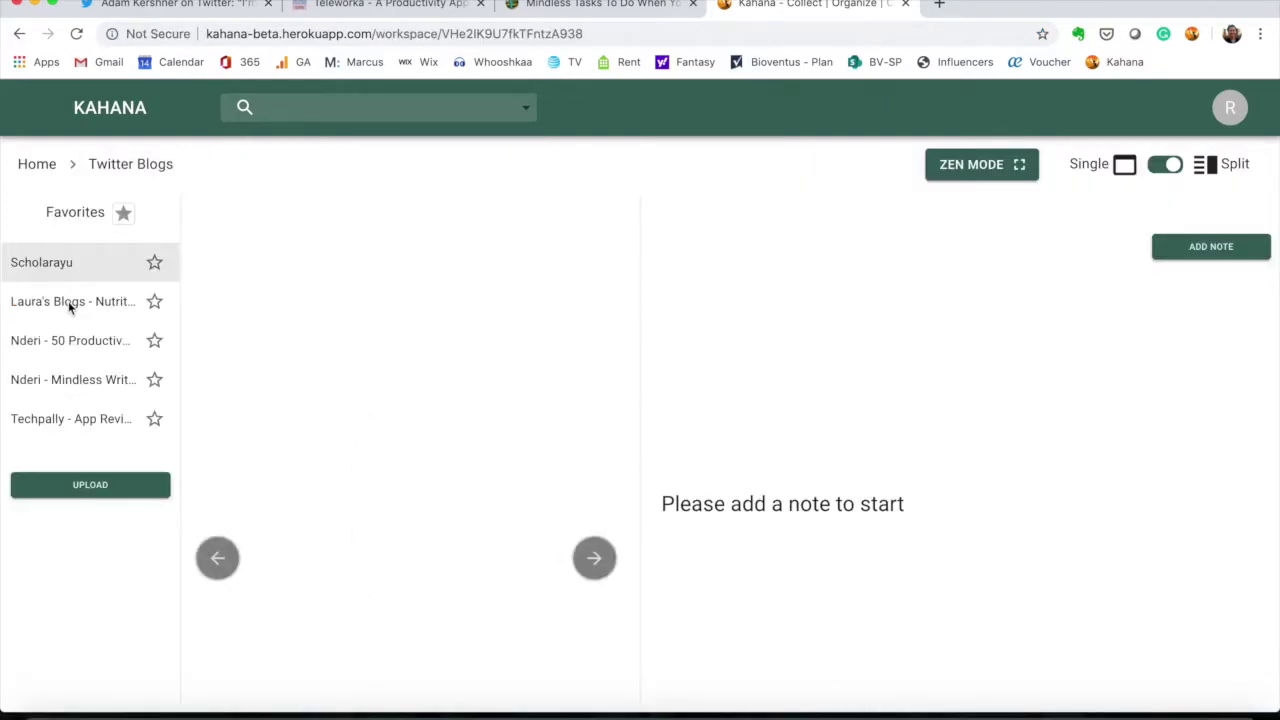
pyautogui.click(100, 310)
pyautogui.scroll(-3, 291, 400)
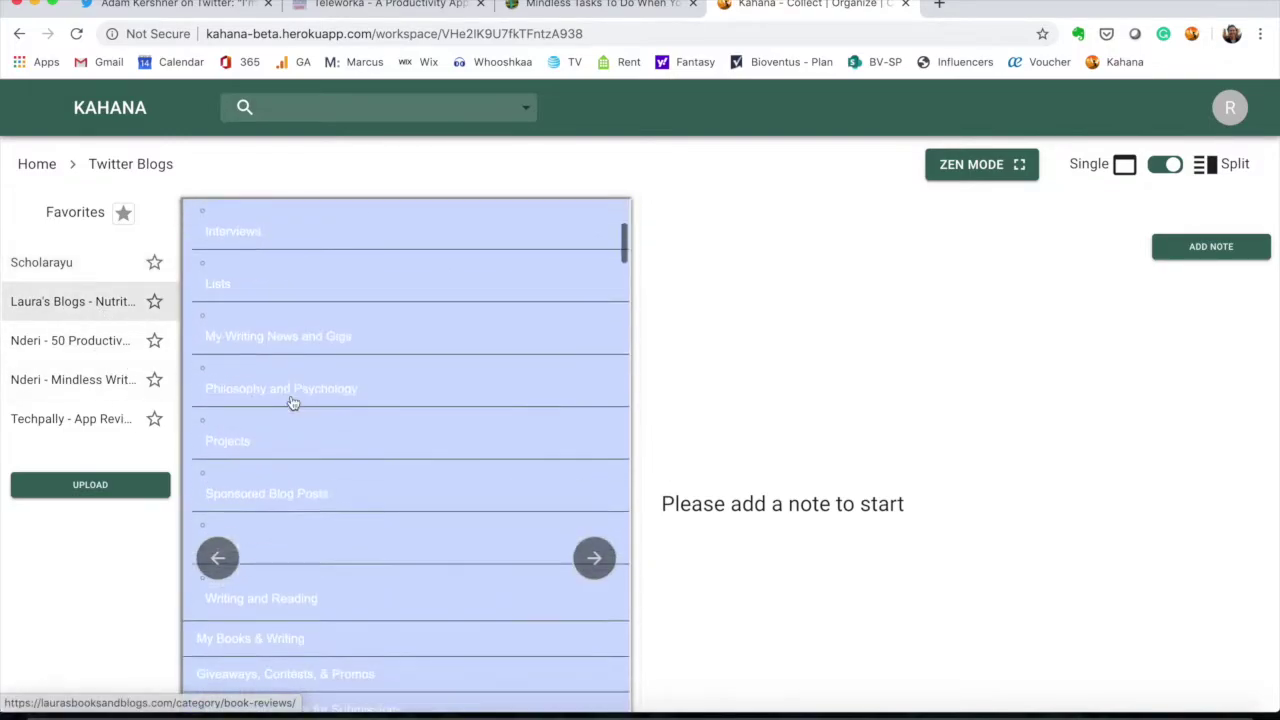
pyautogui.scroll(-3, 291, 402)
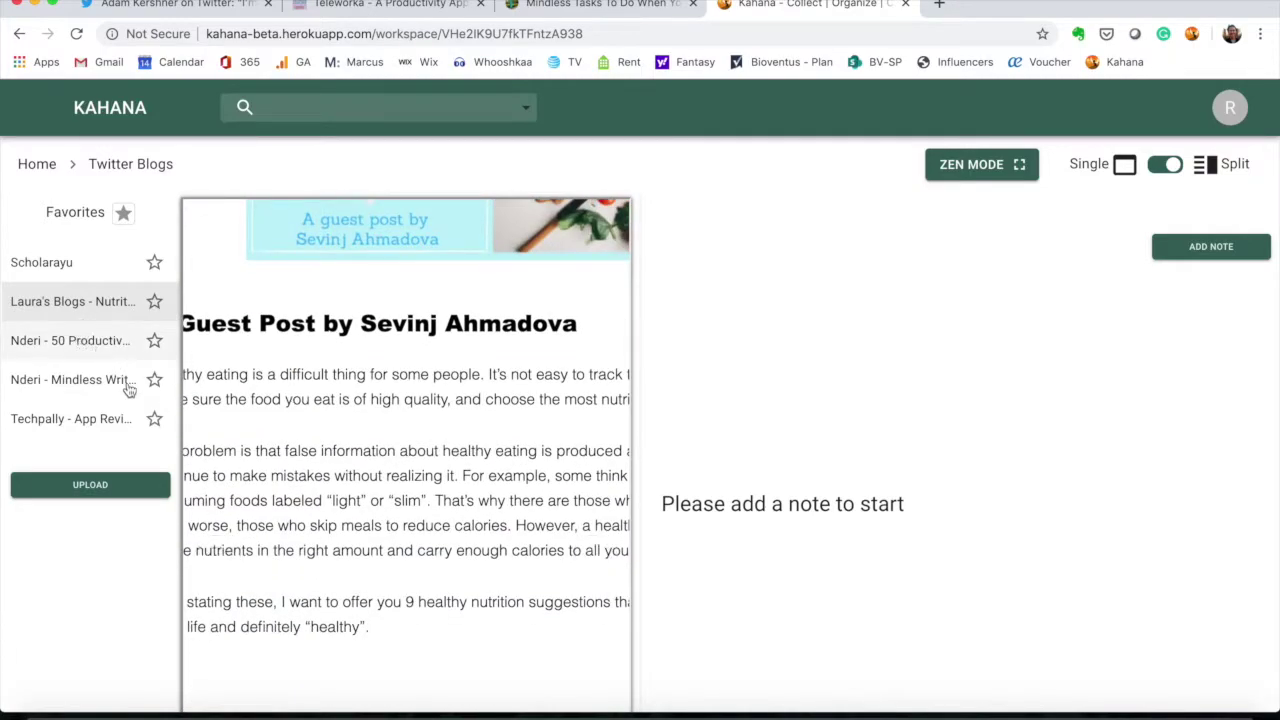
# - Open the captured article on 50 productive things to do while social distancing and view it in Zen Mode
pyautogui.click(92, 358)
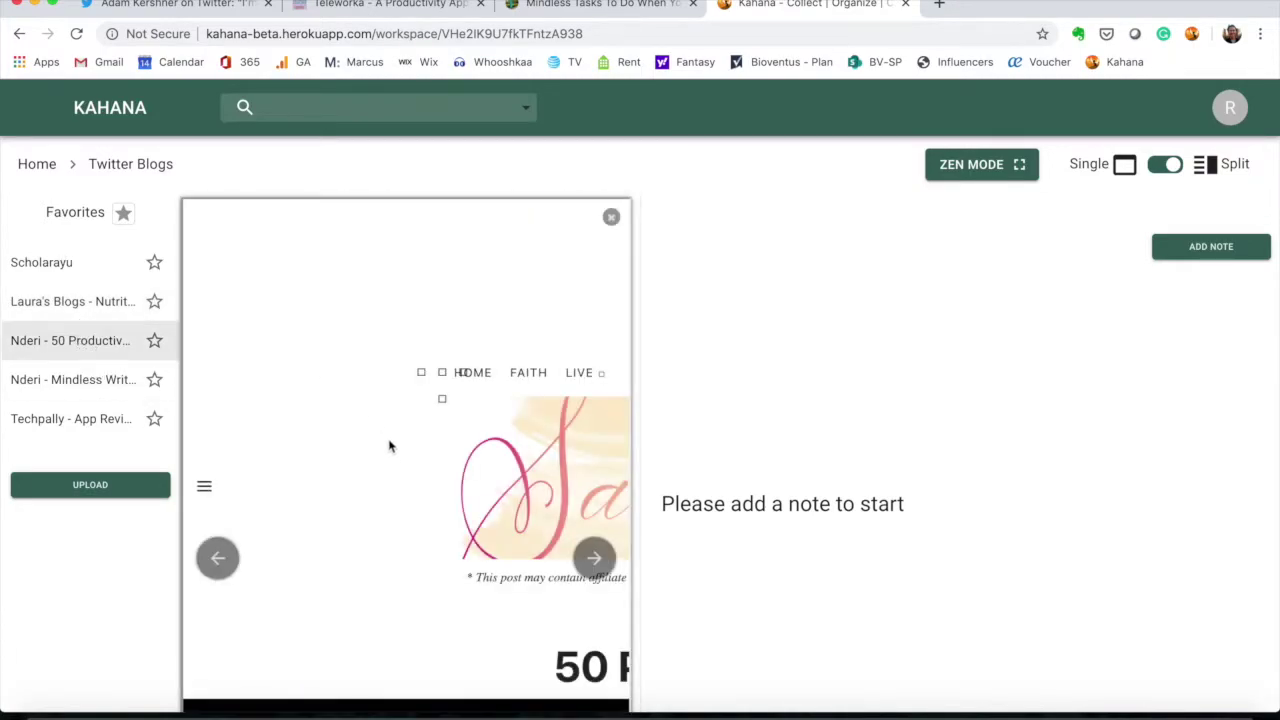
pyautogui.scroll(-1, 391, 451)
pyautogui.scroll(-10, 391, 456)
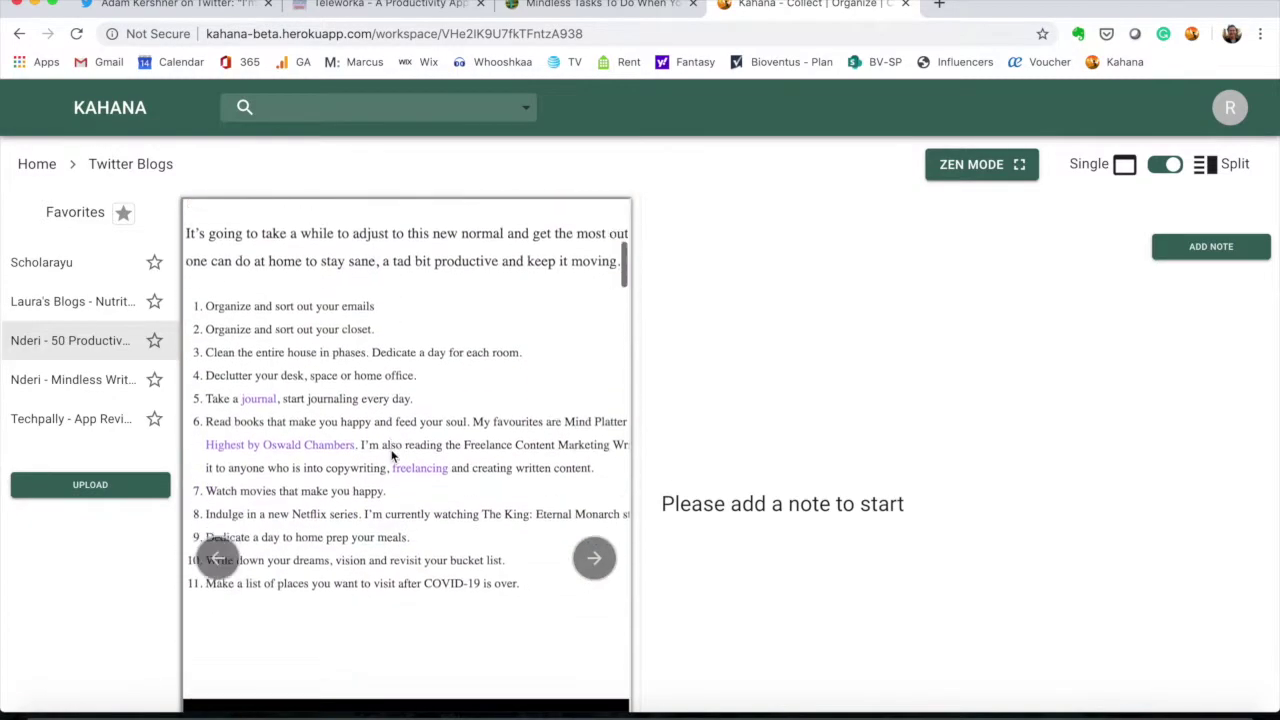
pyautogui.hscroll(2, 391, 456)
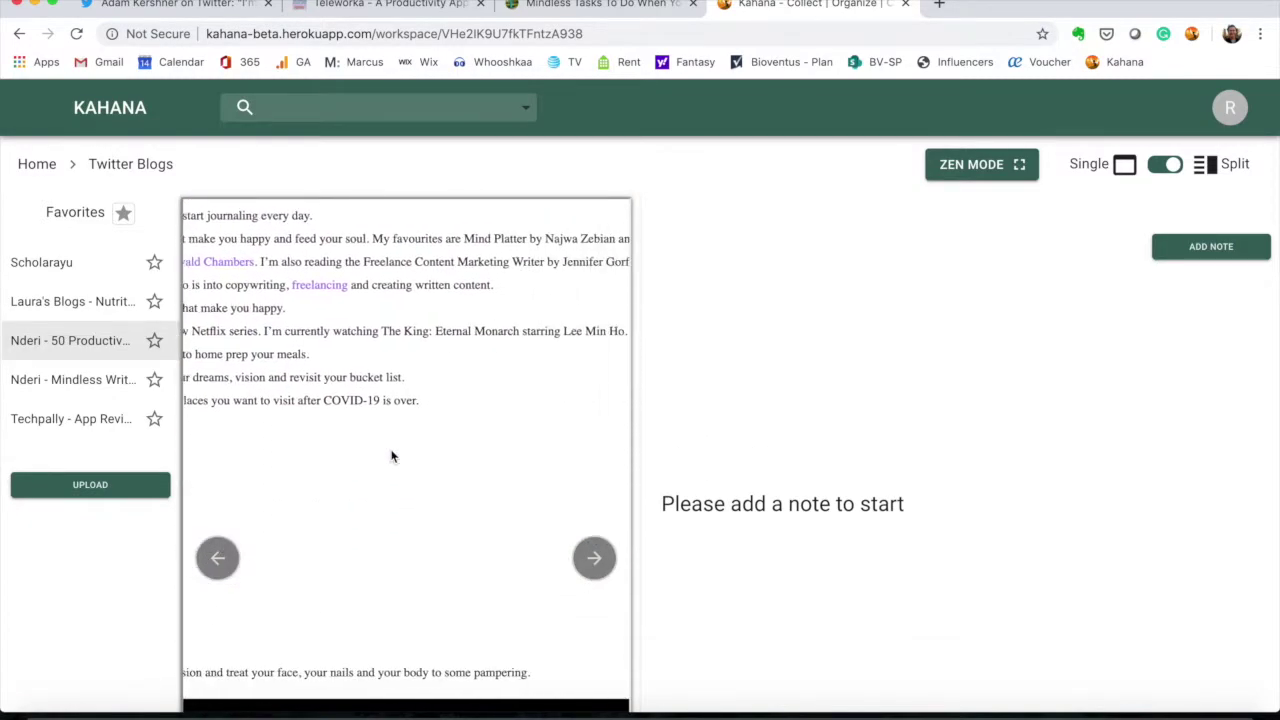
pyautogui.click(987, 181)
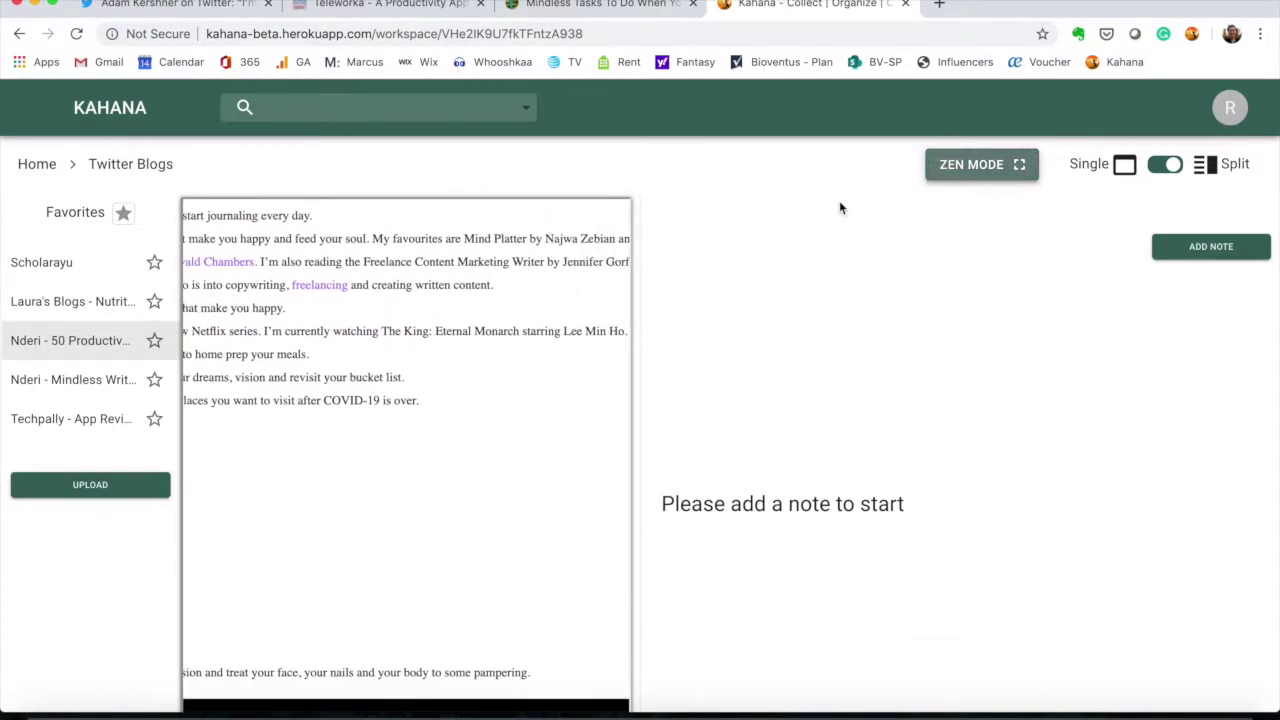
pyautogui.scroll(10, 390, 402)
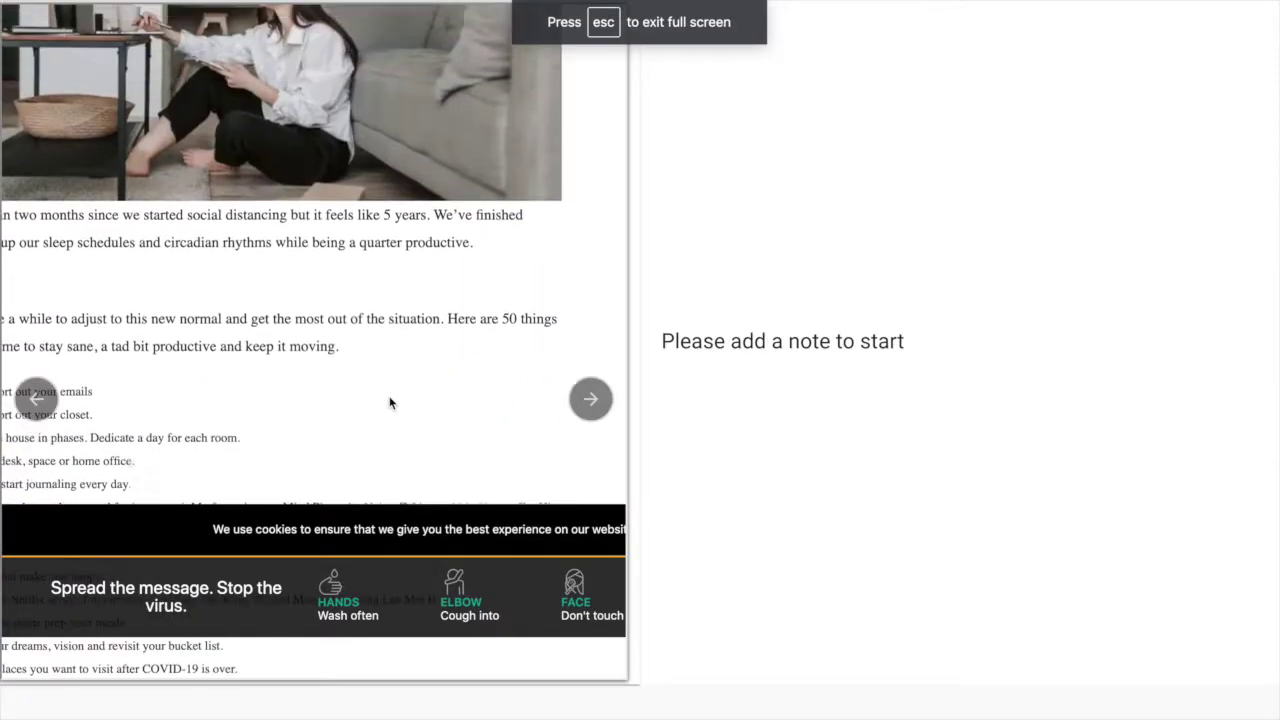
pyautogui.hscroll(1, 389, 396)
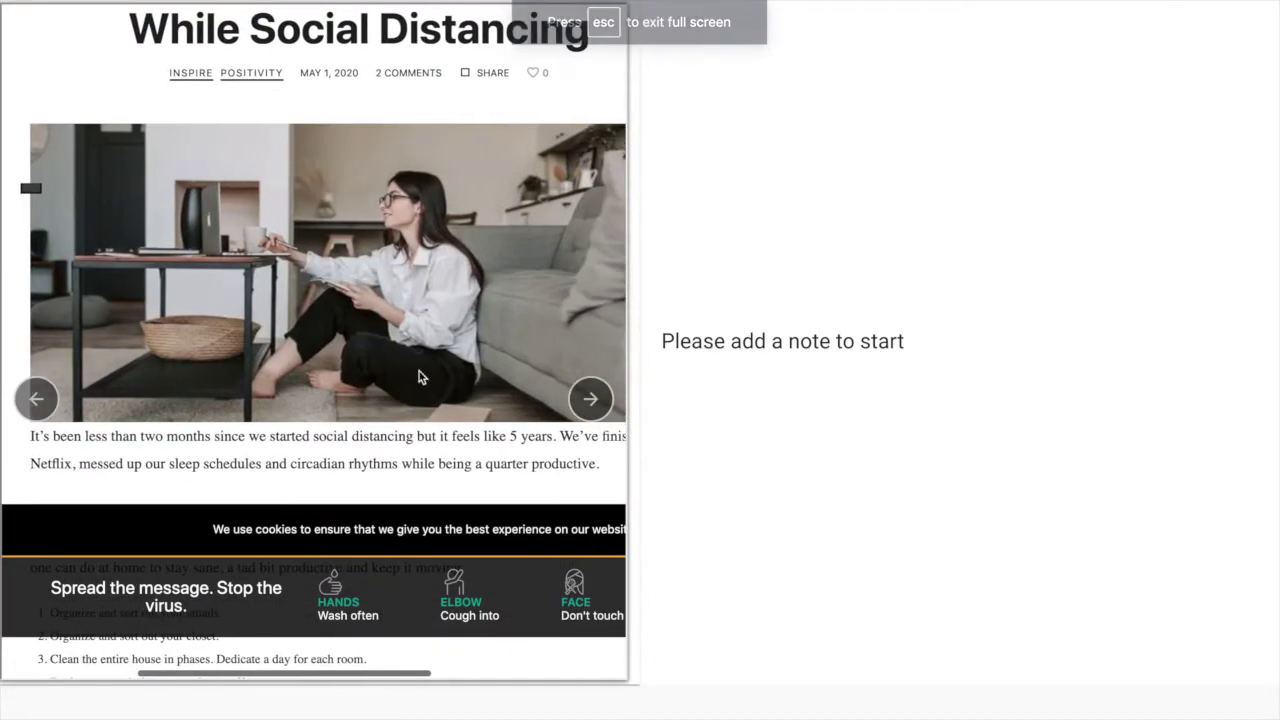
# - Leave Zen Mode and add a note named "Scholarayu (6/6)" to the workspace
pyautogui.click(983, 154)
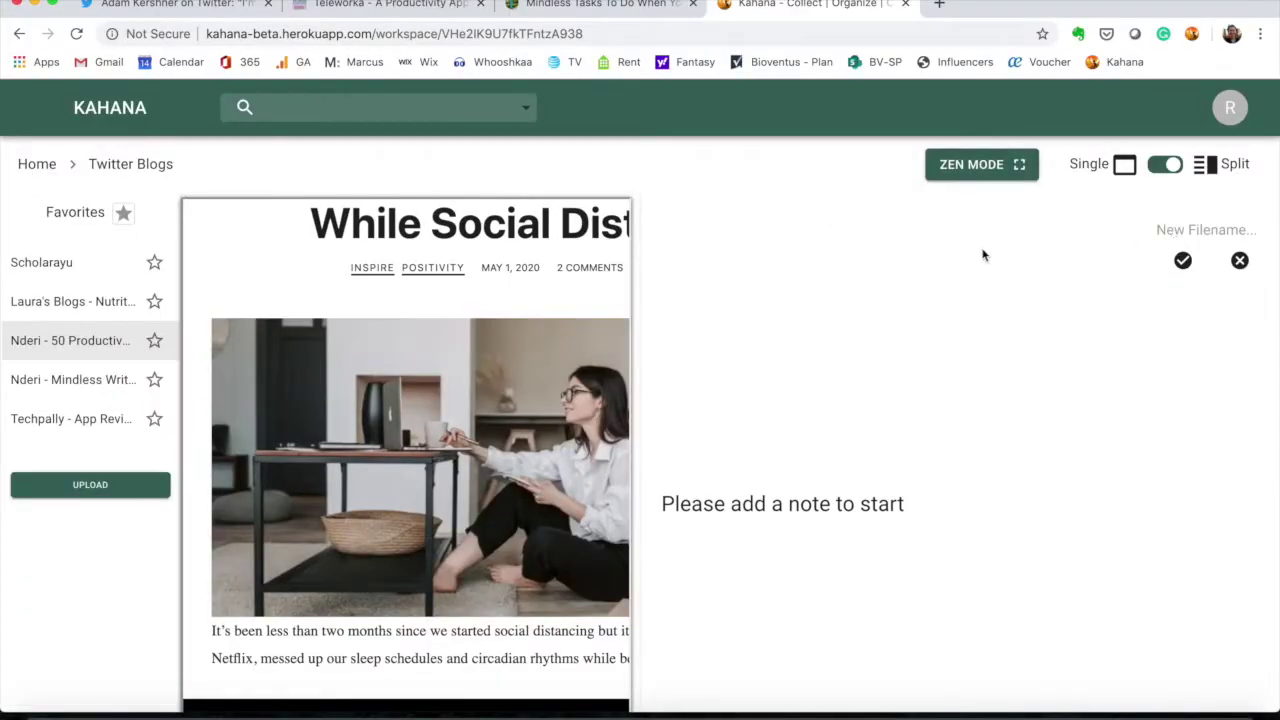
pyautogui.write('Scholar')
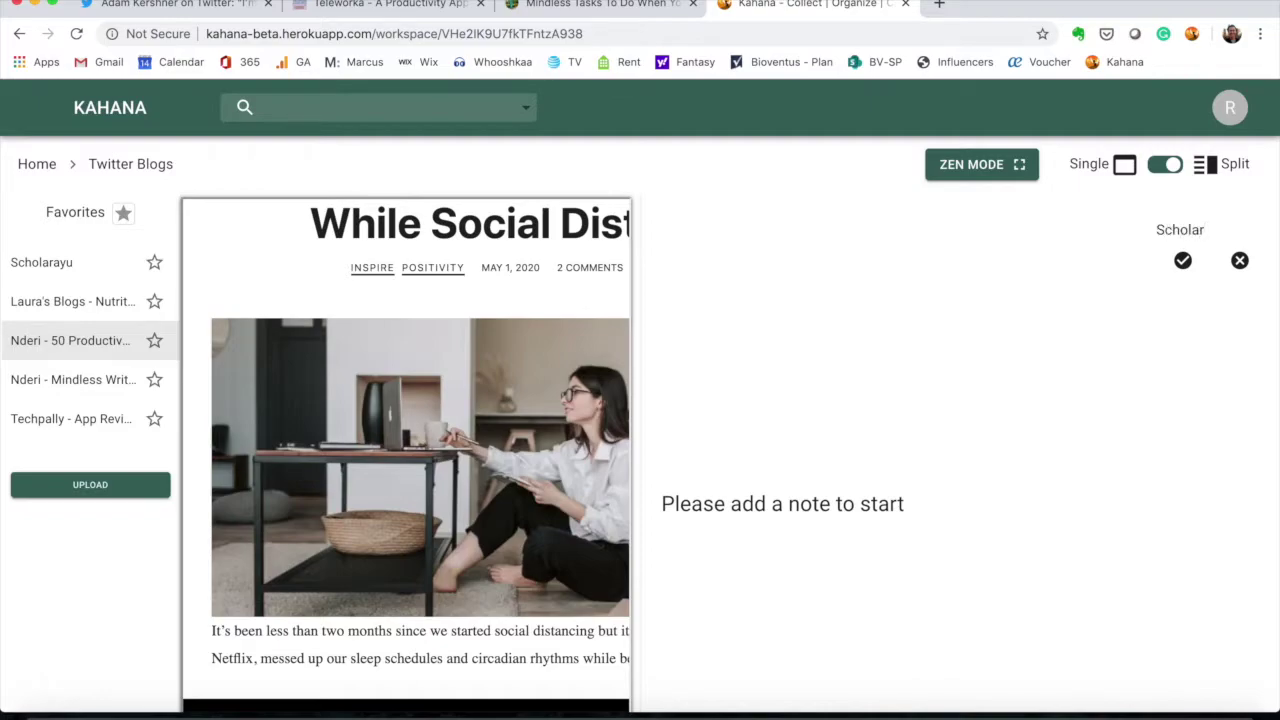
pyautogui.write('ayu -')
pyautogui.write('Notes')
pyautogui.press('BackSpace')
pyautogui.press('BackSpace')
pyautogui.press('BackSpace')
pyautogui.press('BackSpace')
pyautogui.press('BackSpace')
pyautogui.press('BackSpace')
pyautogui.write('6/')
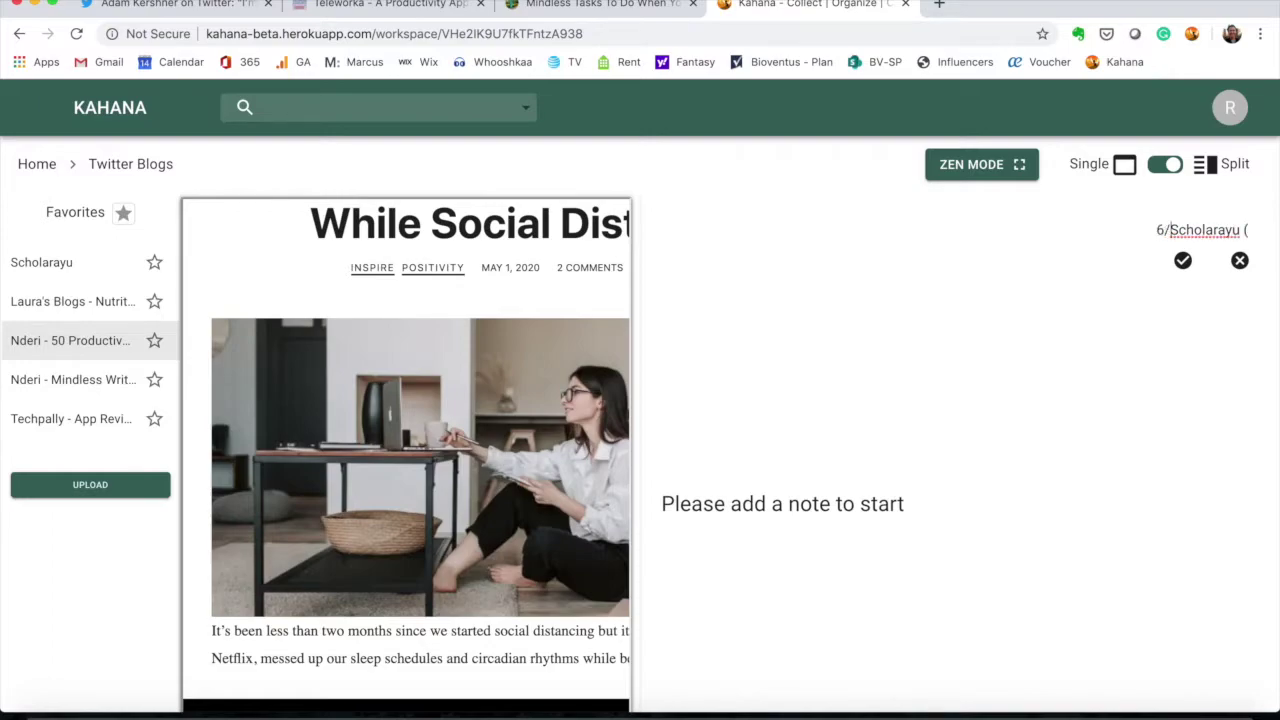
pyautogui.write('6')
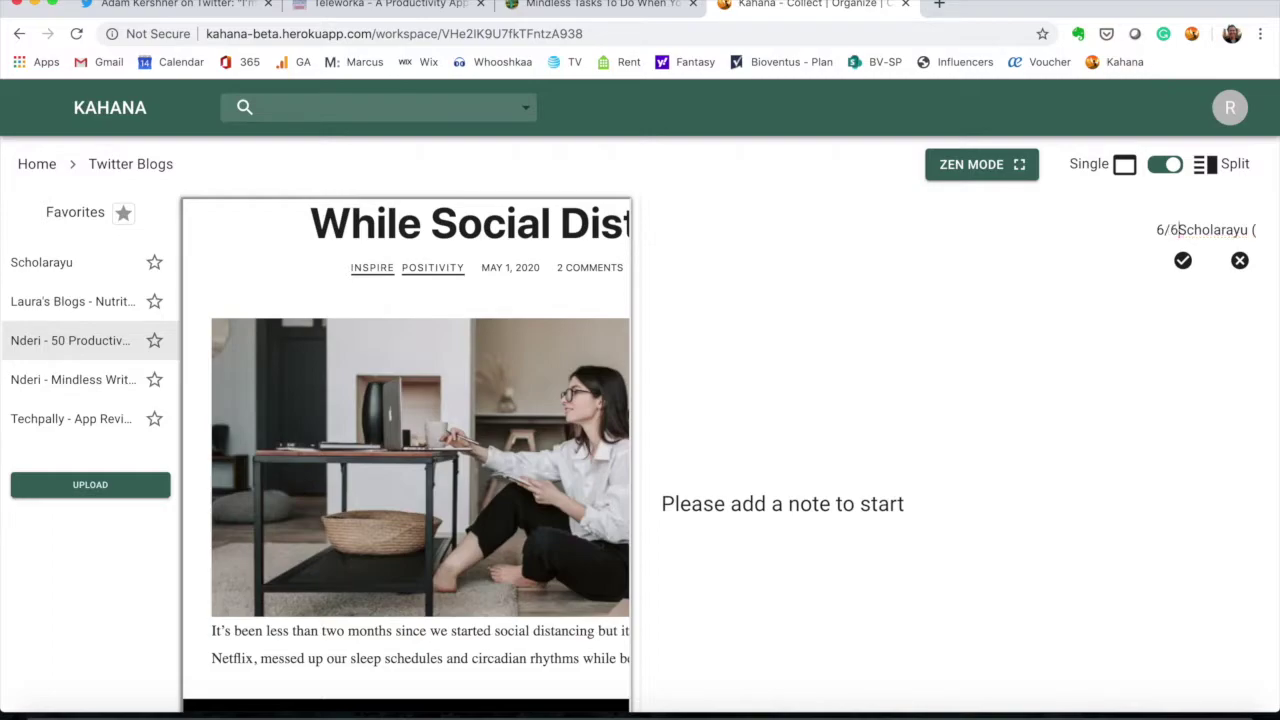
pyautogui.press('BackSpace')
pyautogui.press('BackSpace')
pyautogui.press('BackSpace')
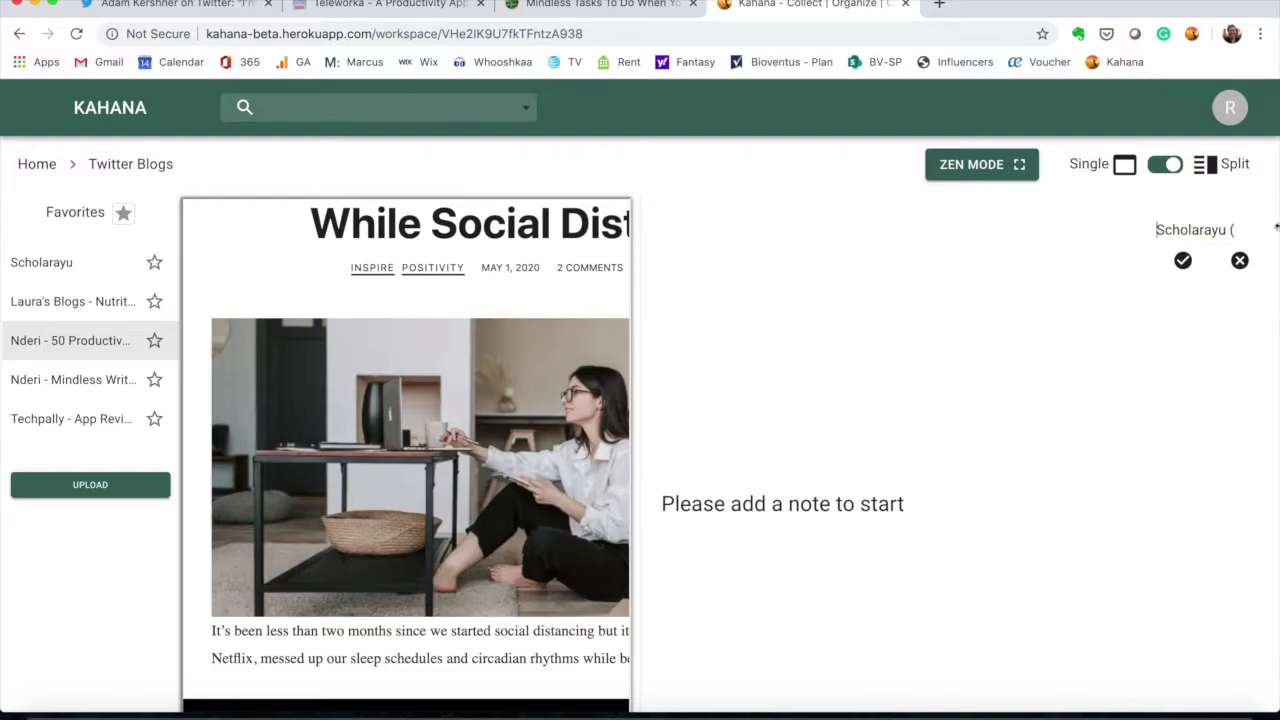
pyautogui.click(1239, 228)
pyautogui.write('6/6)')
pyautogui.click(1183, 260)
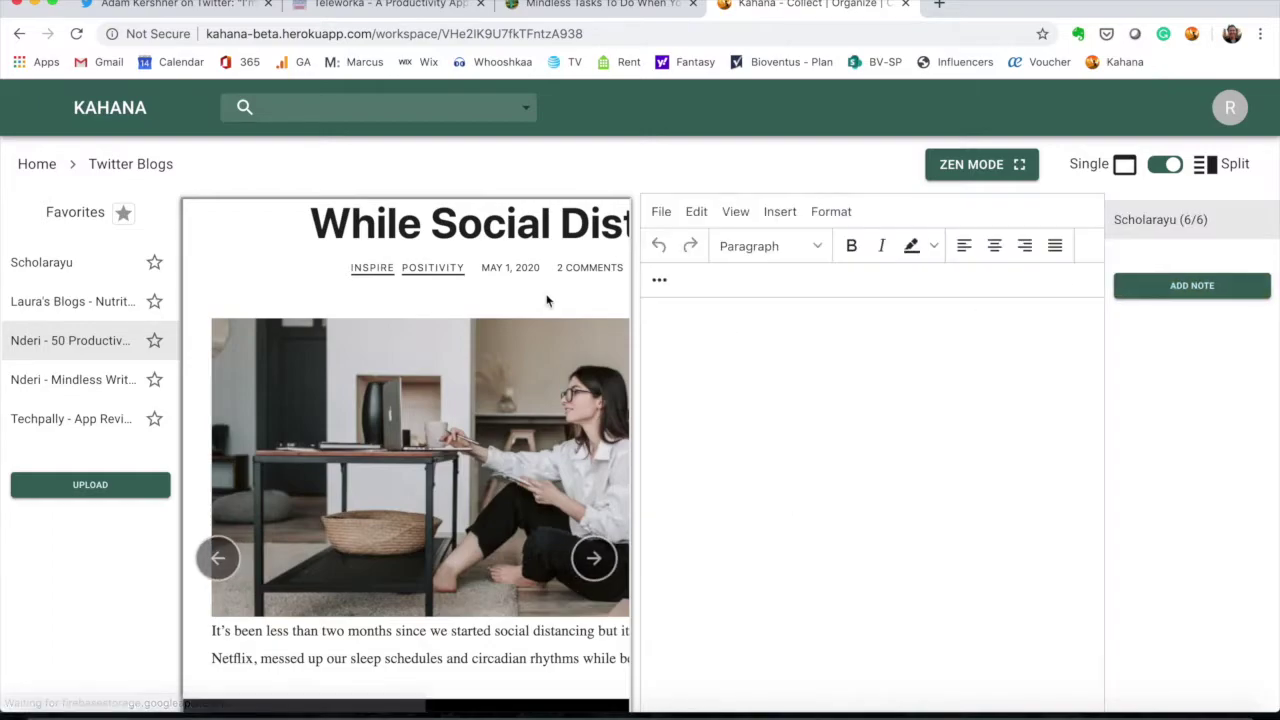
# - Open the Scholarayu article about annoying siblings and show it in Zen Mode beside the note
pyautogui.click(82, 270)
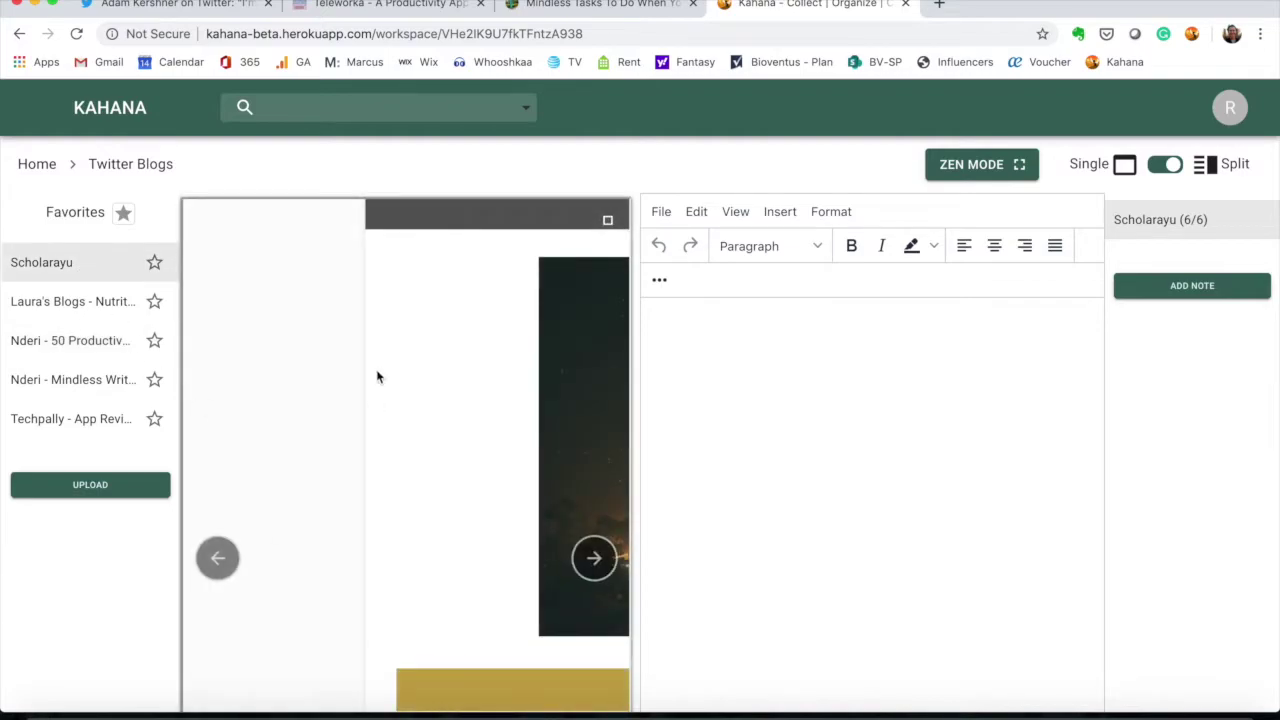
pyautogui.scroll(-5, 378, 374)
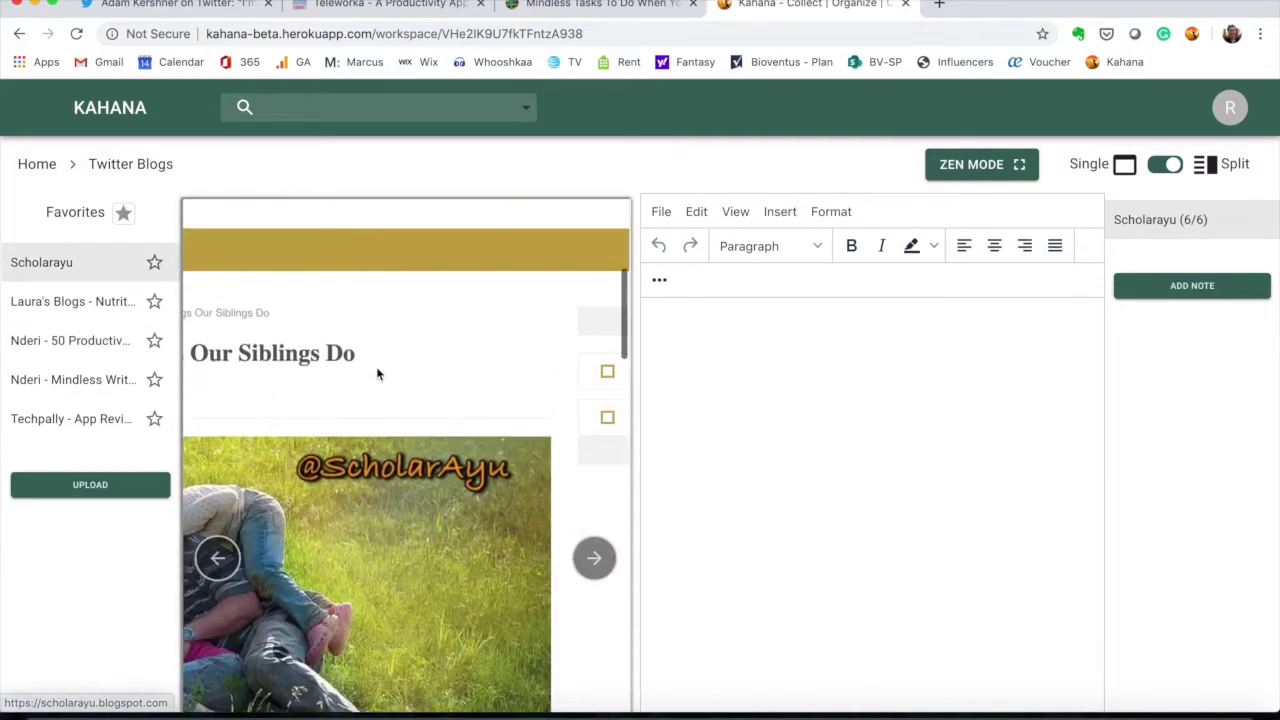
pyautogui.click(970, 160)
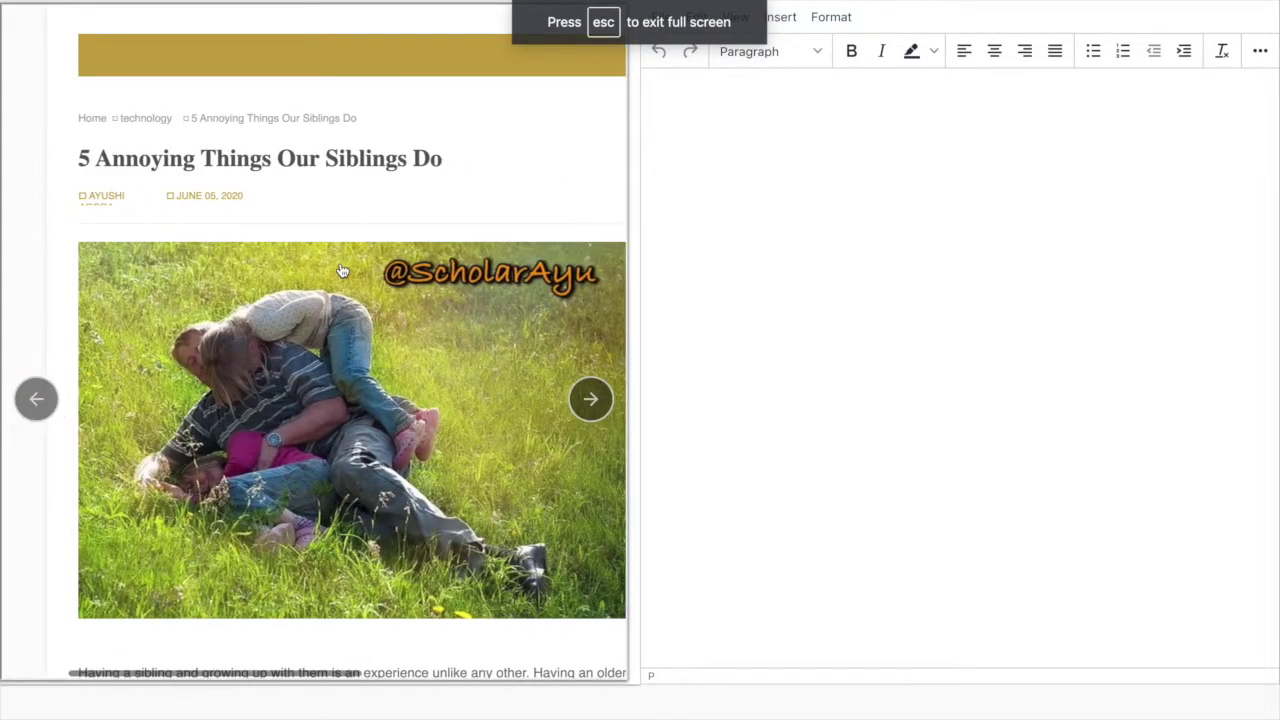
pyautogui.scroll(-3, 341, 270)
pyautogui.scroll(-3, 341, 270)
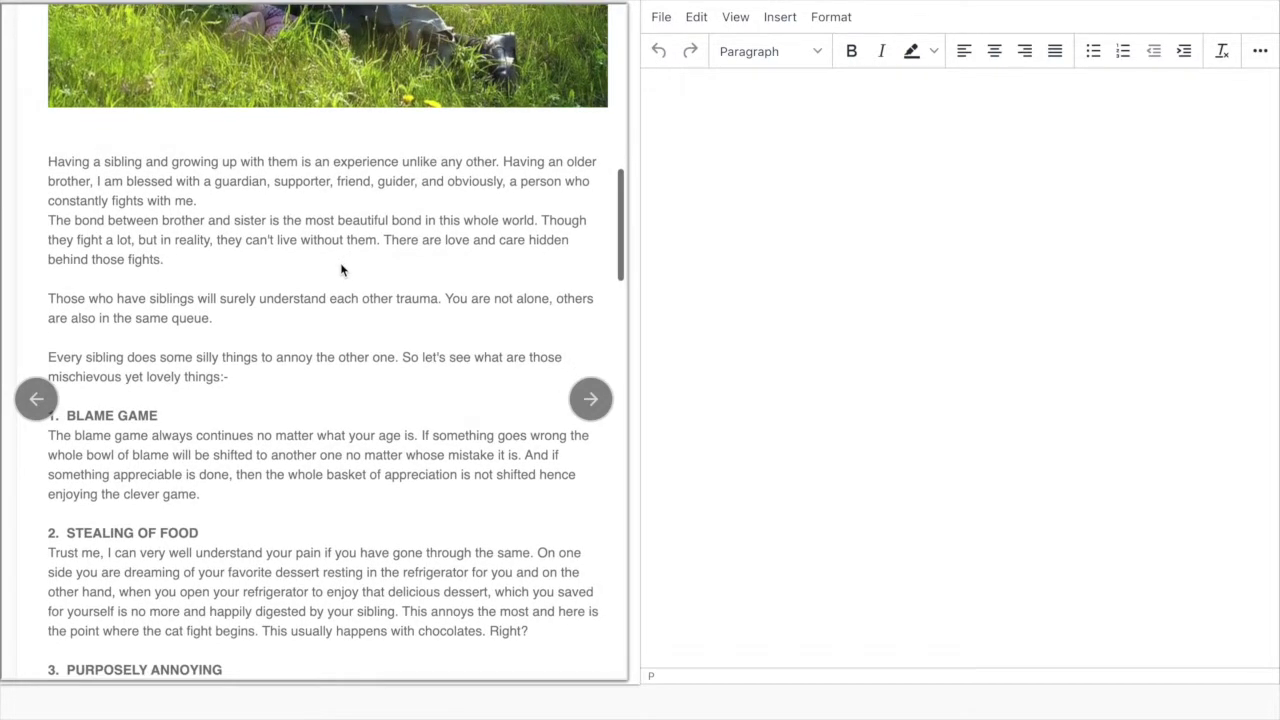
# - Start a bulleted list in the note with the point "Positives: humorous tone, creative headelines"
pyautogui.click(746, 189)
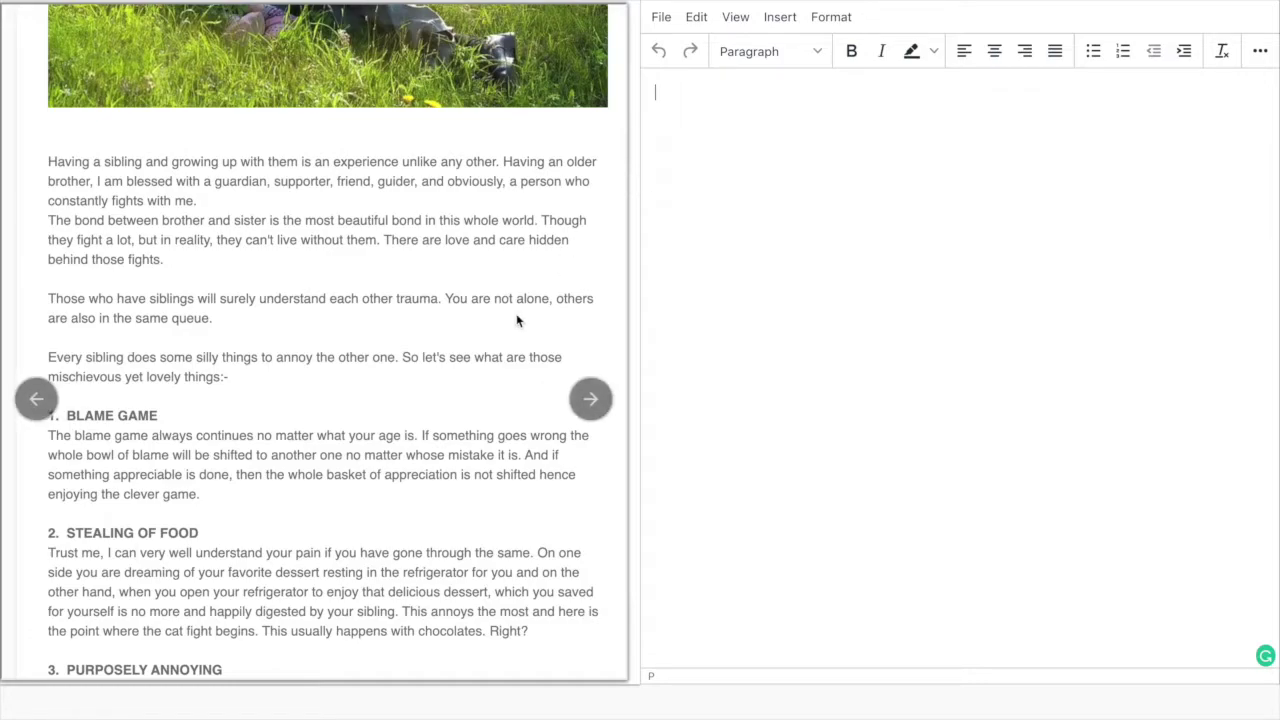
pyautogui.scroll(-3, 516, 320)
pyautogui.scroll(-1, 516, 318)
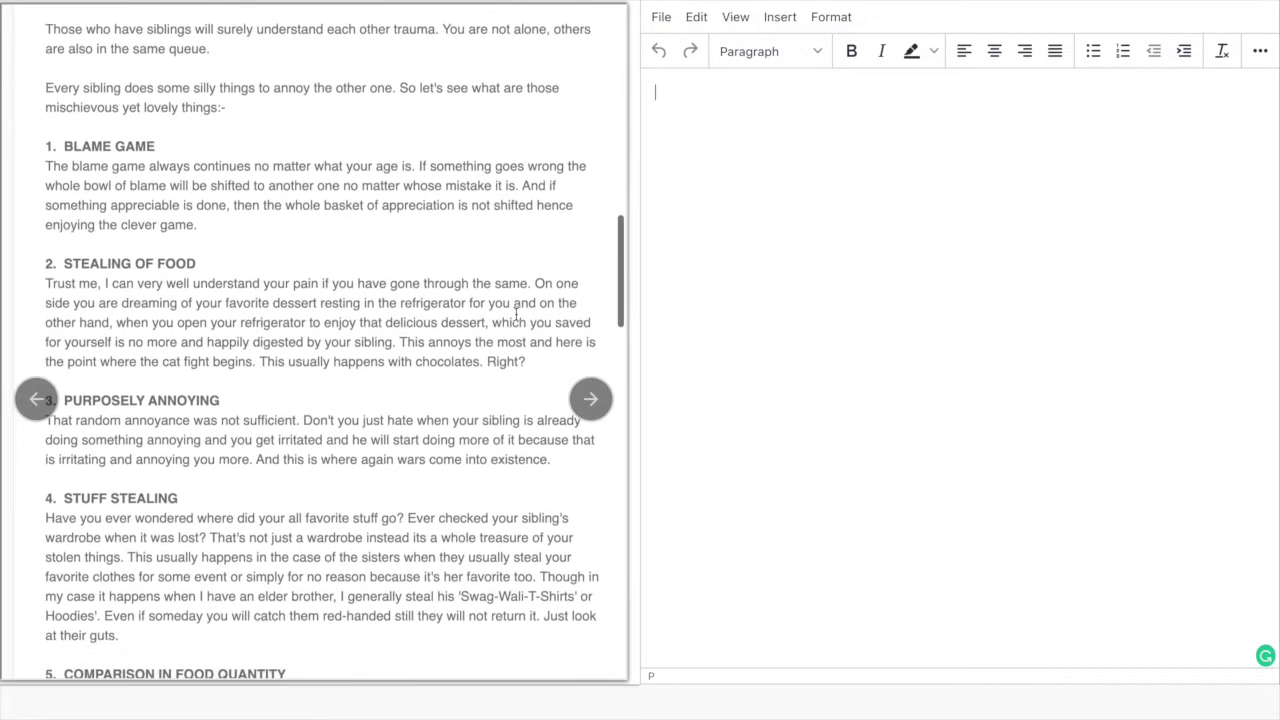
pyautogui.scroll(-2, 516, 314)
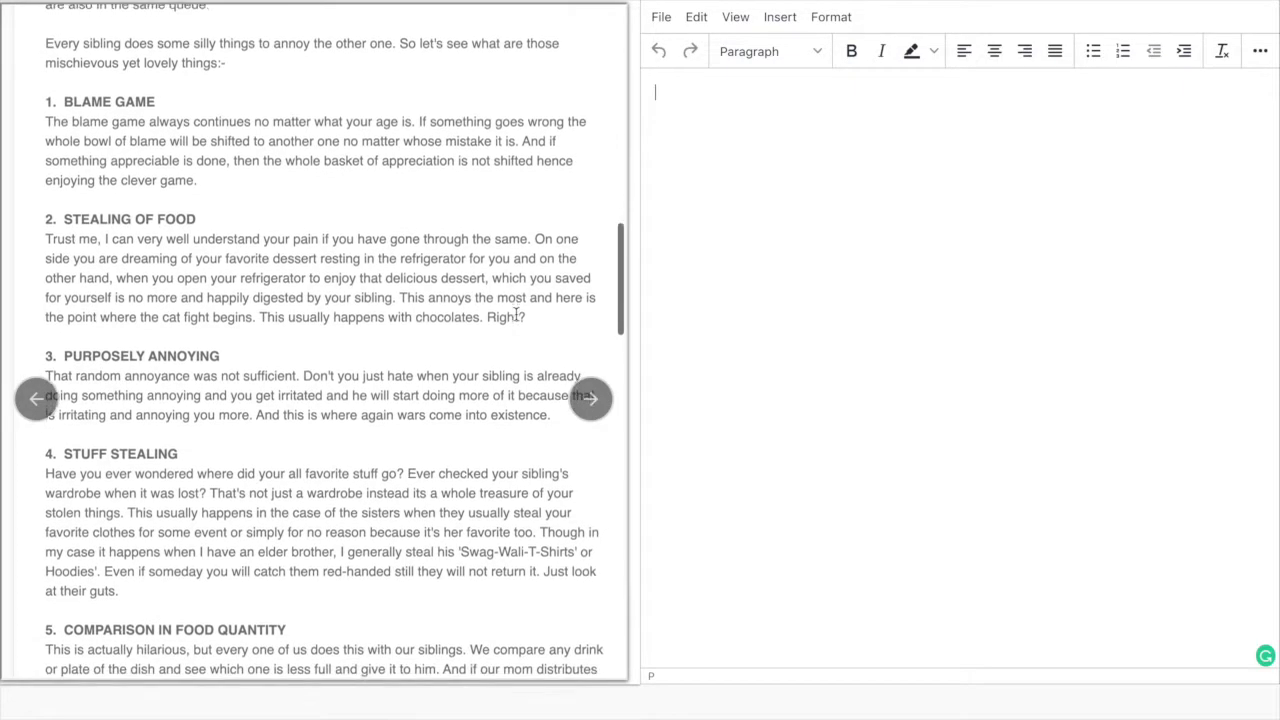
pyautogui.scroll(-1, 516, 314)
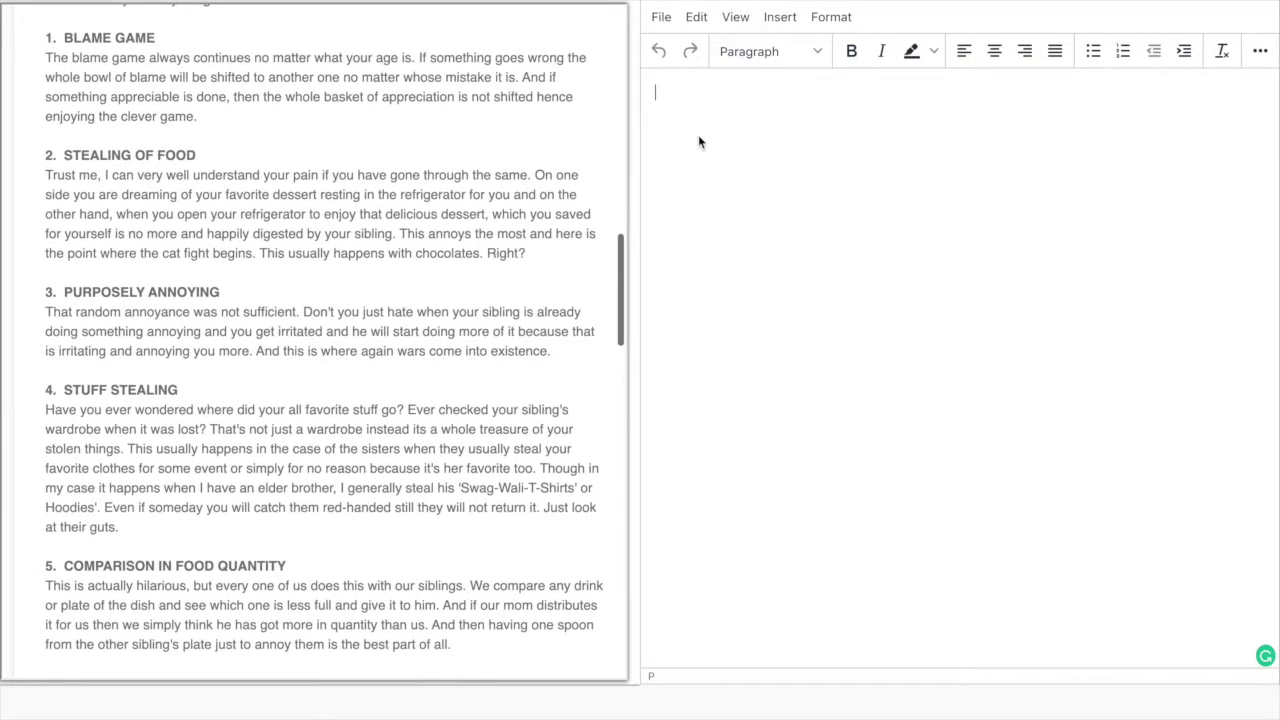
pyautogui.click(1255, 56)
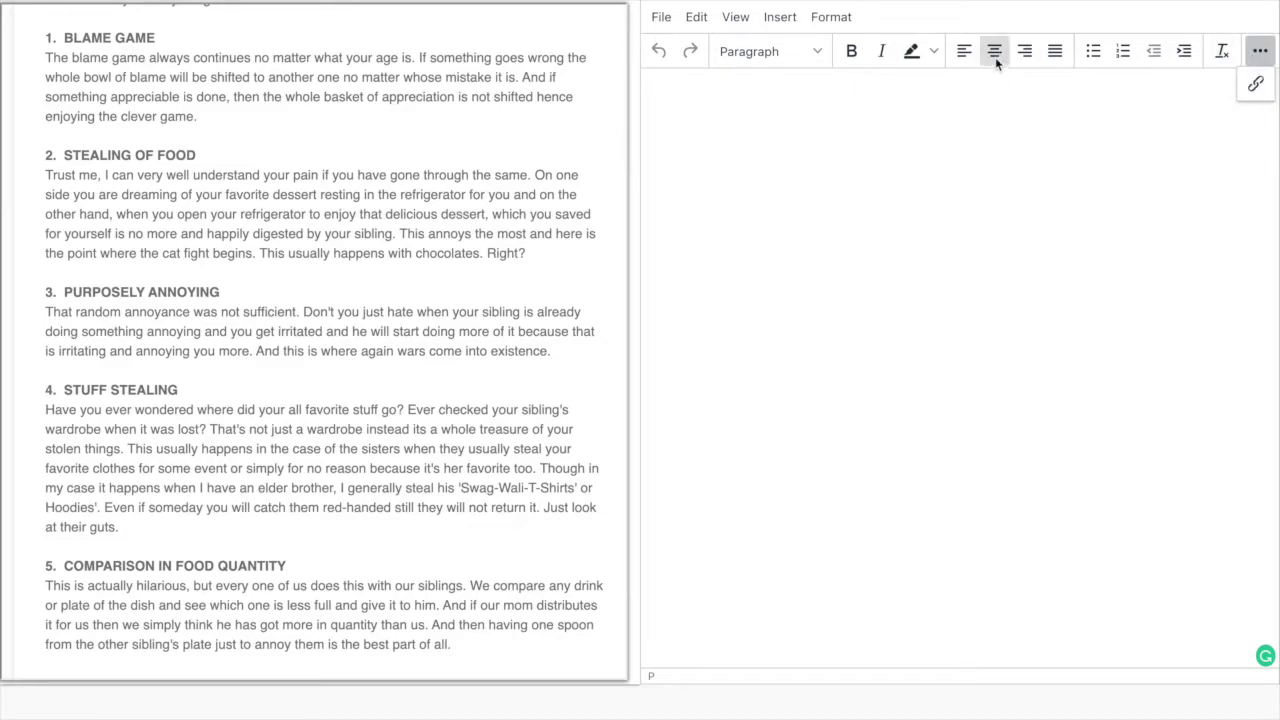
pyautogui.click(1093, 51)
pyautogui.write('P')
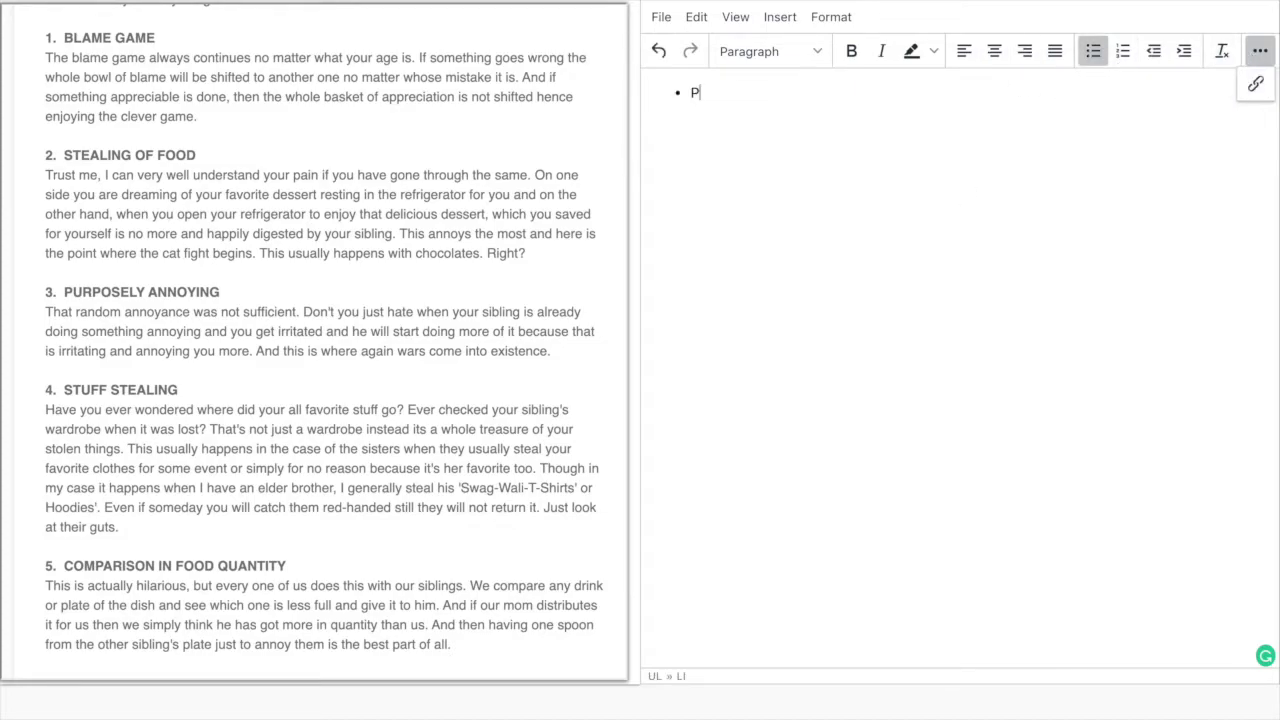
pyautogui.write('ositives: humorous tone, creative headelines')
pyautogui.press('BackSpace')
pyautogui.press('BackSpace')
pyautogui.write('nes')
pyautogui.press('Return')
# - Add the bullet "Generally uplifting messages and voice" and correct the last word of the first bullet to "headlines"
pyautogui.scroll(-3, 220, 551)
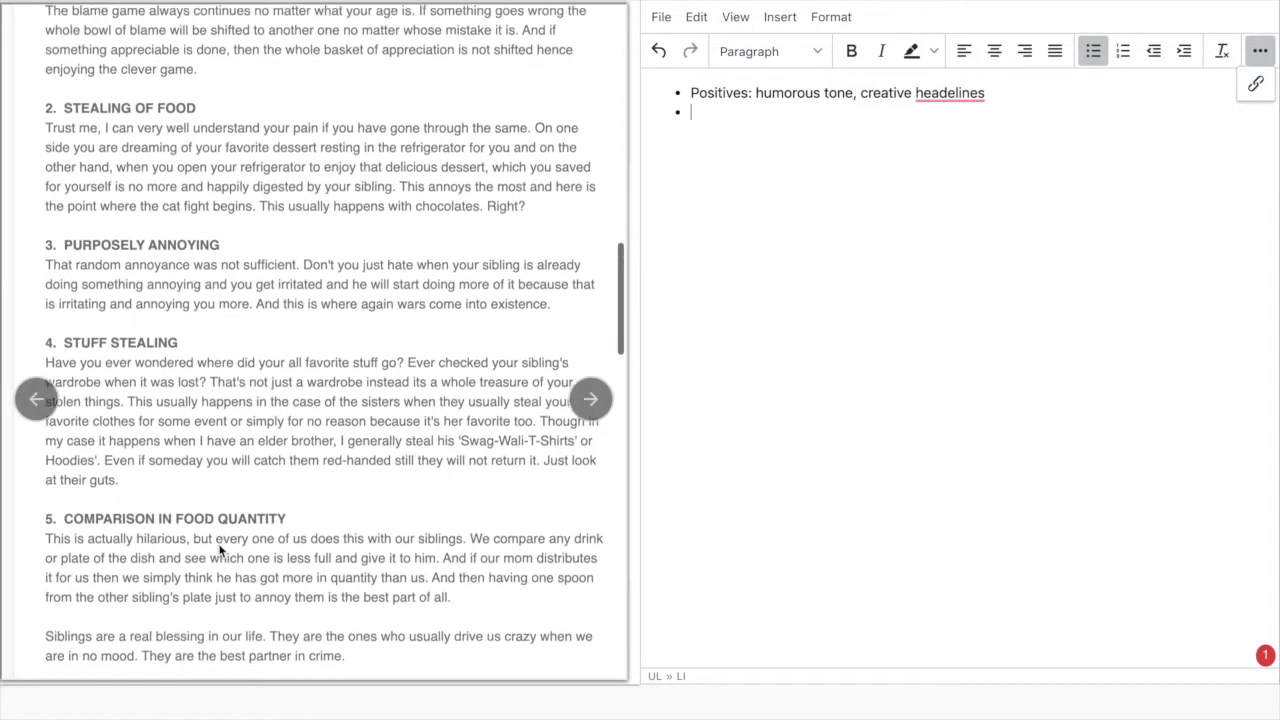
pyautogui.scroll(-3, 220, 551)
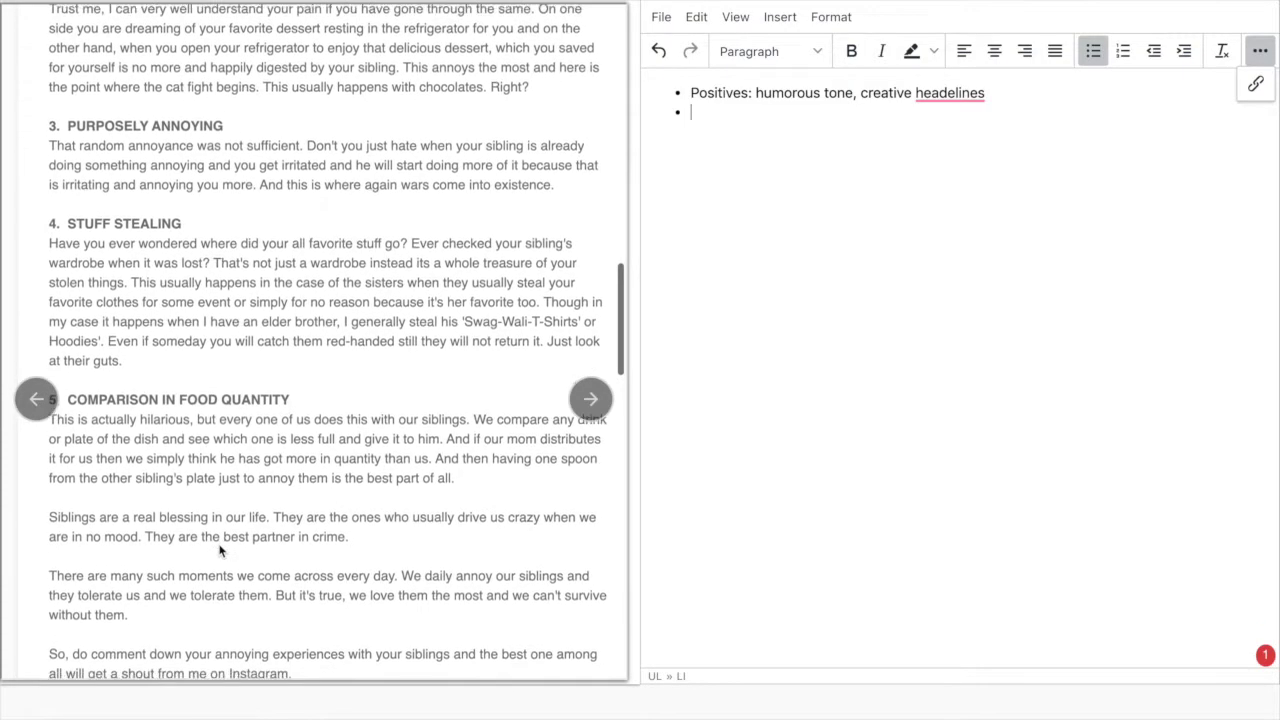
pyautogui.scroll(-2, 220, 551)
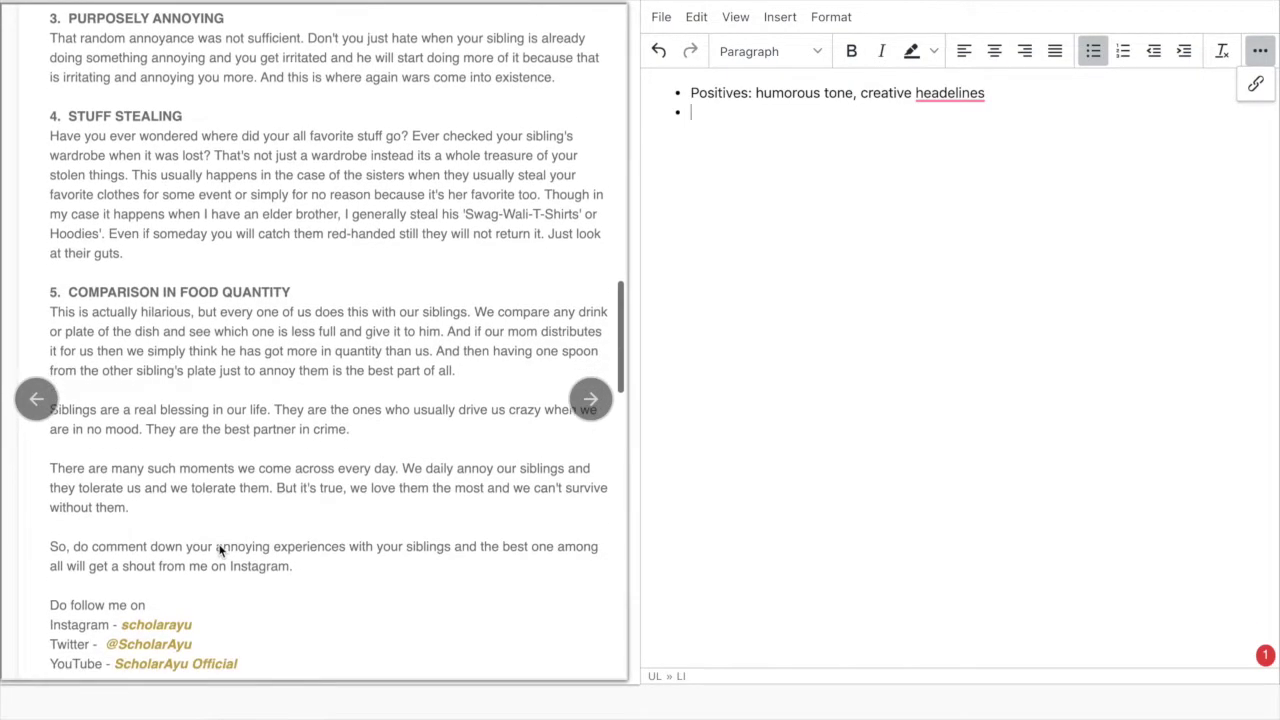
pyautogui.scroll(-2, 220, 551)
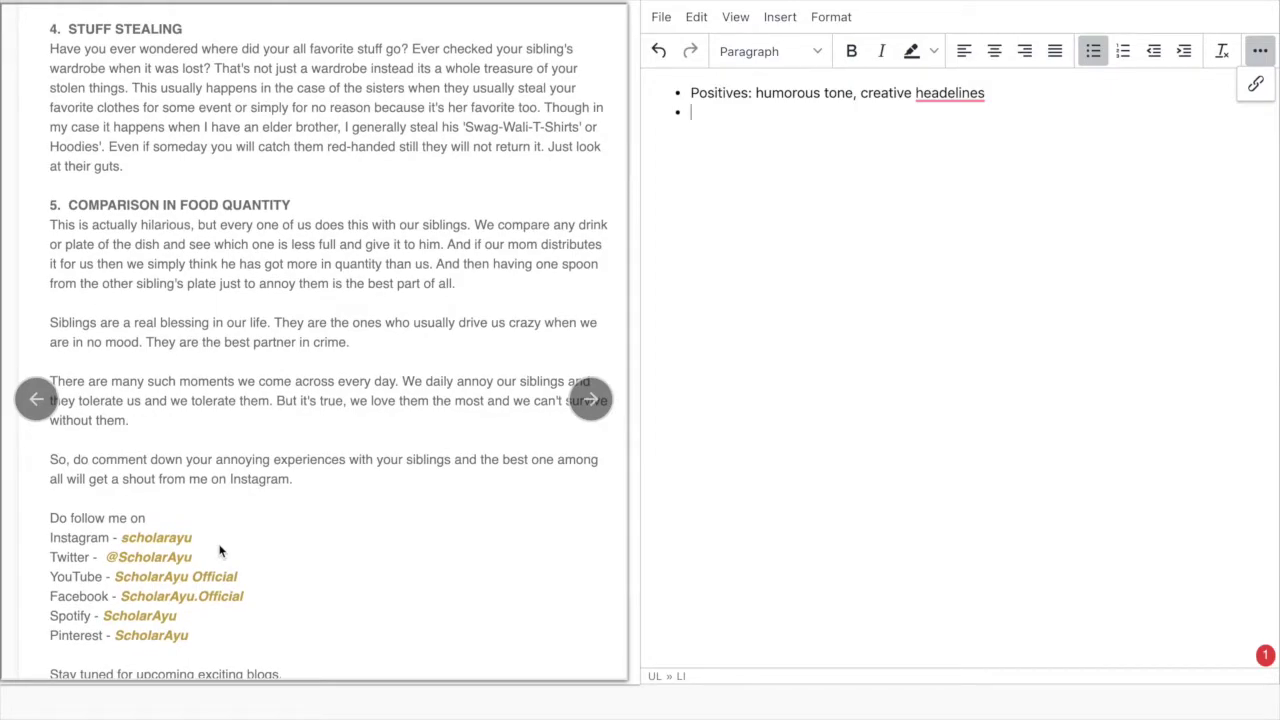
pyautogui.scroll(-1, 220, 551)
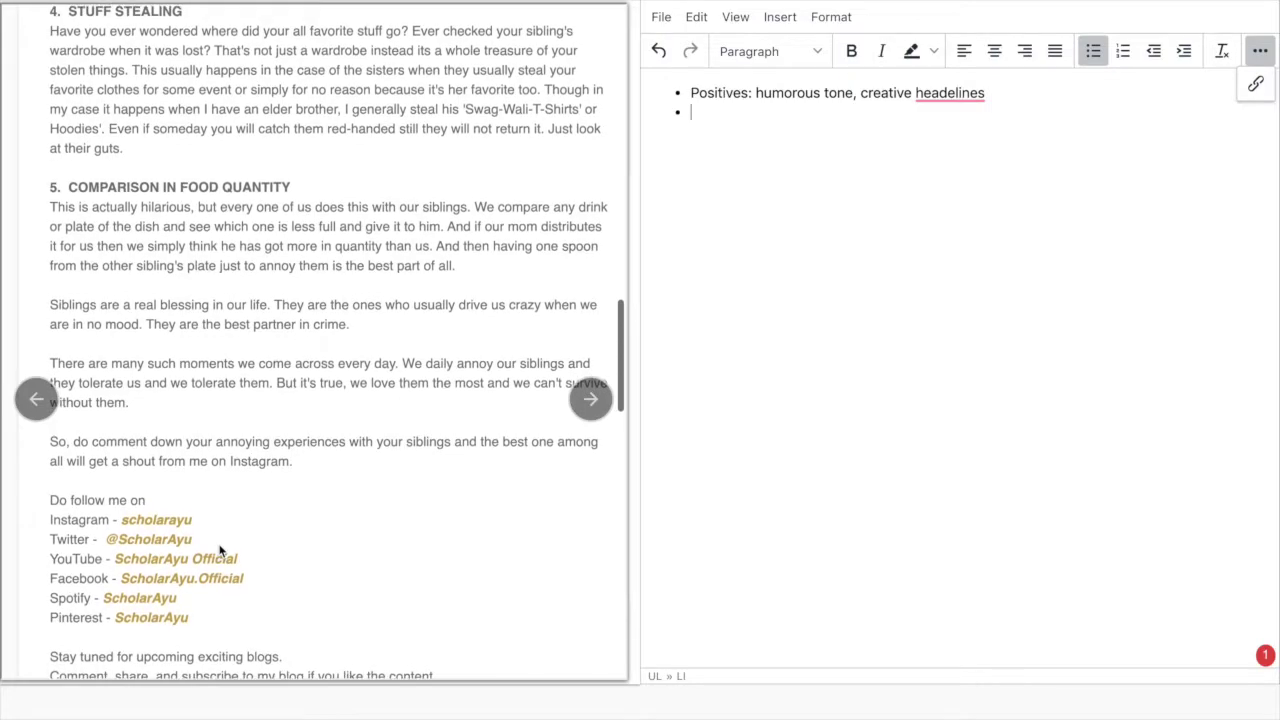
pyautogui.write('Generally upli')
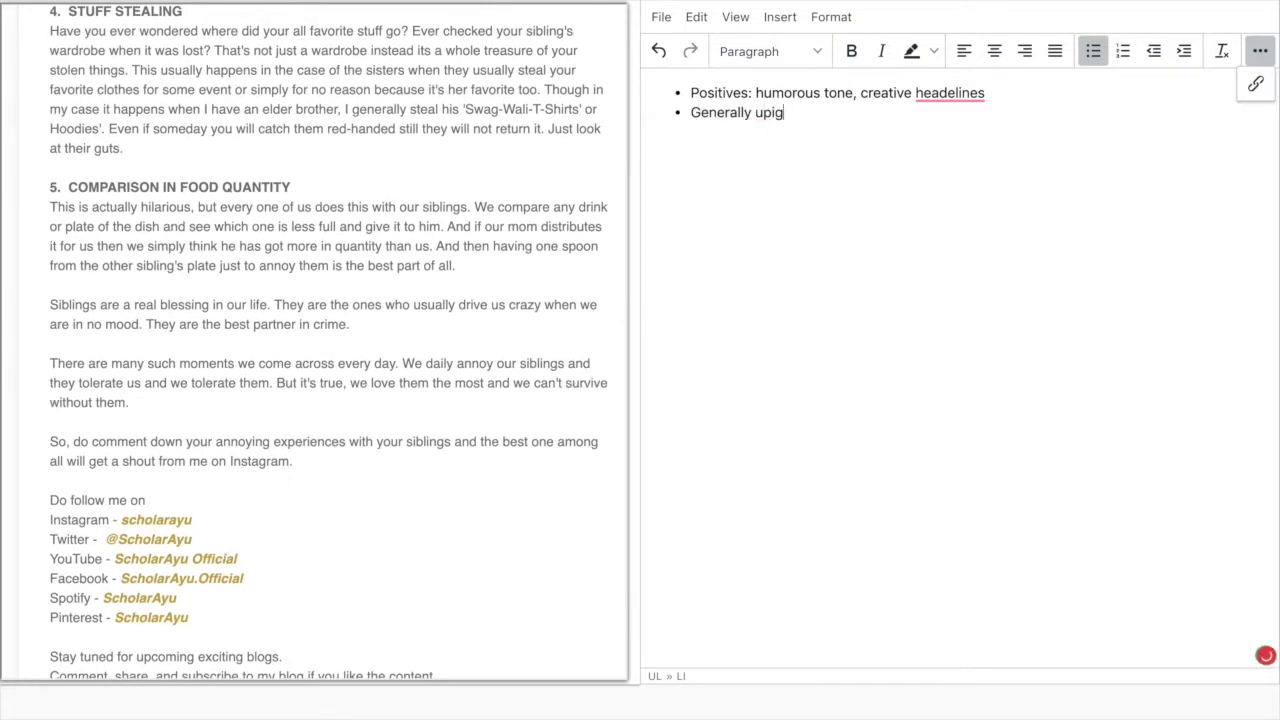
pyautogui.write('fting messages and voice')
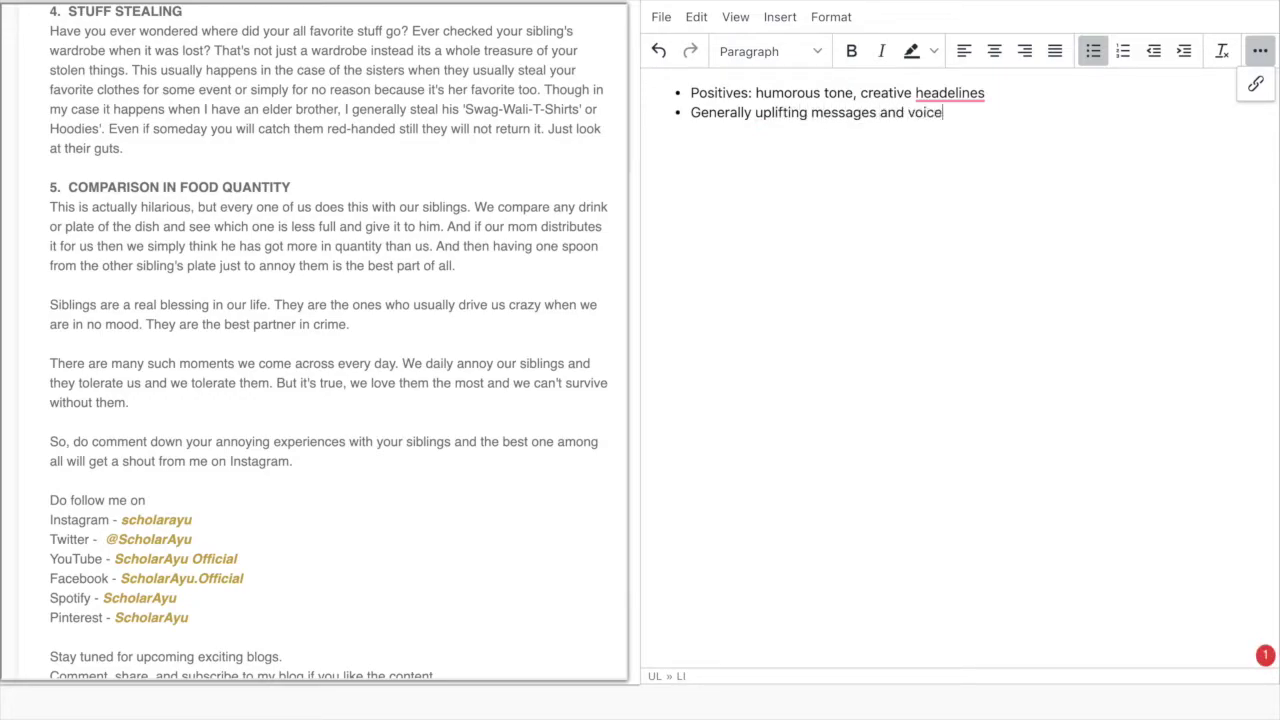
pyautogui.click(949, 92)
pyautogui.press('BackSpace')
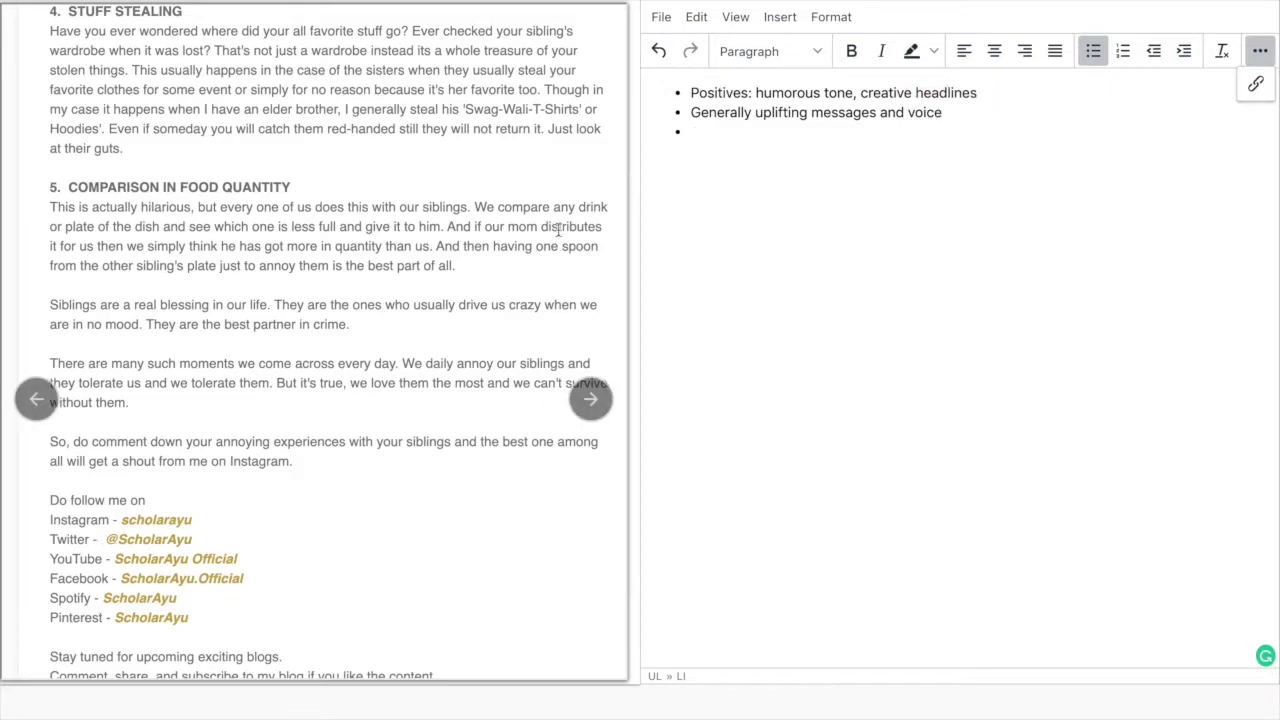
# - Add the bullet "Love the attention to detail in Scholara's personal life and how it feeds into writing" and end the list
pyautogui.scroll(-5, 557, 231)
pyautogui.scroll(10, 558, 236)
pyautogui.scroll(3, 558, 236)
pyautogui.click(761, 137)
pyautogui.write('Loe the')
pyautogui.press('BackSpace')
pyautogui.press('BackSpace')
pyautogui.press('BackSpace')
pyautogui.press('BackSpace')
pyautogui.press('BackSpace')
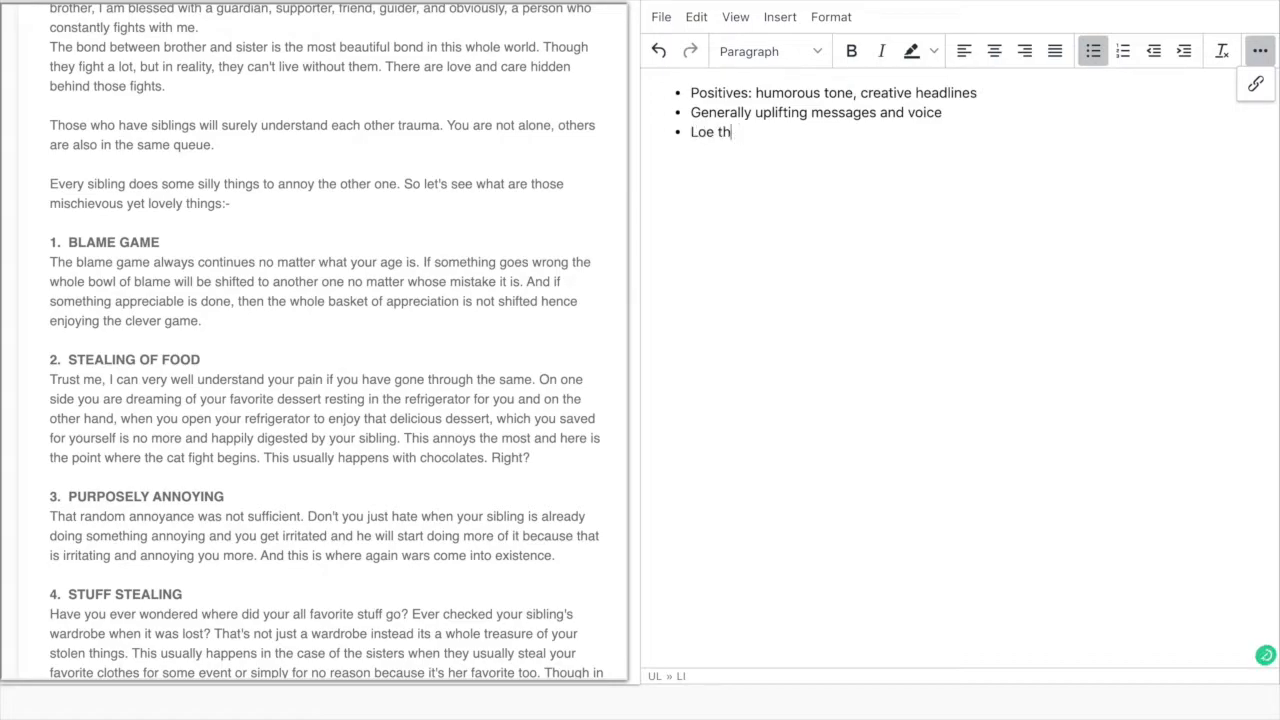
pyautogui.write('ve ta')
pyautogui.write('e attention to detail in')
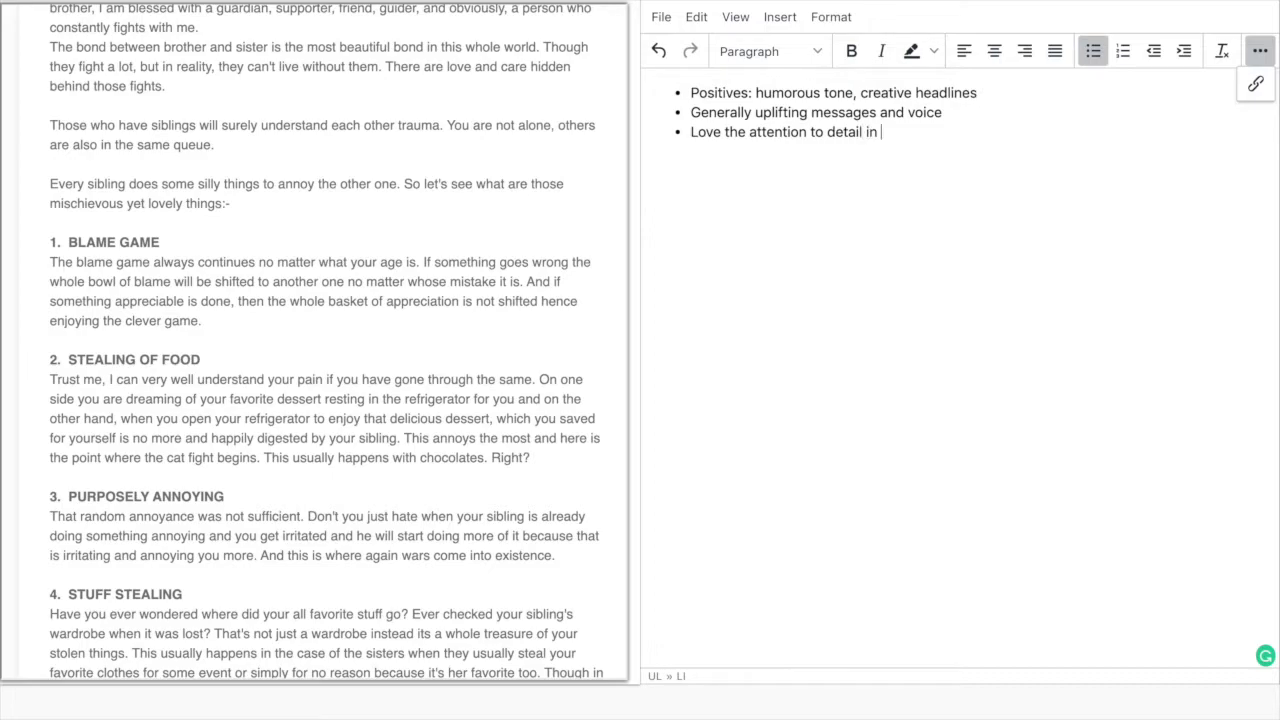
pyautogui.write(" Scholara's personal life ")
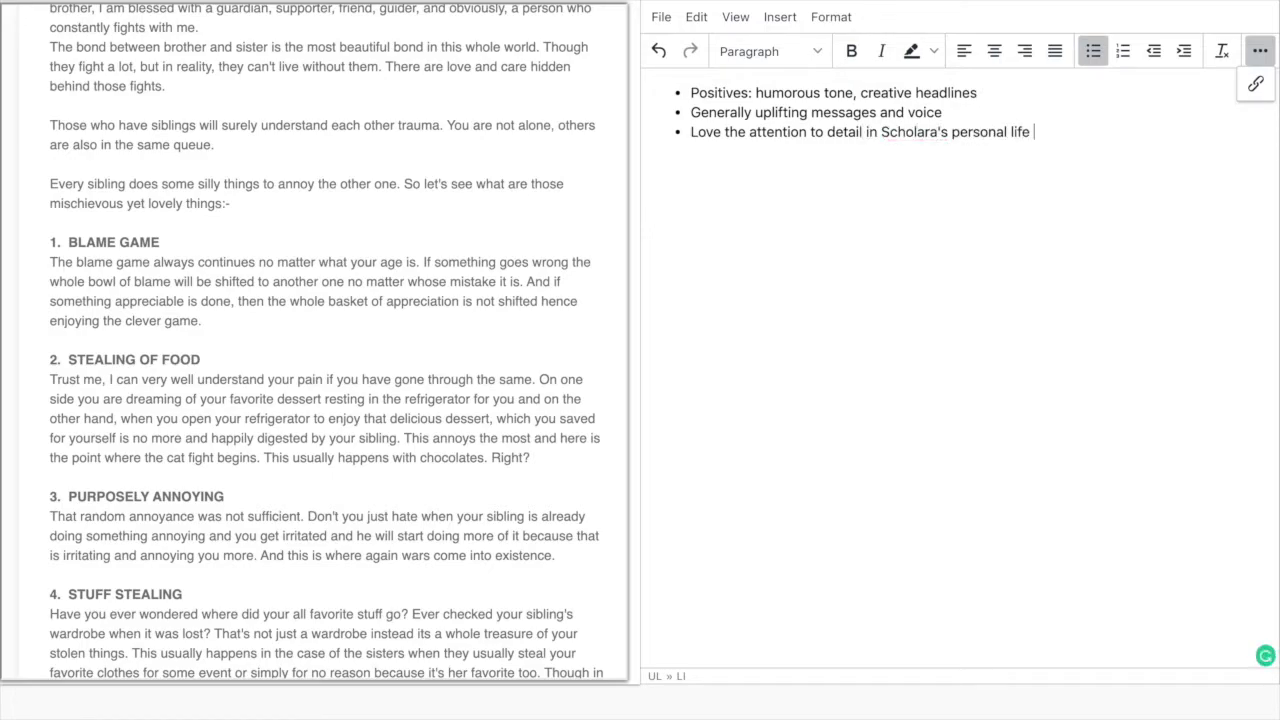
pyautogui.write('and how it feeds into writing')
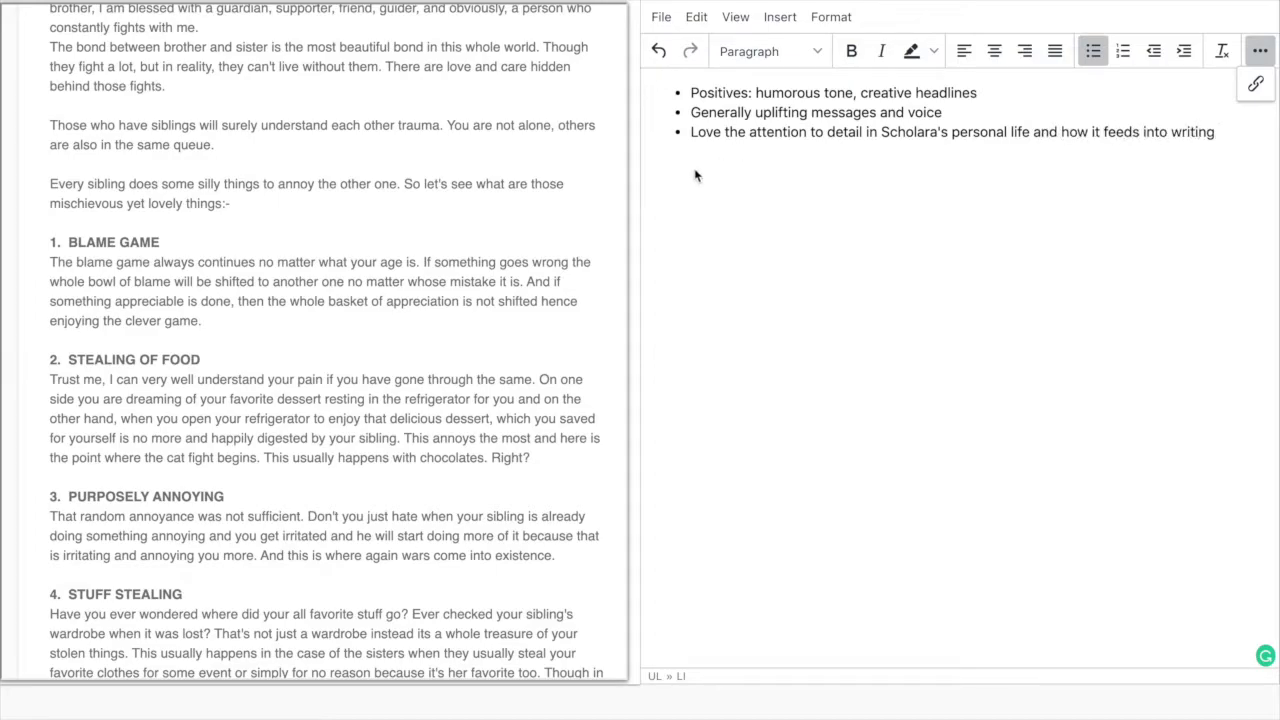
pyautogui.press('Return')
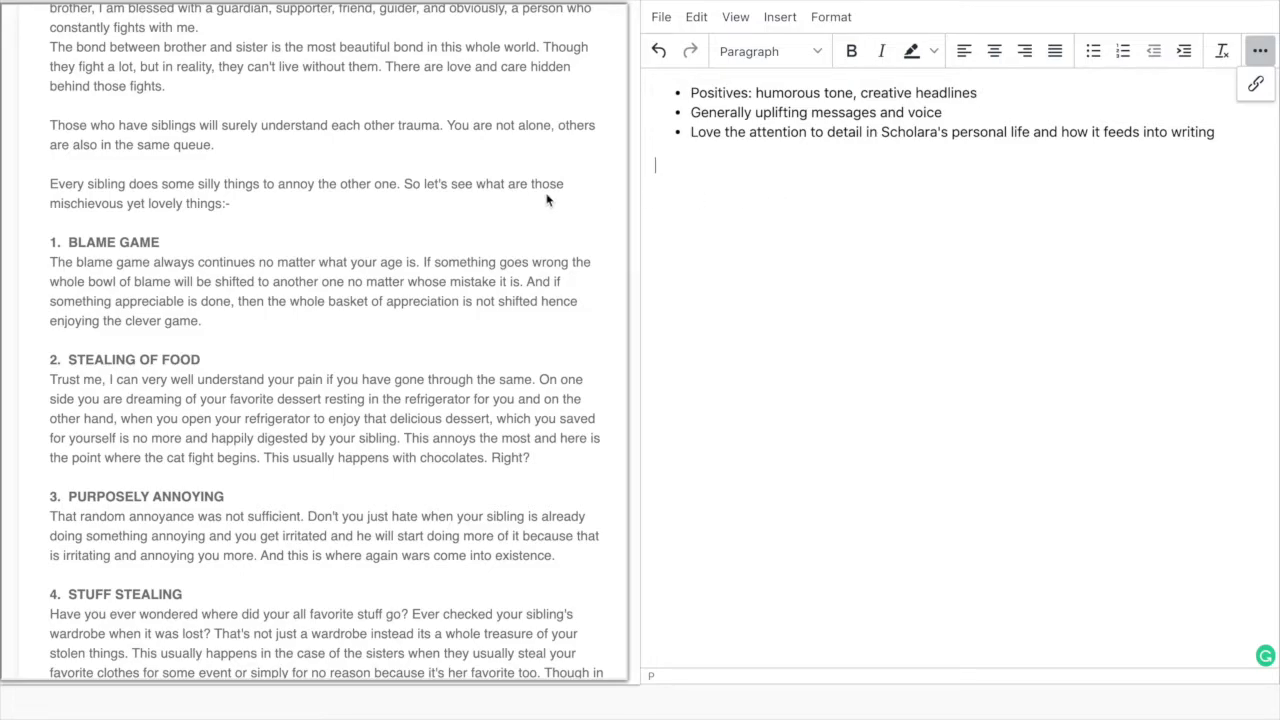
# - Show the healthy nutrition article from Laura's Books and Blogs beside the note and add the bold heading "Laura's Blogs" below the list
pyautogui.click(590, 399)
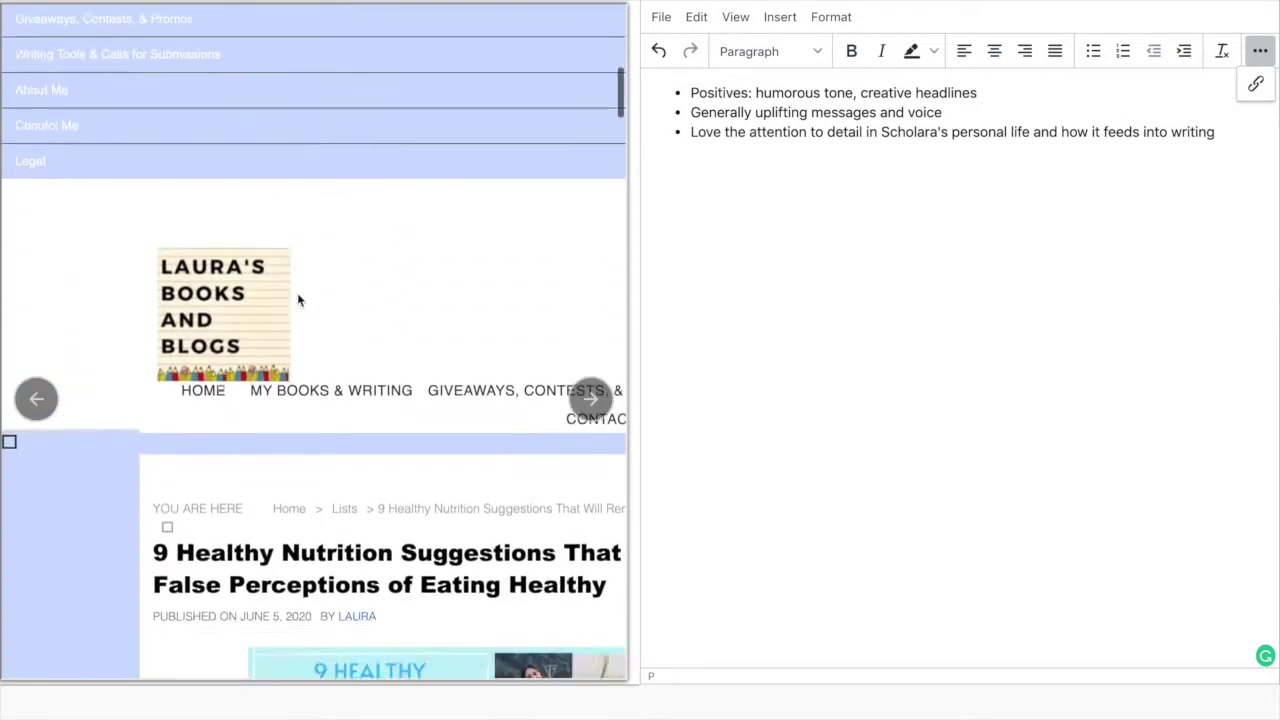
pyautogui.scroll(-6, 297, 297)
pyautogui.scroll(2, 297, 293)
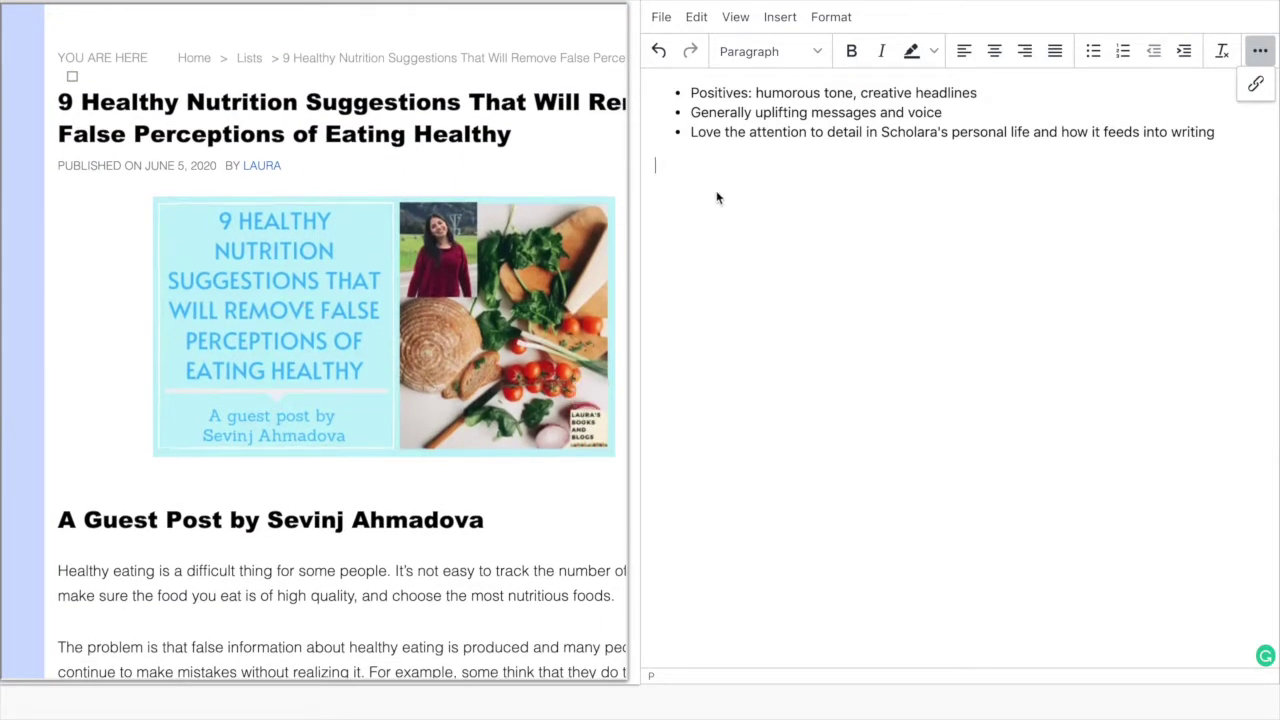
pyautogui.write("aura's Blogs")
pyautogui.moveTo(748, 166); pyautogui.dragTo(634, 171)
pyautogui.hotkey('ctrl', 'b')
pyautogui.click(800, 206)
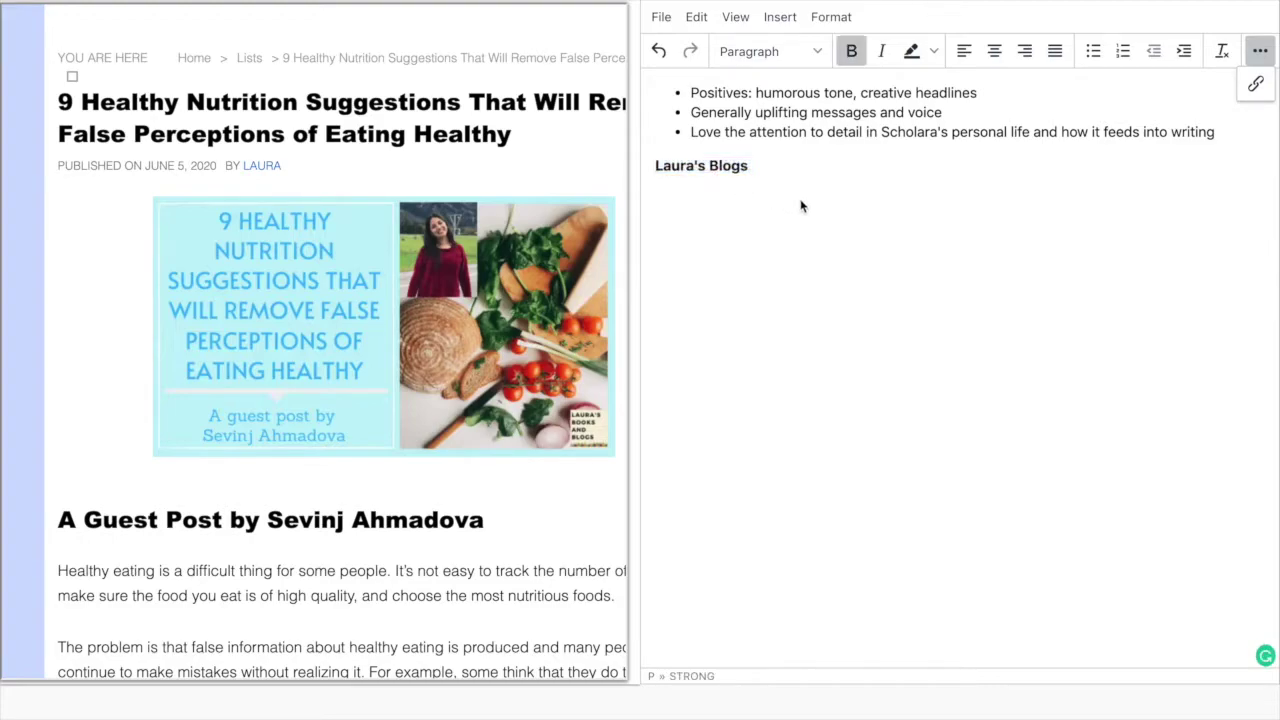
# - Start a bulleted list under the "Laura's Blogs" heading with a bullet reading "Note: Guest Post by" and the guest author's full name
pyautogui.click(656, 198)
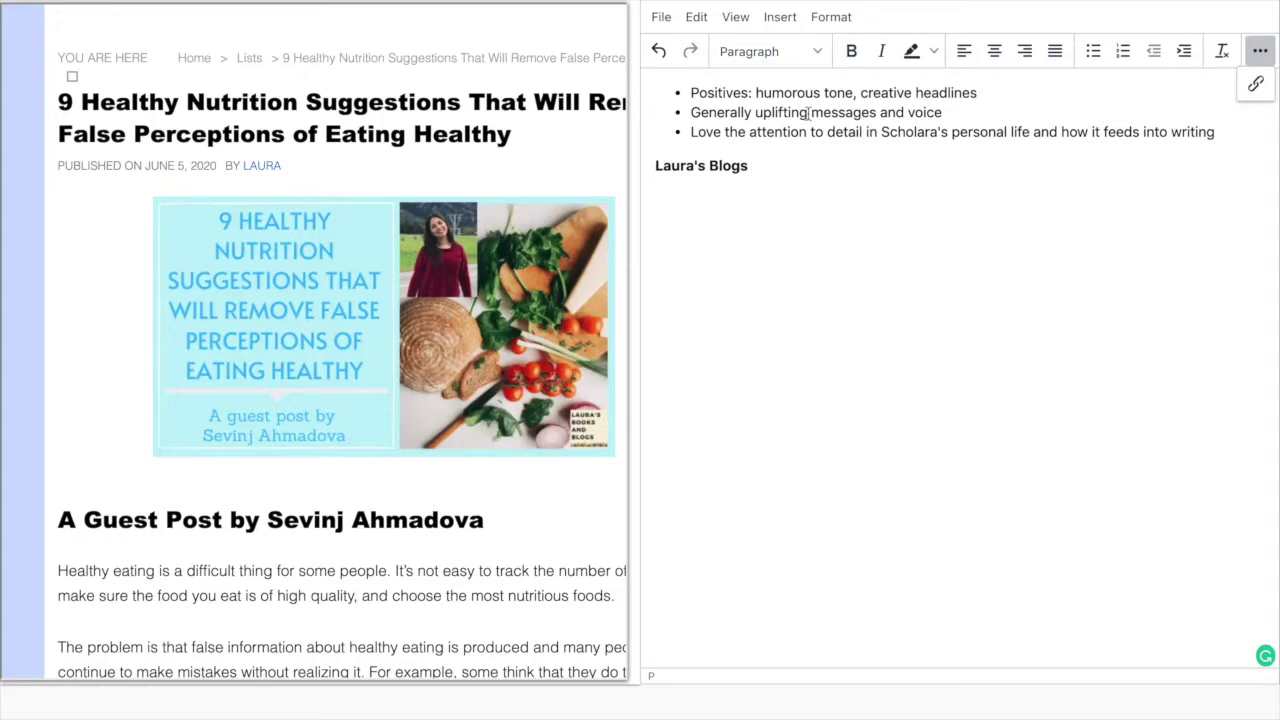
pyautogui.click(1093, 51)
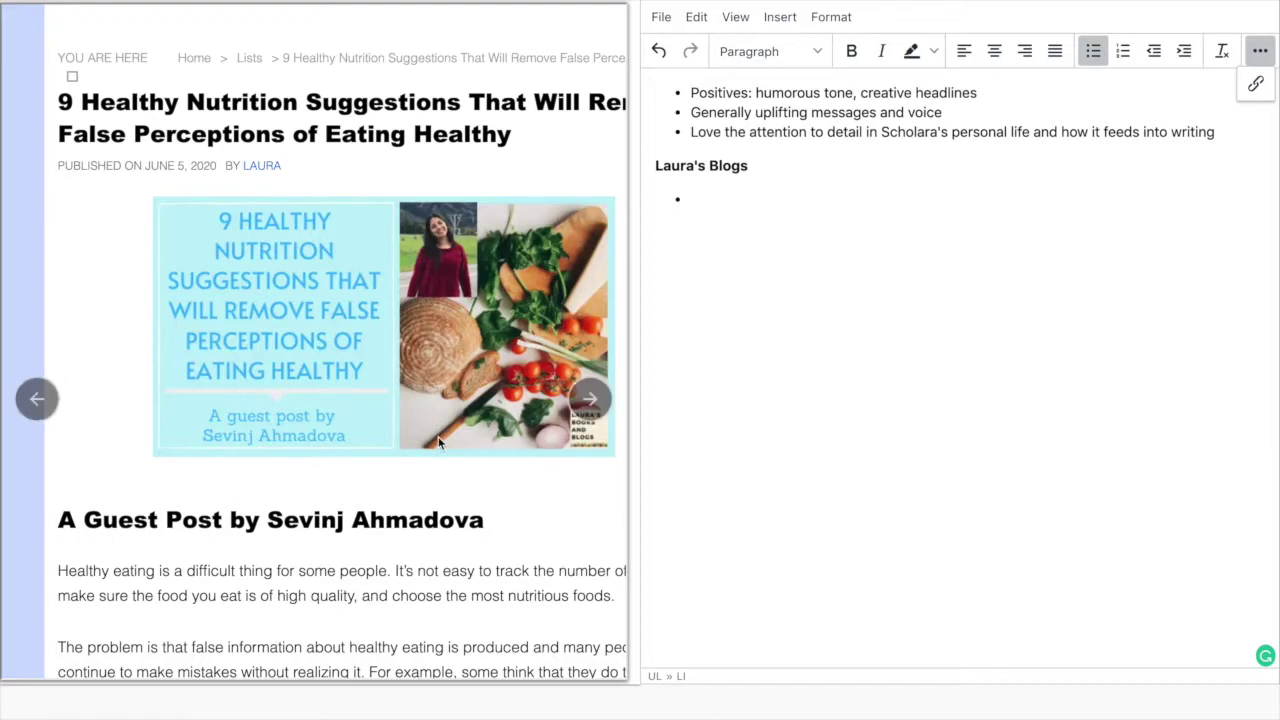
pyautogui.write('Note: Guest Post by Sev')
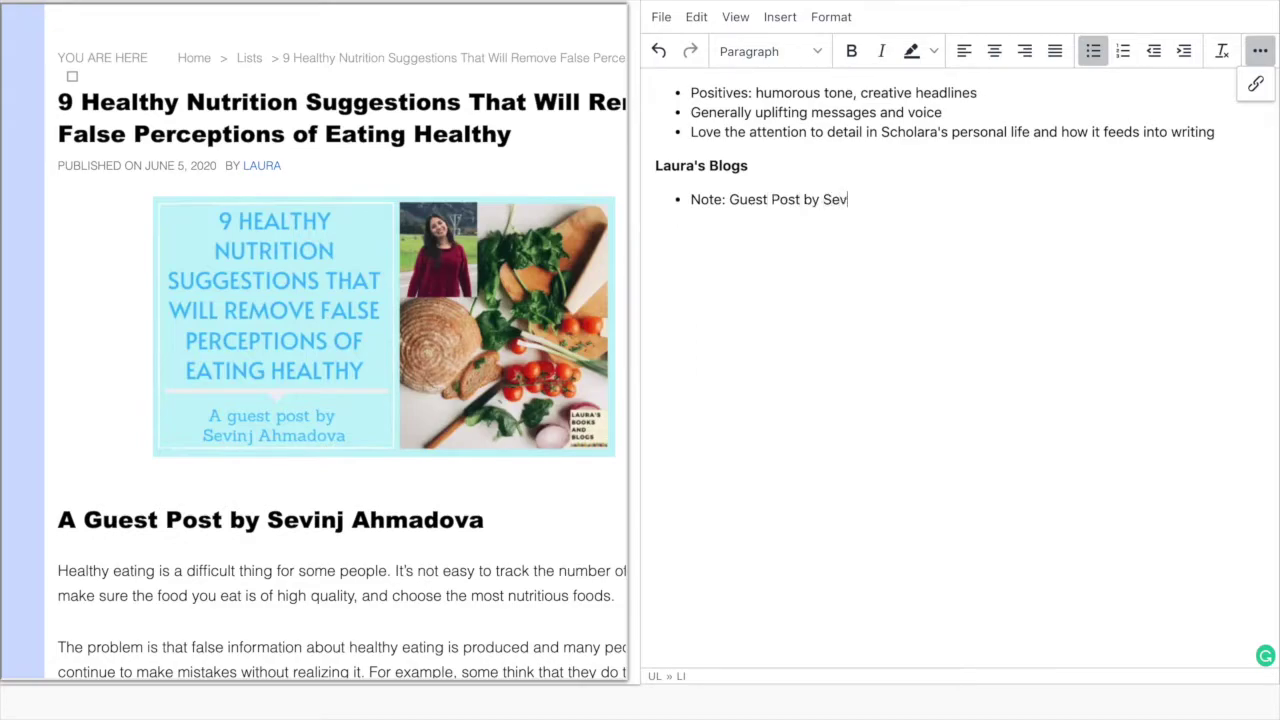
pyautogui.write('inj Ahmadova')
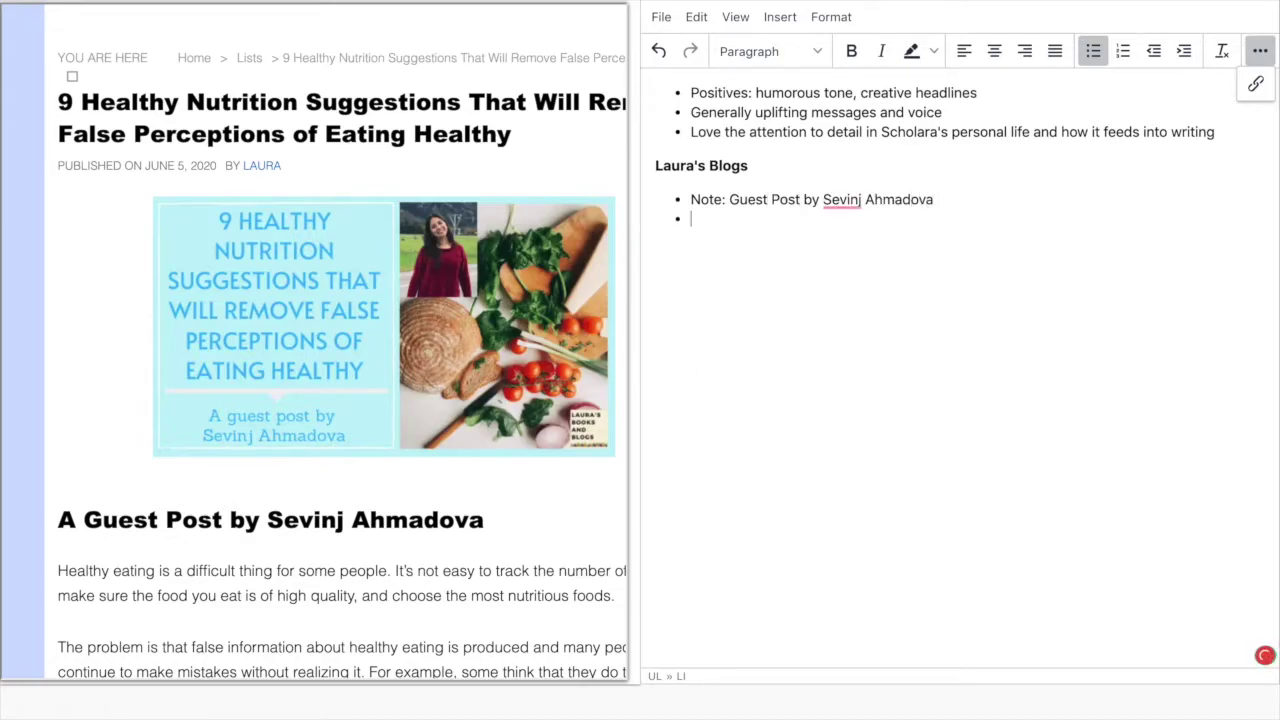
pyautogui.press('Return')
# - Quote the article passage from "For example, some think" to "all your body functions" in quotation marks as the second bullet
pyautogui.scroll(-5, 378, 481)
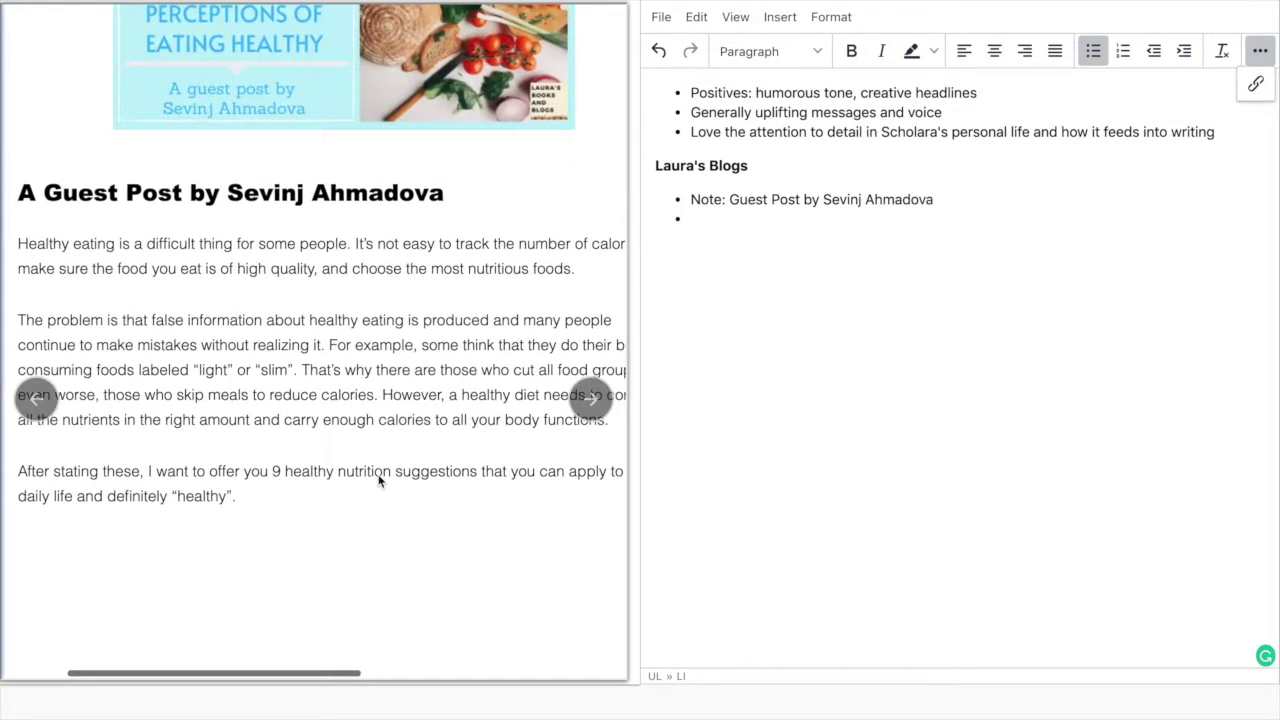
pyautogui.scroll(-1, 378, 481)
pyautogui.scroll(-1, 378, 481)
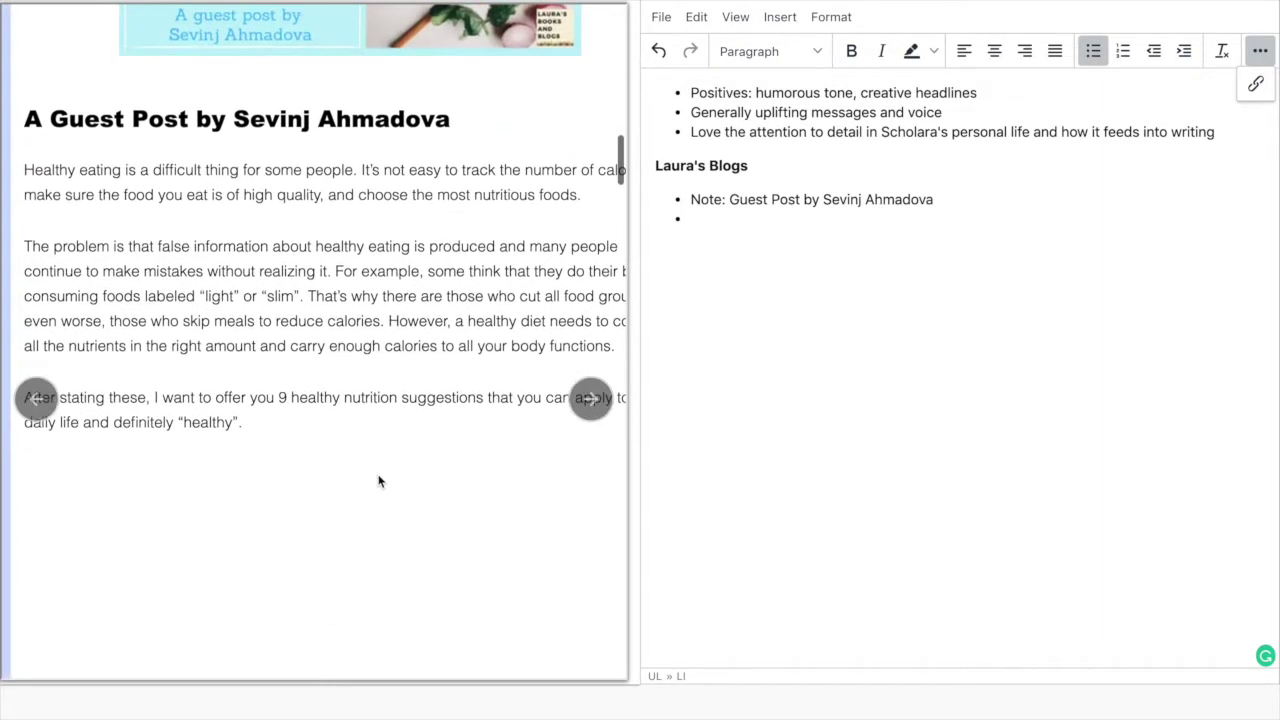
pyautogui.hscroll(2, 378, 481)
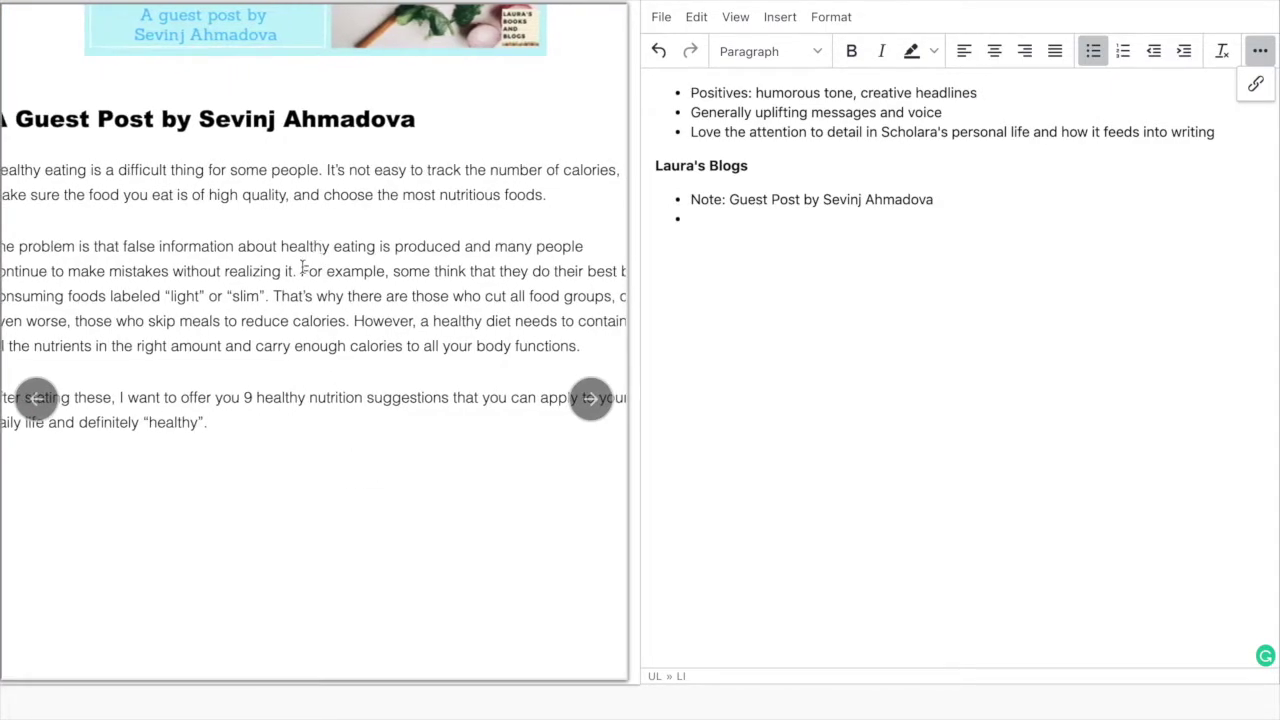
pyautogui.moveTo(302, 270); pyautogui.dragTo(320, 321)
pyautogui.hotkey('ctrl', 'c')
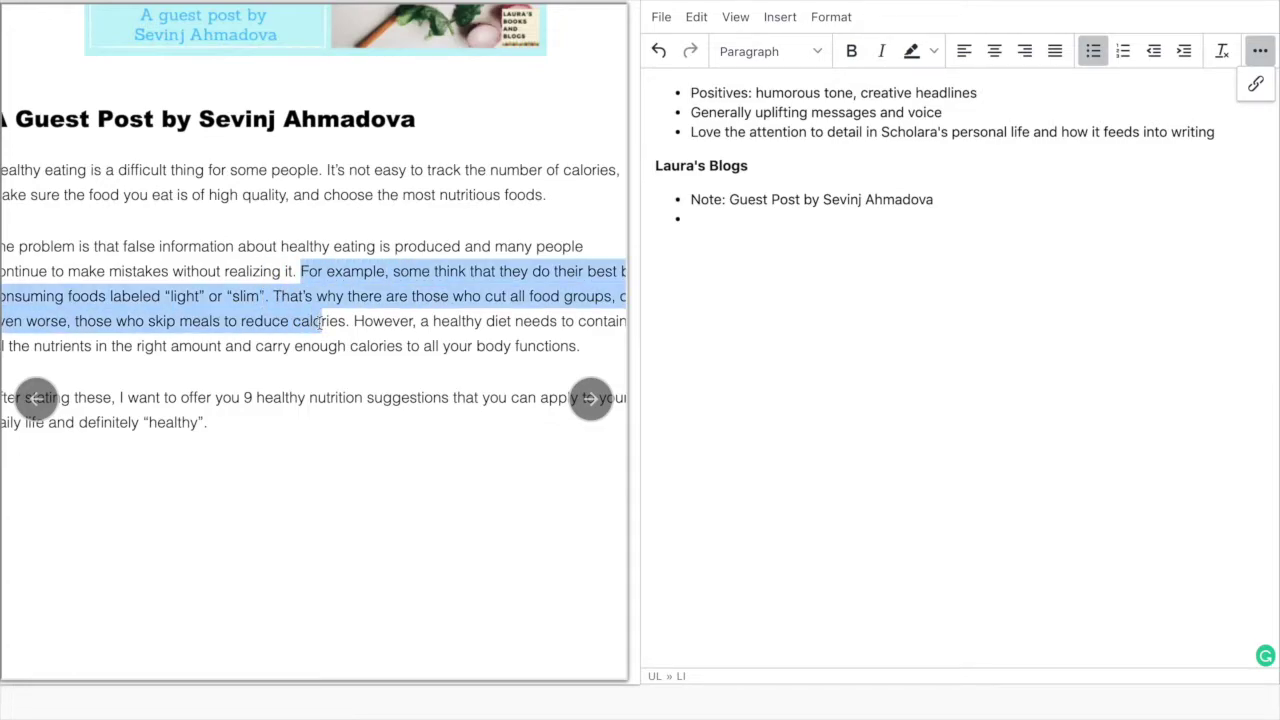
pyautogui.hscroll(1, 320, 321)
pyautogui.hscroll(-3, 320, 321)
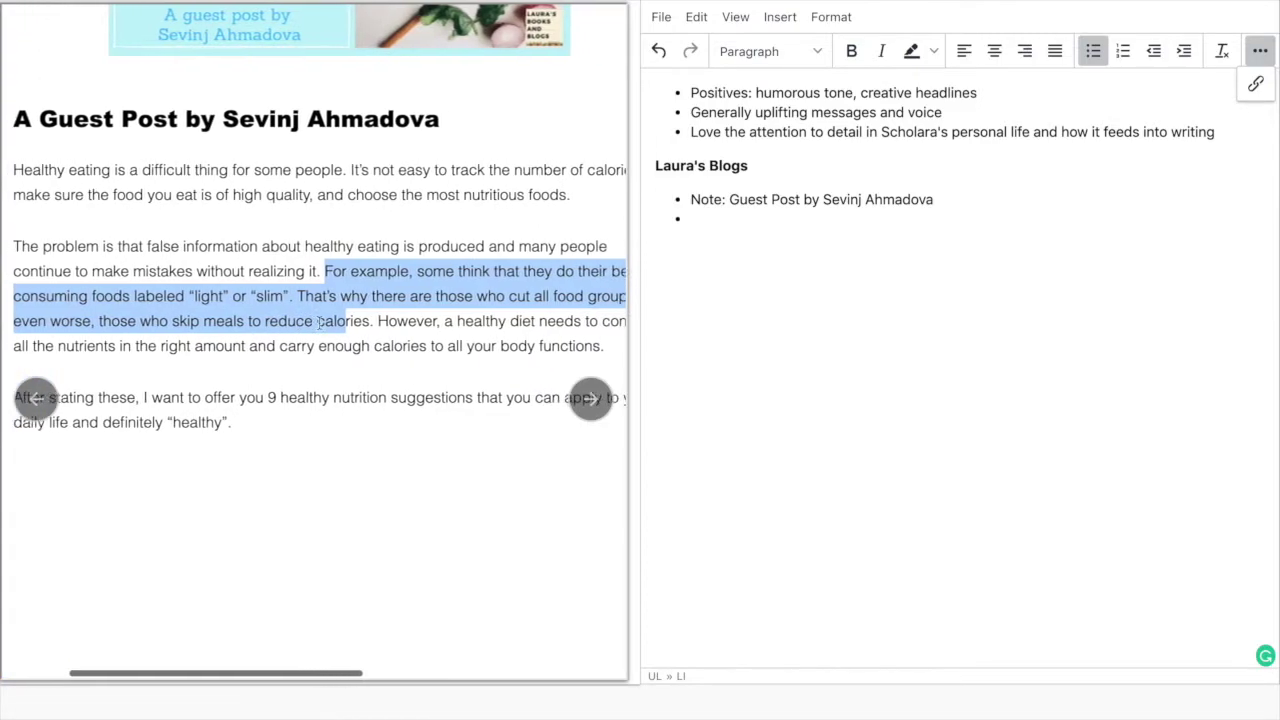
pyautogui.hscroll(3, 320, 321)
pyautogui.hscroll(-2, 320, 322)
pyautogui.hscroll(-1, 320, 321)
pyautogui.hscroll(1, 320, 321)
pyautogui.scroll(-1, 319, 322)
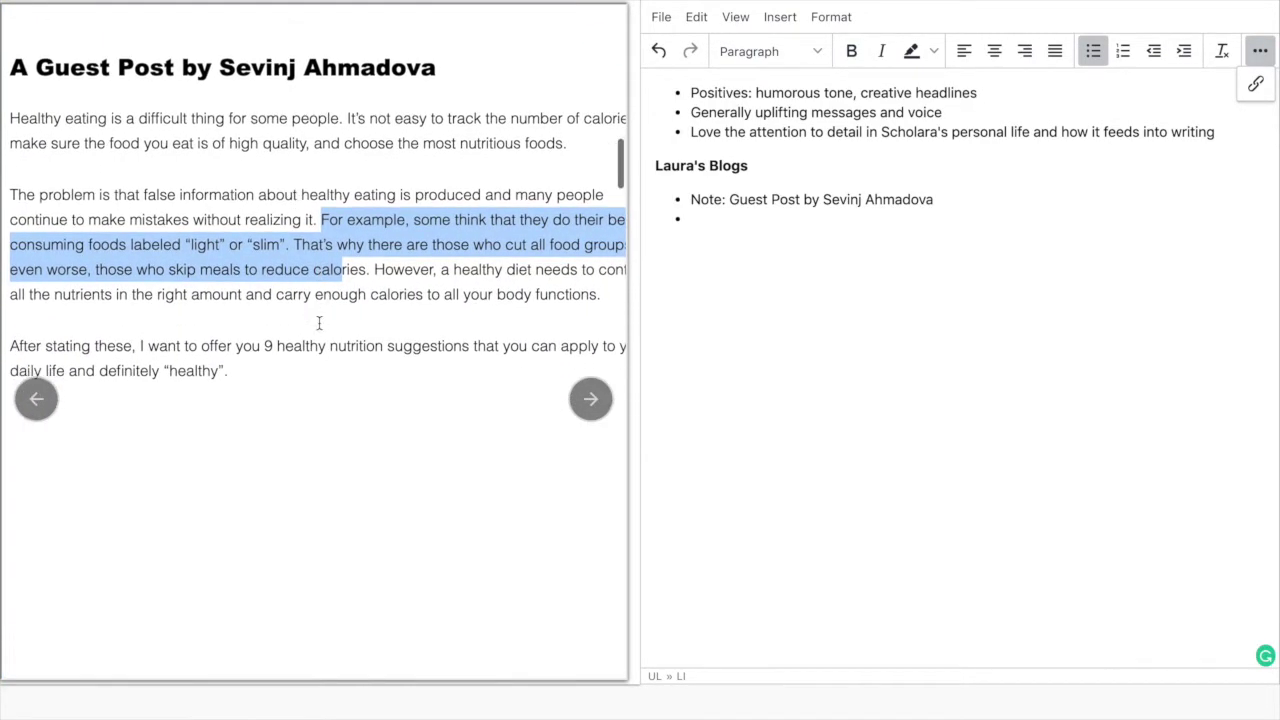
pyautogui.moveTo(599, 294); pyautogui.dragTo(319, 218)
pyautogui.click(748, 220)
pyautogui.write('"')
pyautogui.hotkey('ctrl', 'v')
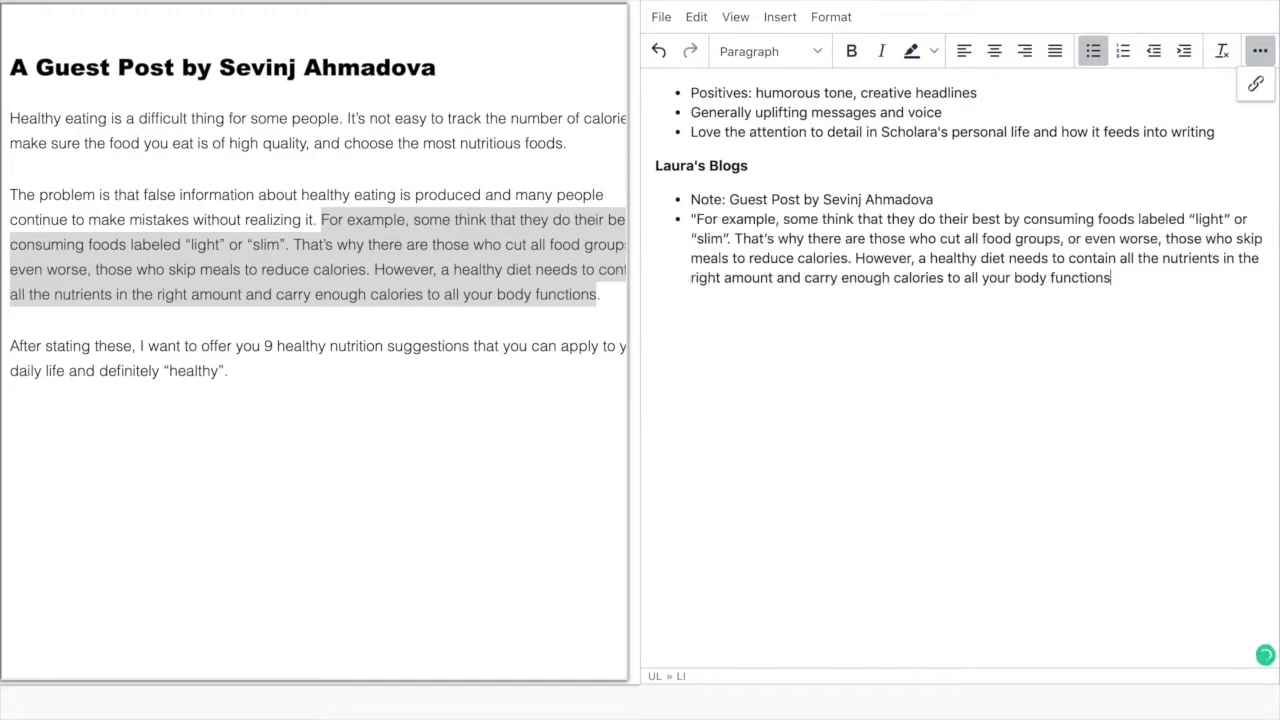
pyautogui.write('"')
# - Try turning the whole quoted passage into a smart link to "Laura's Blogs - Nutrition", and undo it
pyautogui.moveTo(1121, 283); pyautogui.dragTo(697, 220)
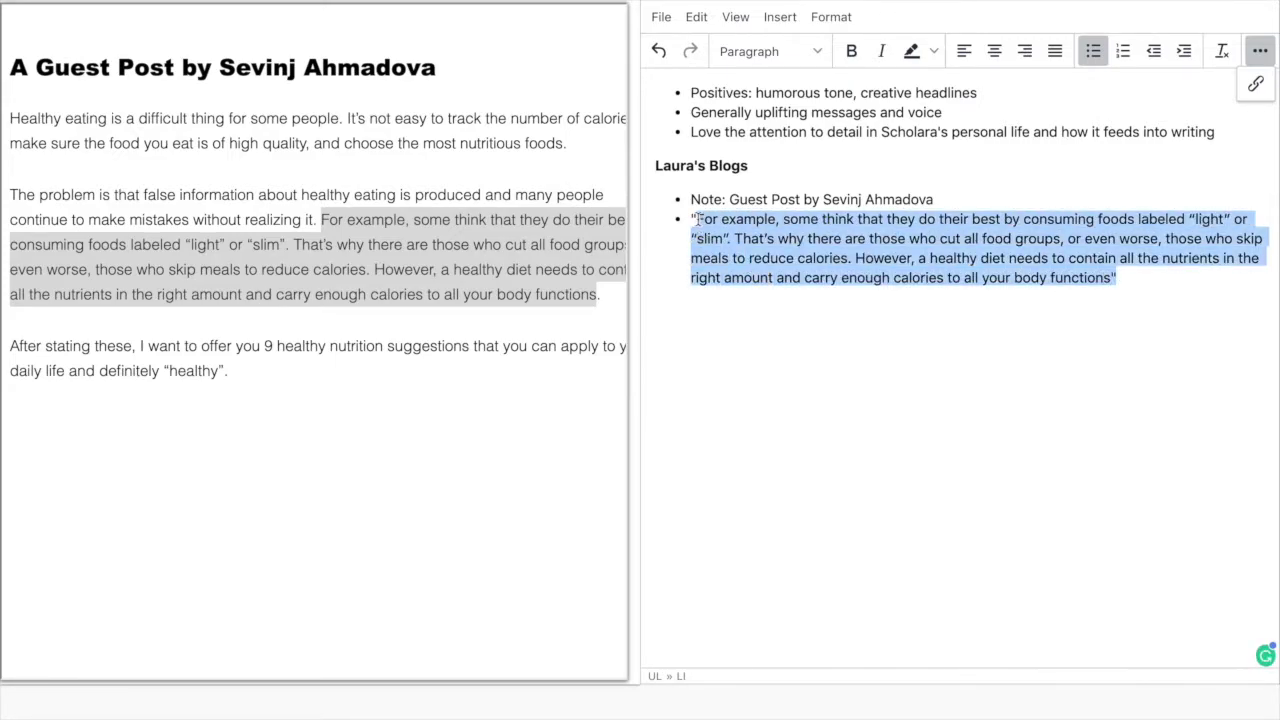
pyautogui.click(1256, 84)
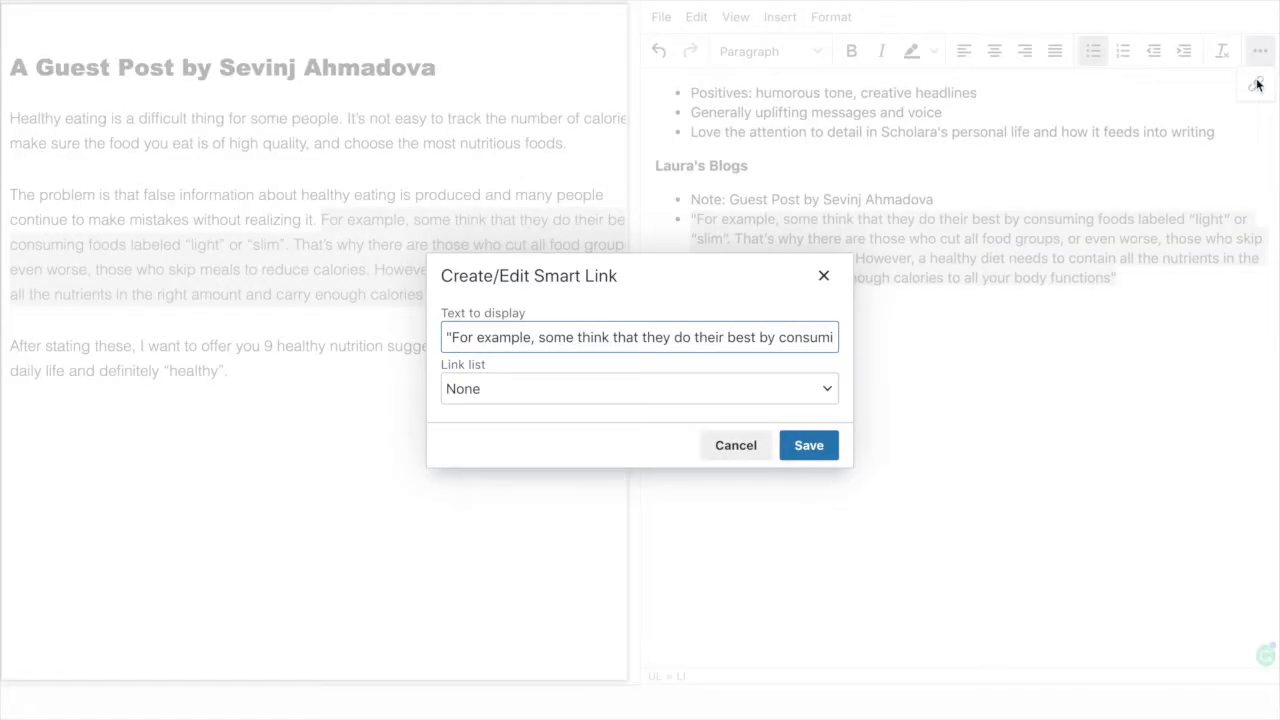
pyautogui.click(611, 391)
pyautogui.click(528, 427)
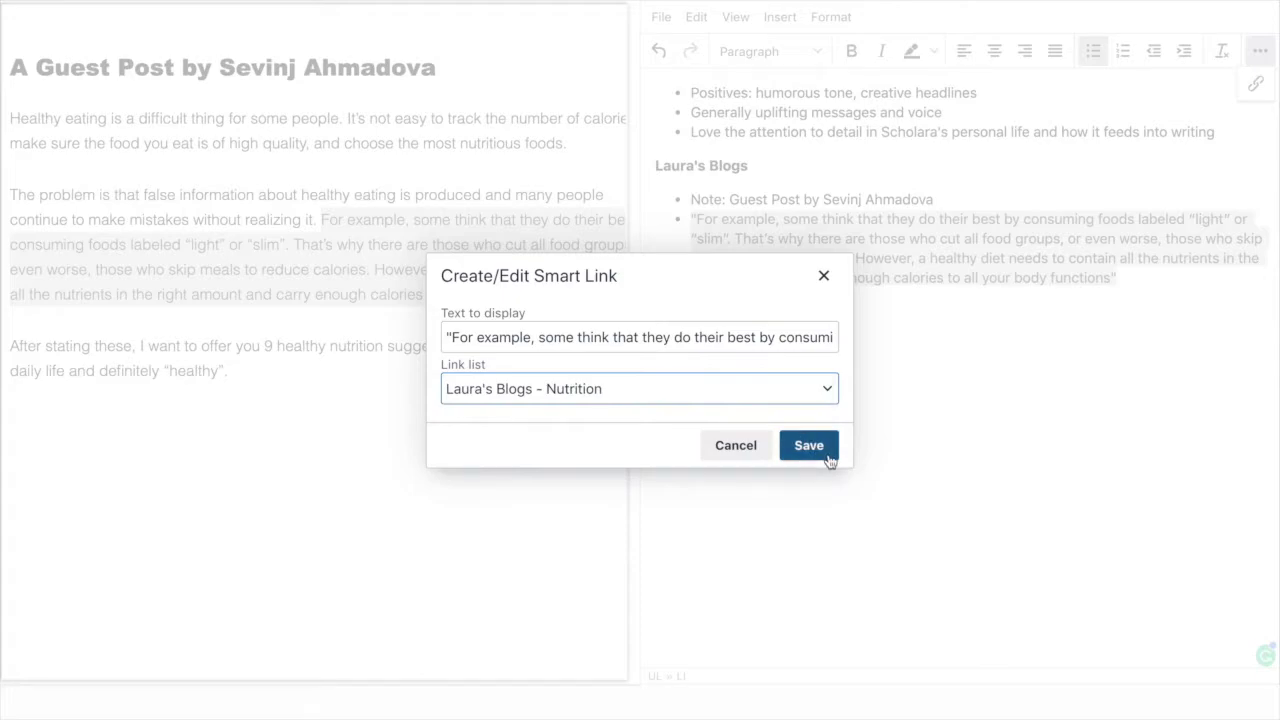
pyautogui.click(825, 448)
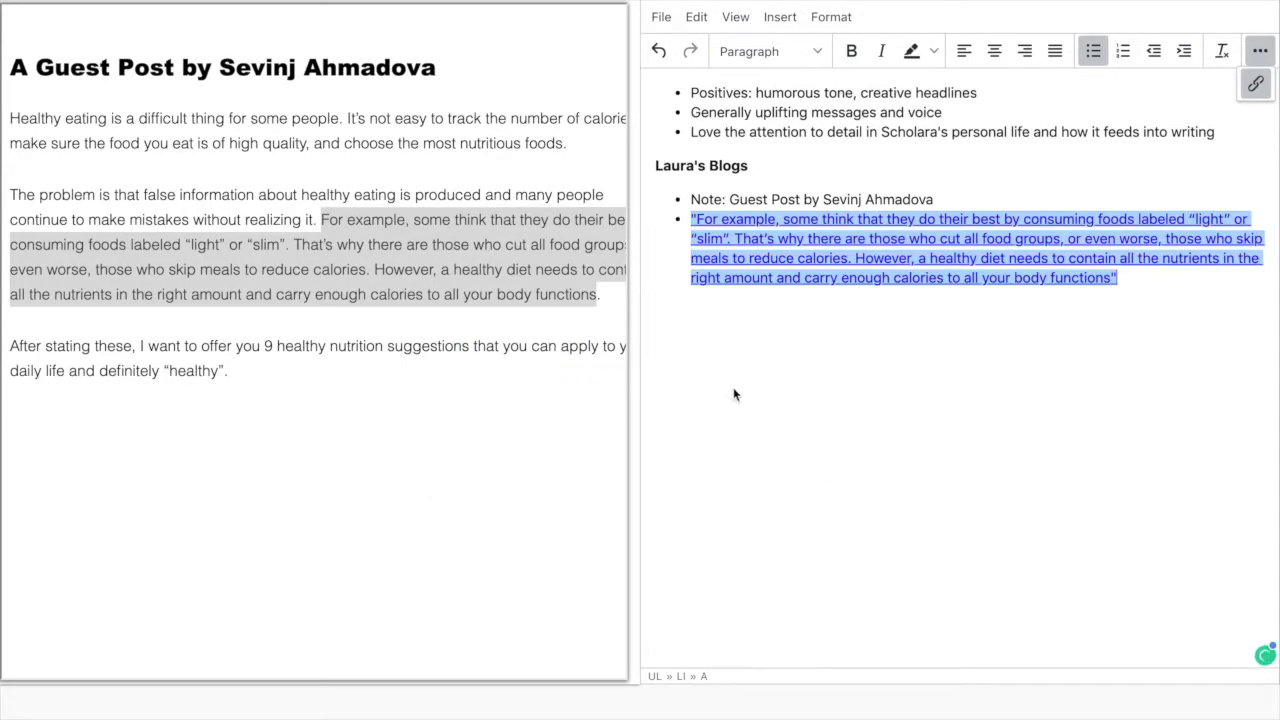
pyautogui.hotkey('ctrl', 'z')
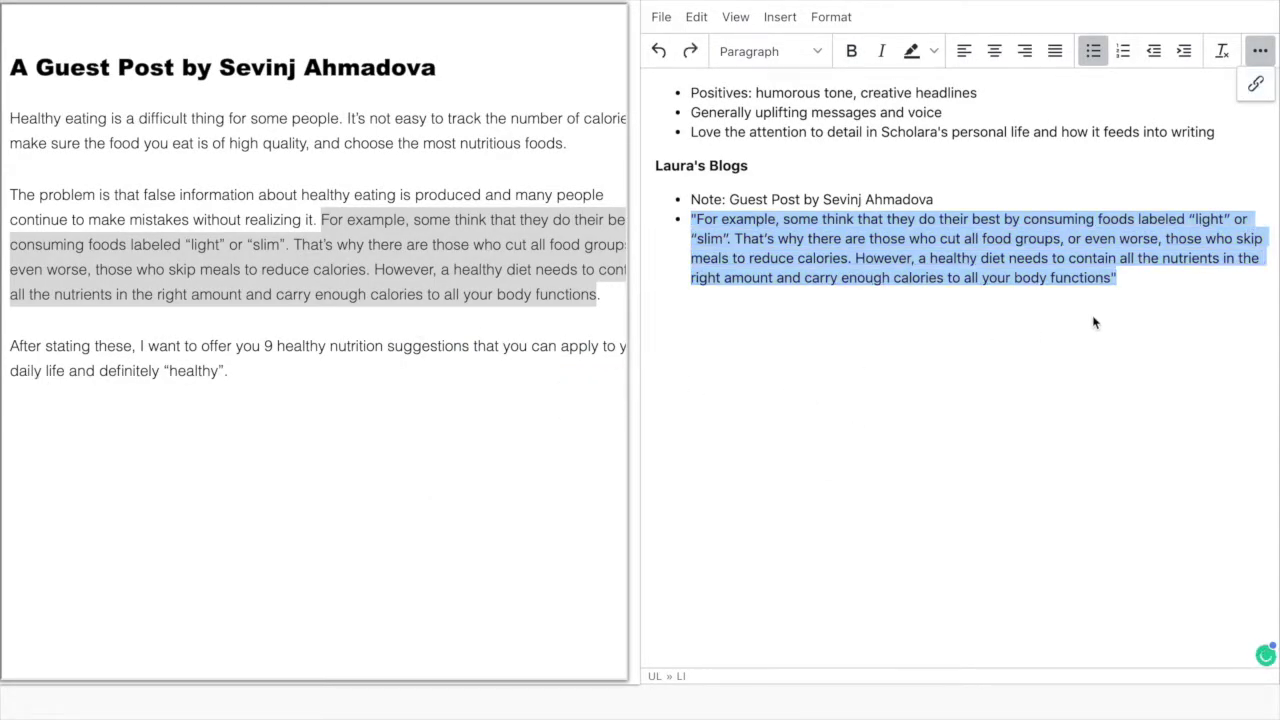
# - Append "- Link" to the quoted passage and turn the word "Link" into a smart link to "Laura's Blogs - Nutrition"
pyautogui.click(1166, 293)
pyautogui.write('=')
pyautogui.press('BackSpace')
pyautogui.write('- Link')
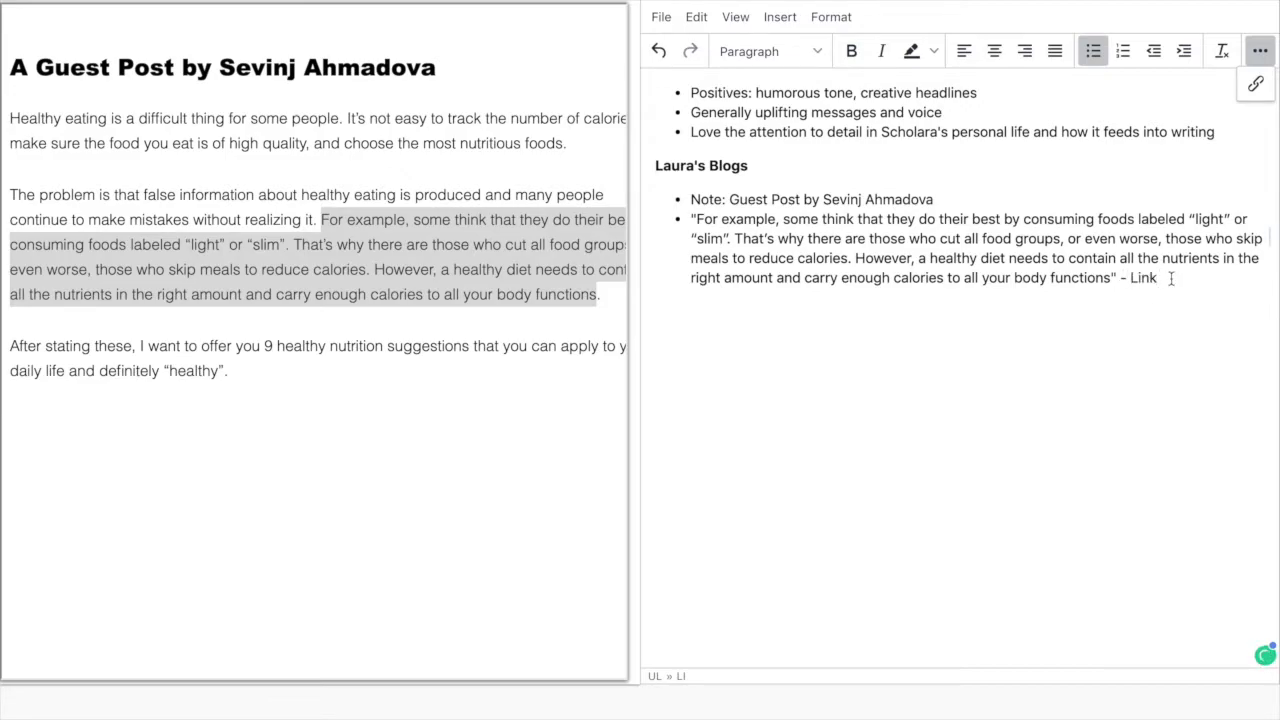
pyautogui.moveTo(1171, 279); pyautogui.dragTo(1128, 279)
pyautogui.click(1256, 84)
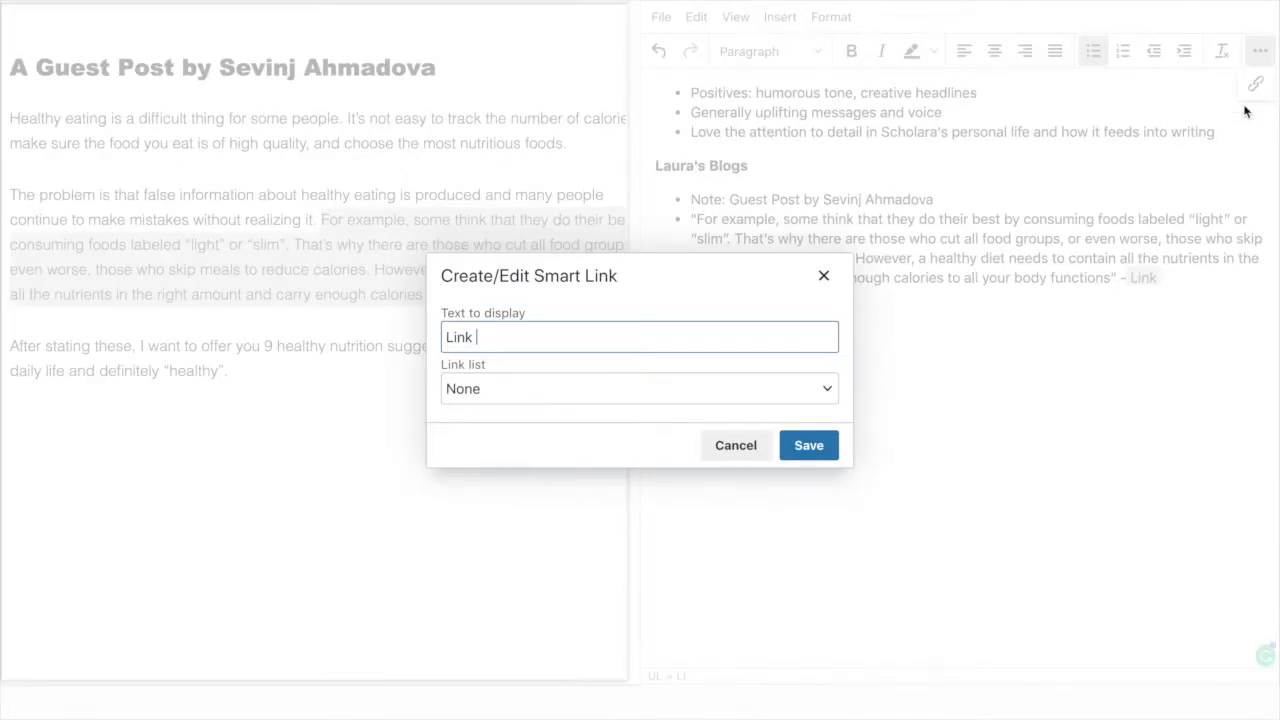
pyautogui.click(684, 392)
pyautogui.click(617, 423)
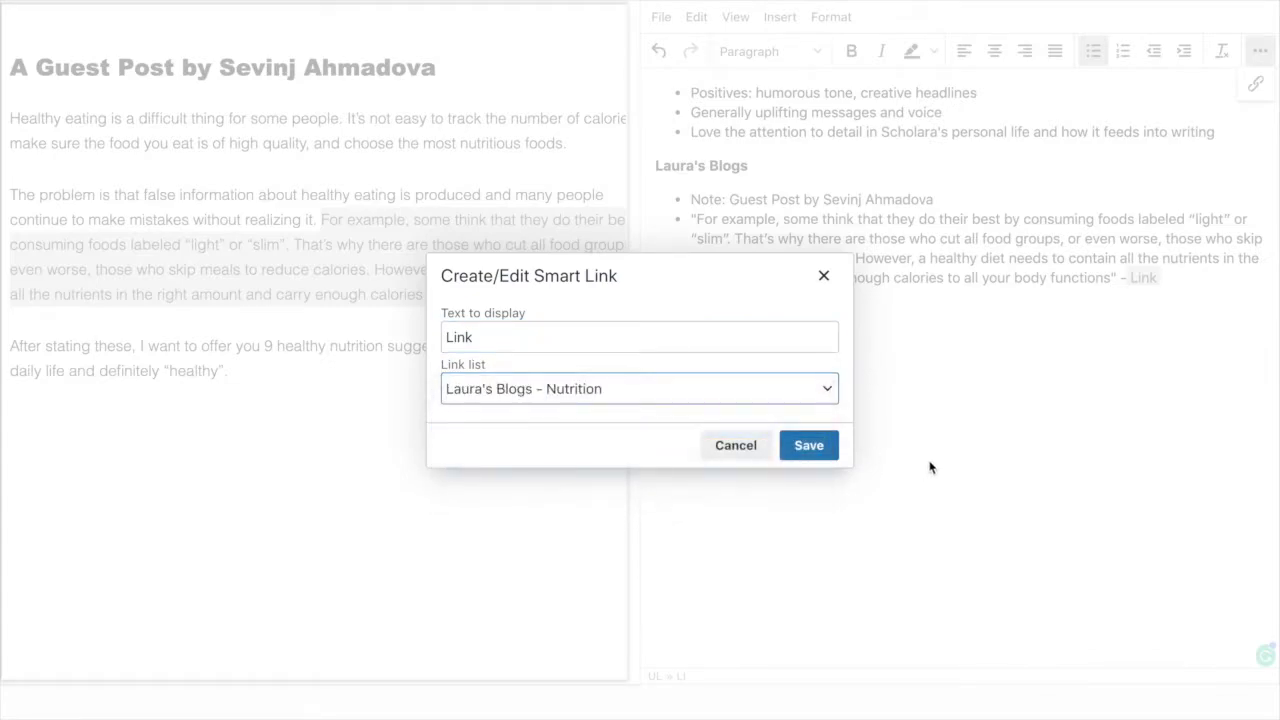
pyautogui.click(809, 445)
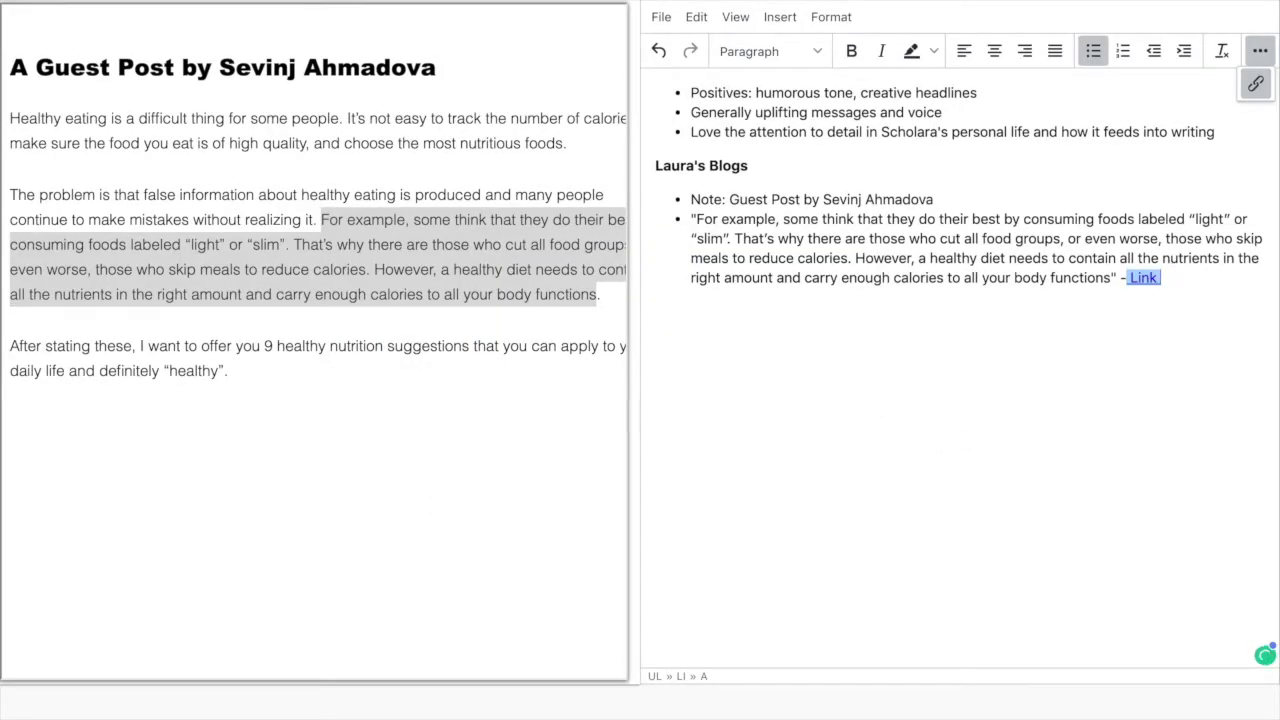
# - Try highlighting the word "Link" in green
pyautogui.click(1174, 272)
pyautogui.press('Return')
pyautogui.press('Return')
pyautogui.doubleClick(1141, 278)
pyautogui.click(933, 51)
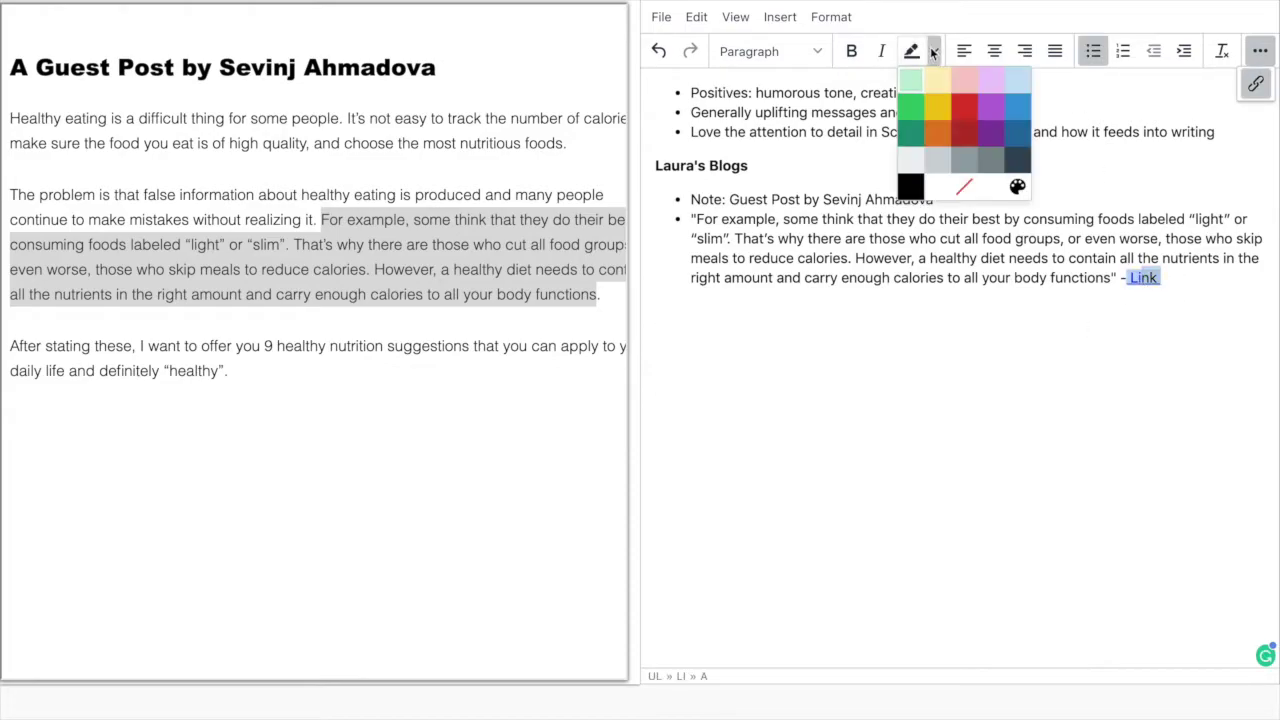
pyautogui.click(914, 117)
pyautogui.click(946, 388)
# - Highlight the word "Link" after the quoted passage in blue and end the bulleted list below it
pyautogui.moveTo(1163, 280); pyautogui.dragTo(1133, 280)
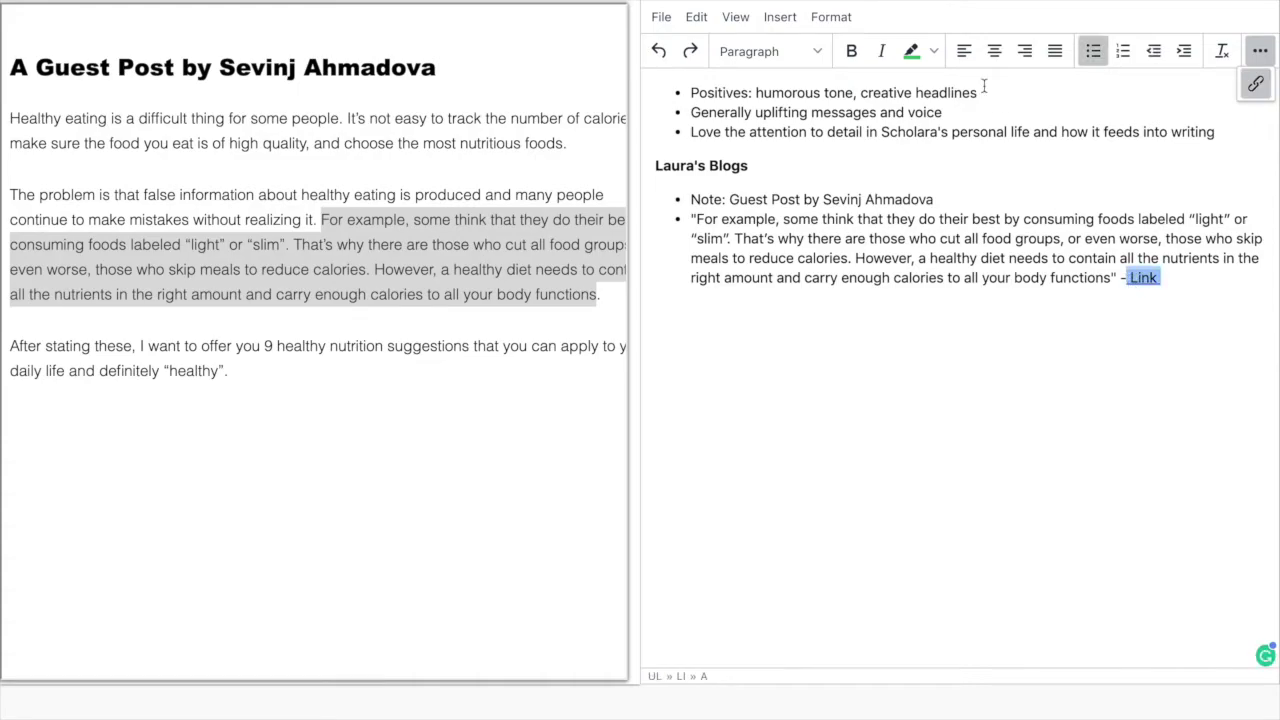
pyautogui.click(933, 51)
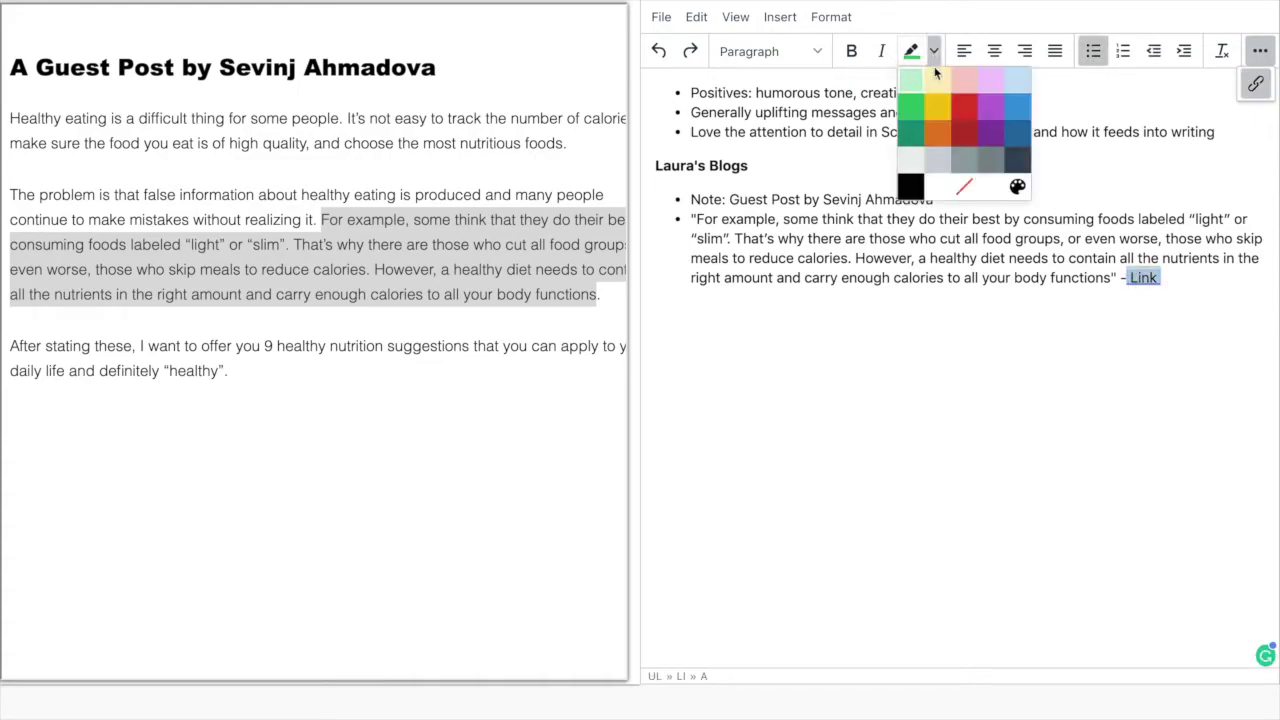
pyautogui.click(1027, 118)
pyautogui.click(1052, 284)
pyautogui.click(1198, 290)
pyautogui.press('Return')
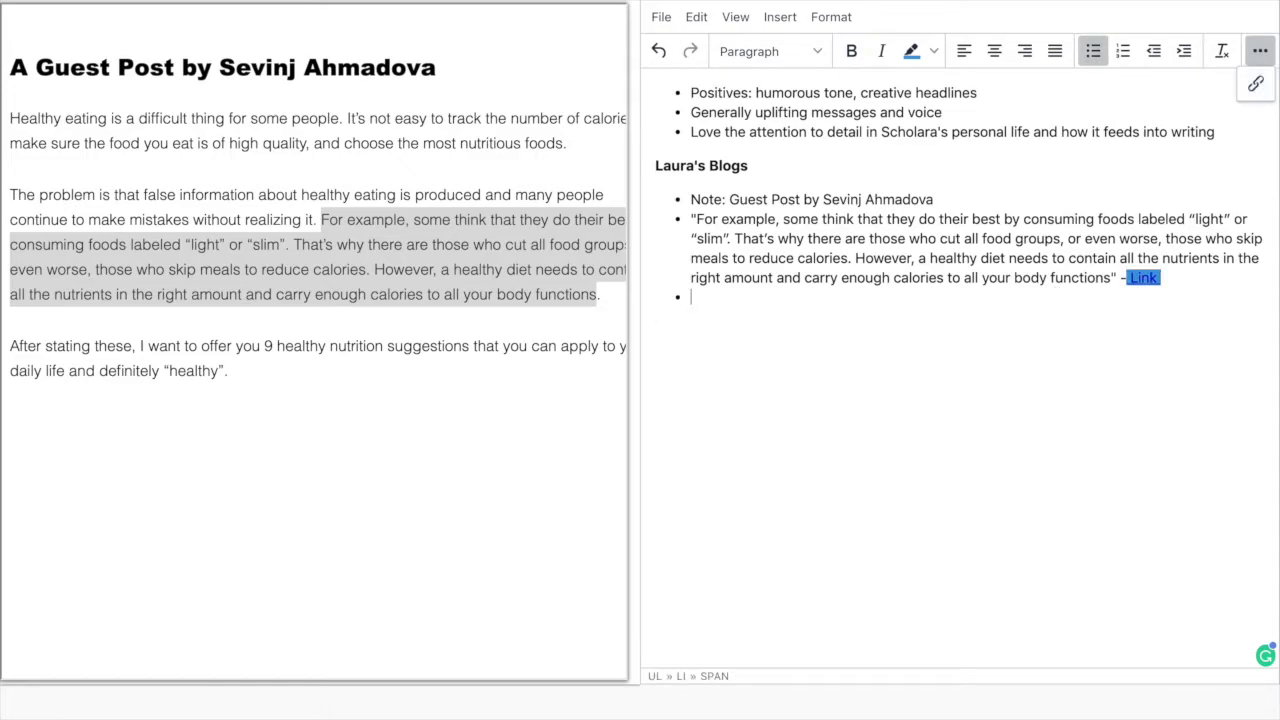
pyautogui.press('Return')
# - Read the guest post's nutrition suggestions from "Eat Various Foods but in Small Portions" through "Limit Your Sugar Consumption"
pyautogui.scroll(-2, 411, 452)
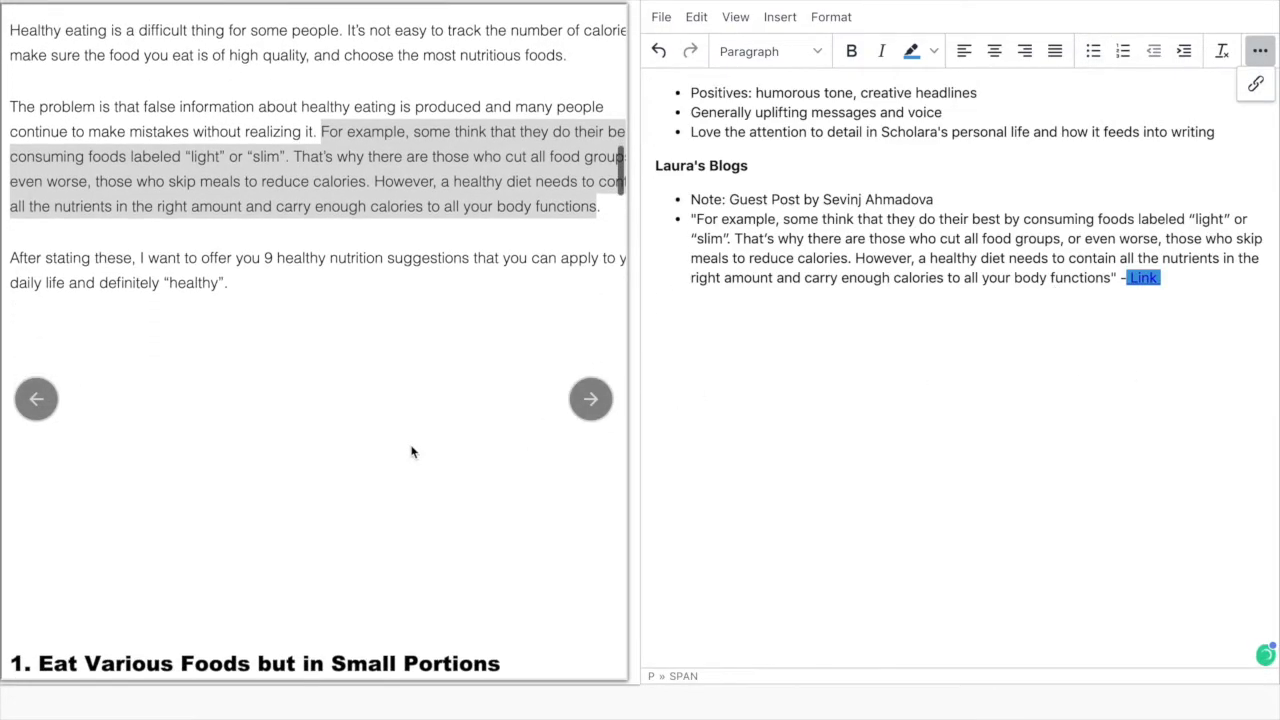
pyautogui.scroll(-10, 411, 452)
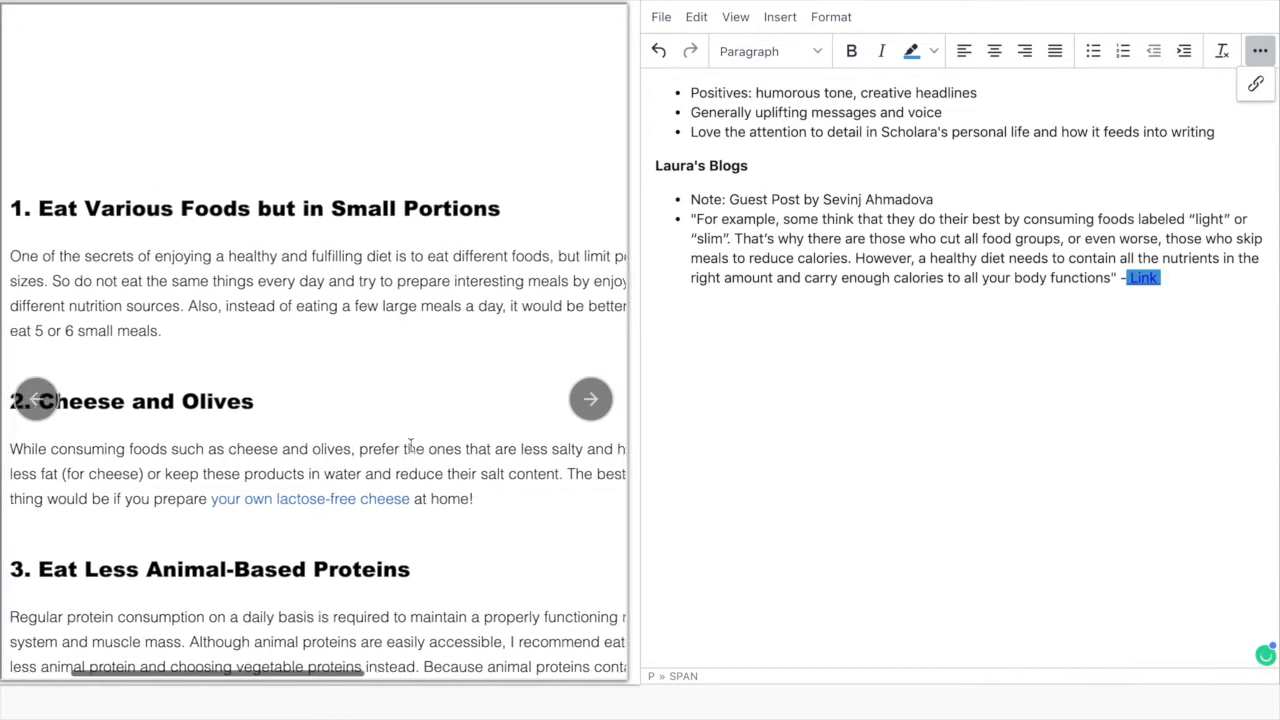
pyautogui.hscroll(3, 410, 447)
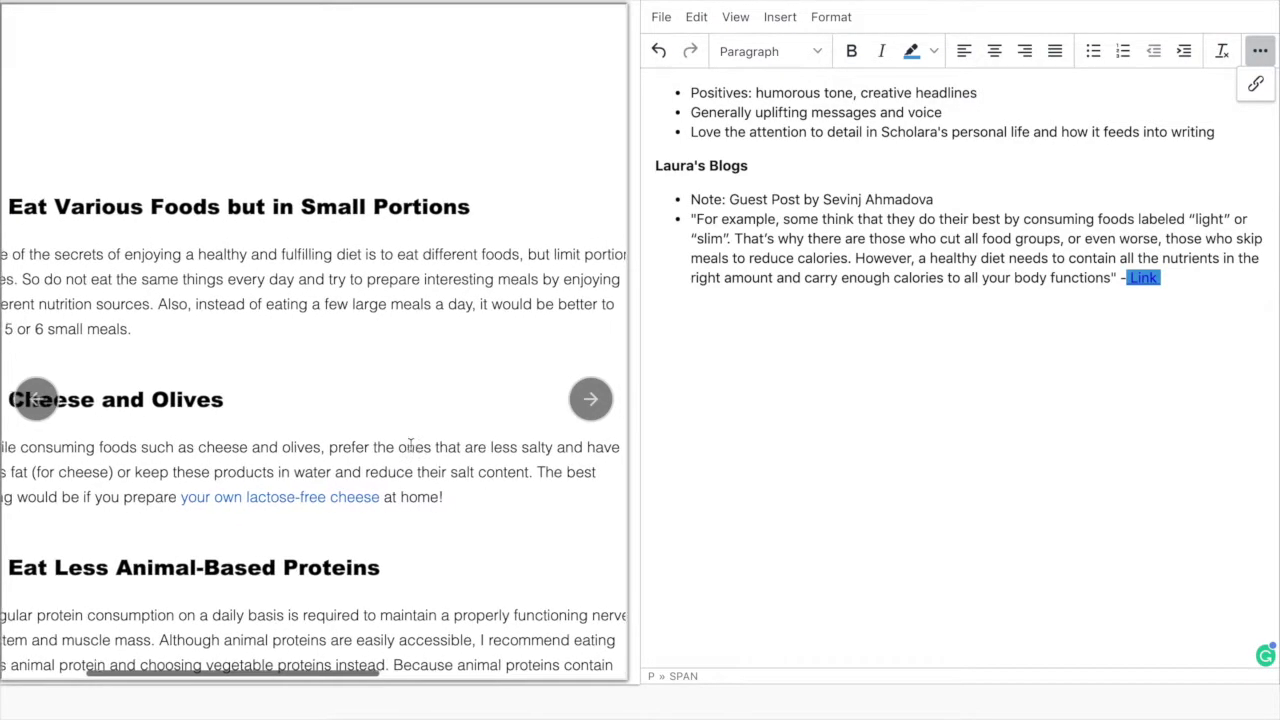
pyautogui.hscroll(-3, 410, 447)
pyautogui.scroll(-4, 410, 447)
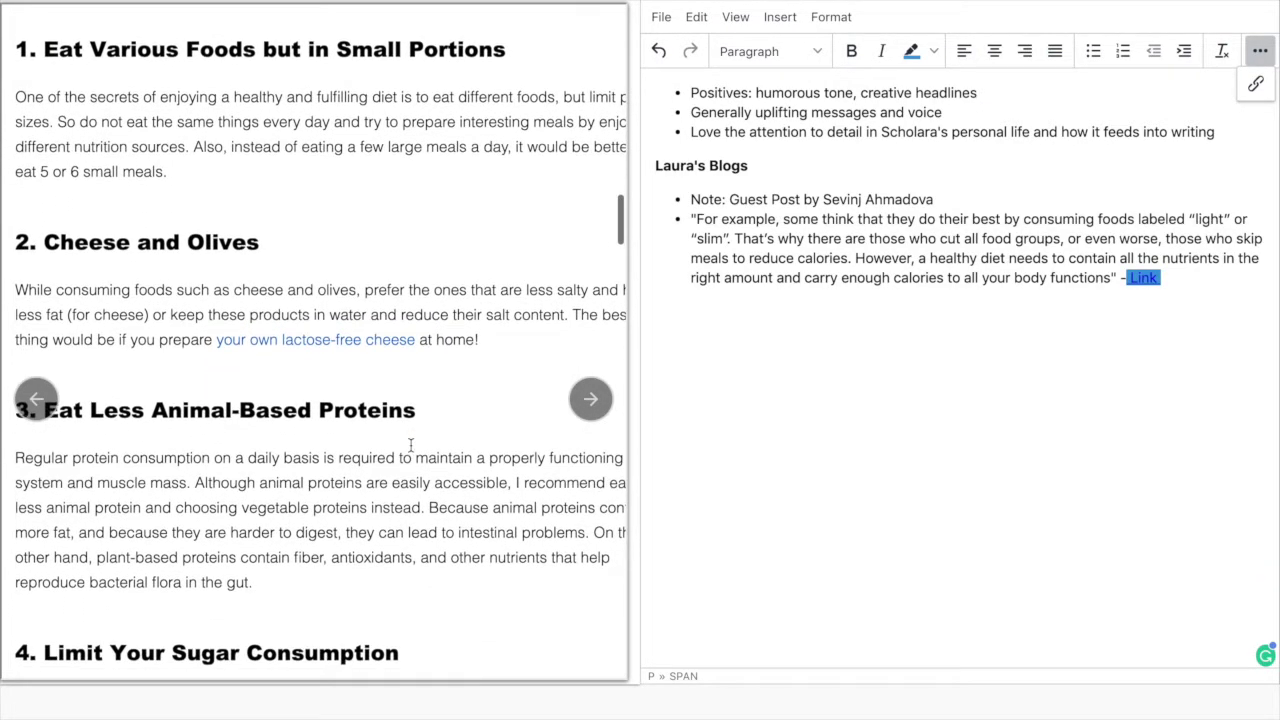
pyautogui.hscroll(2, 410, 445)
pyautogui.hscroll(-3, 410, 443)
pyautogui.hscroll(-1, 410, 445)
pyautogui.scroll(-3, 410, 445)
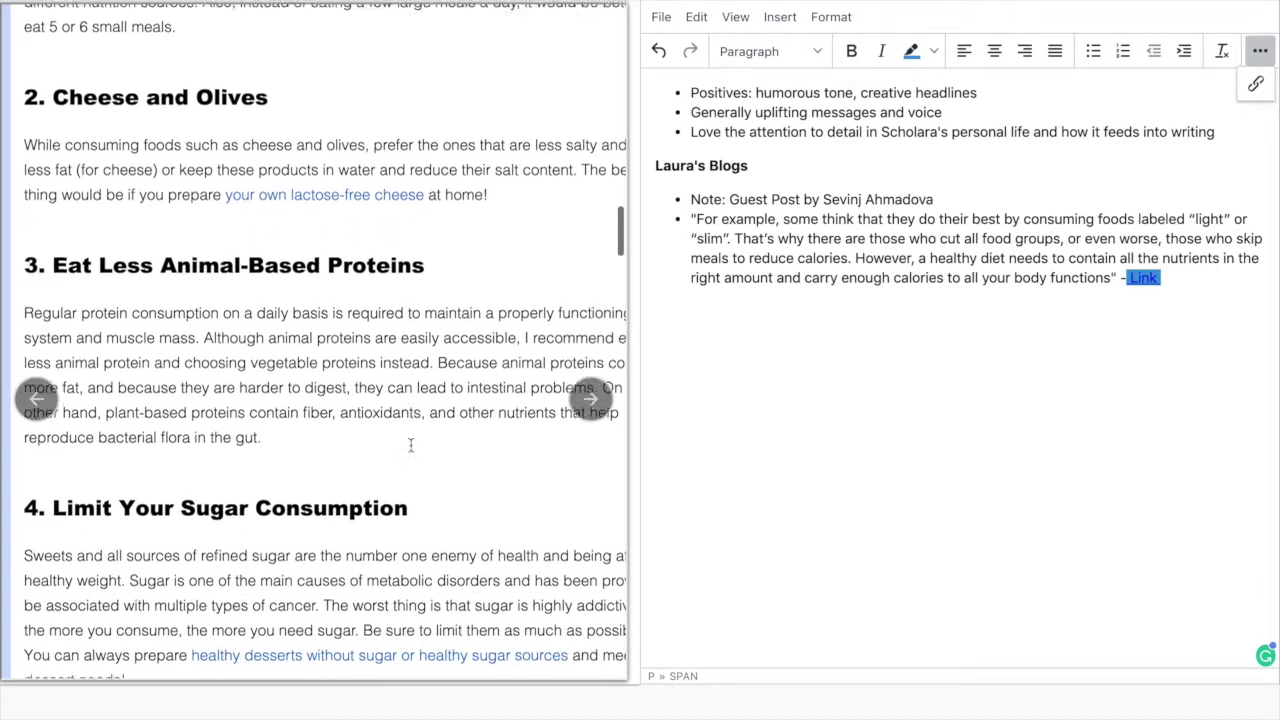
pyautogui.scroll(-2, 410, 445)
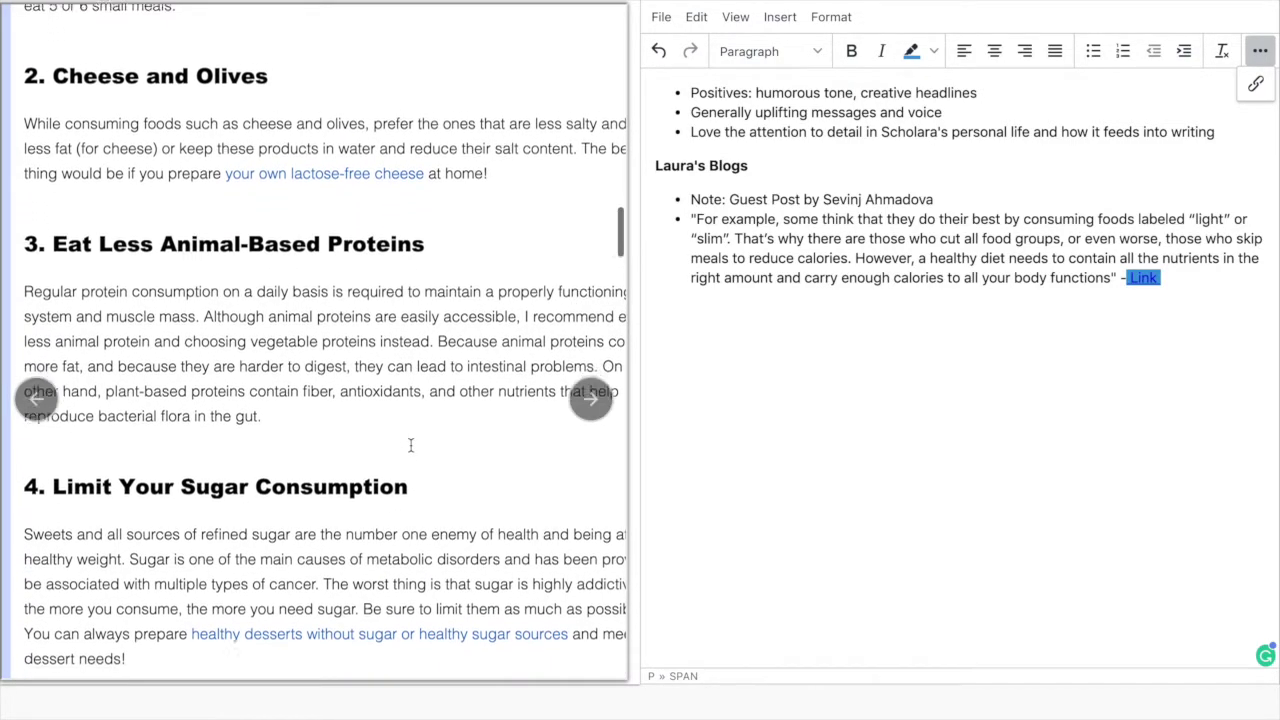
pyautogui.hscroll(2, 410, 445)
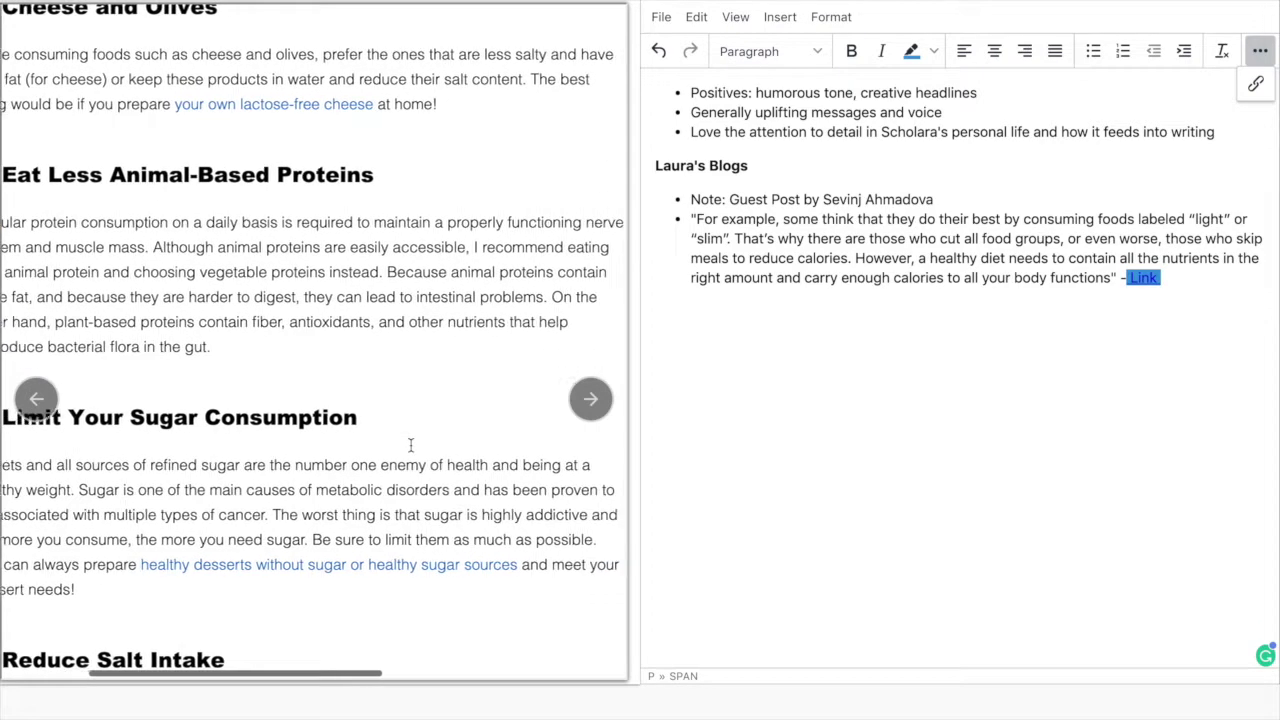
pyautogui.hscroll(-2, 410, 445)
pyautogui.hscroll(1, 410, 445)
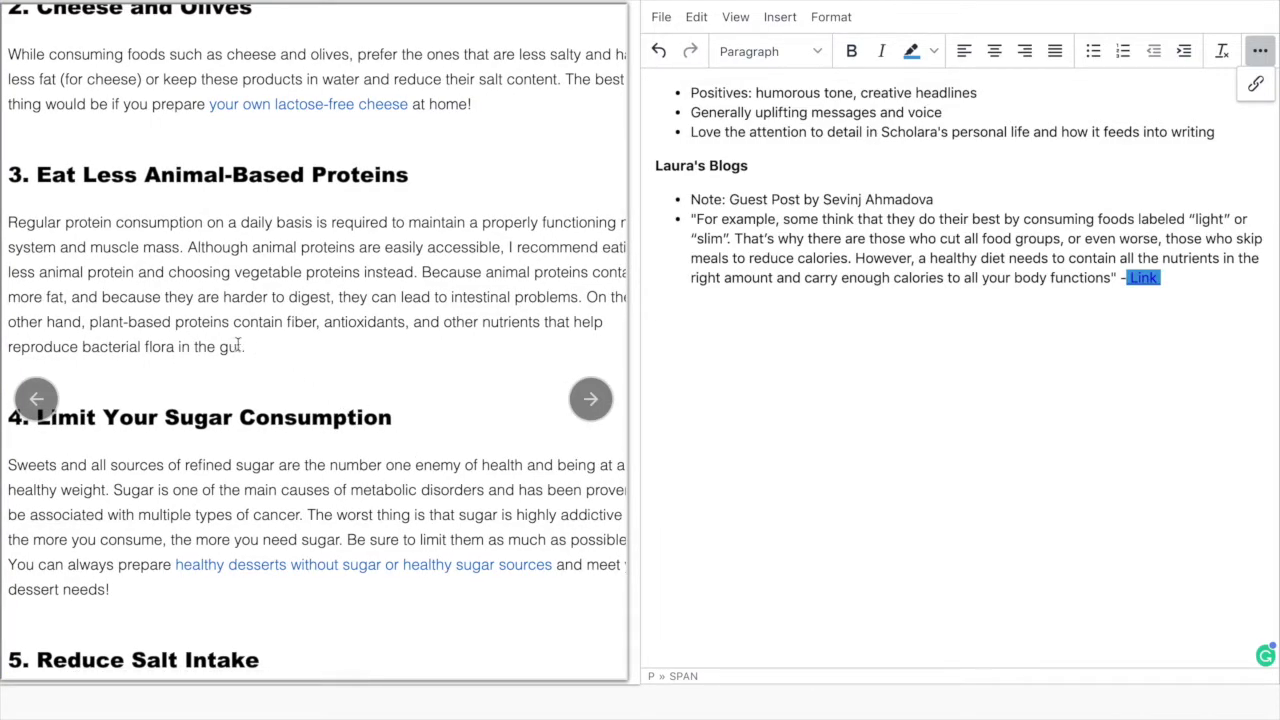
# - Copy the passage starting "Because animal proteins" from the article and add a bullet "Insight about animal proteins" in the notes without the blue highlight
pyautogui.moveTo(247, 352); pyautogui.dragTo(432, 266)
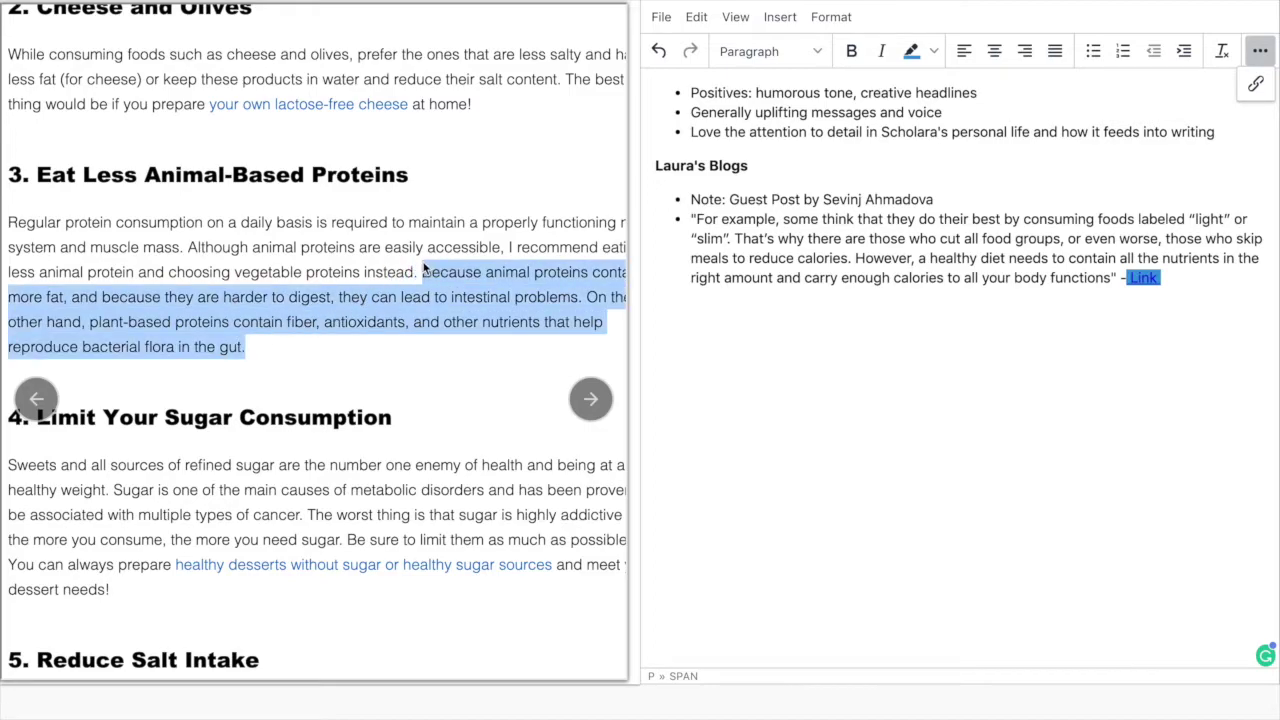
pyautogui.click(1165, 278)
pyautogui.press('Return')
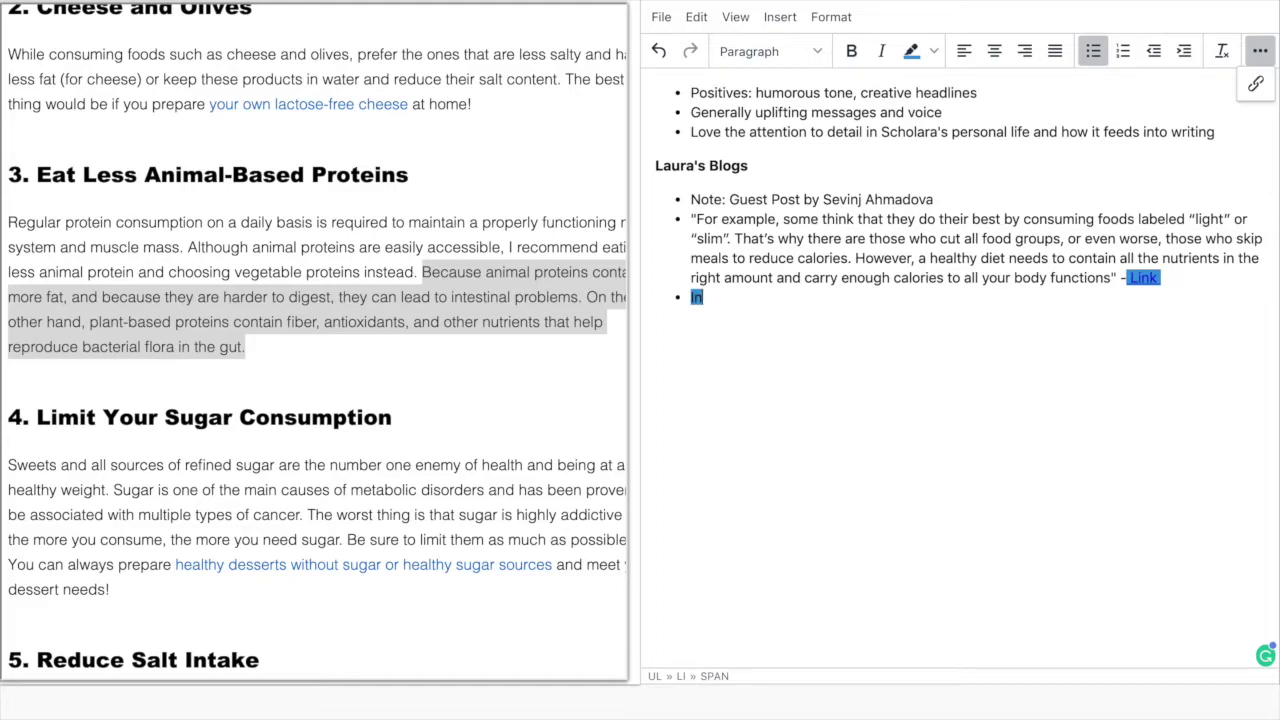
pyautogui.click(933, 51)
pyautogui.click(957, 190)
pyautogui.write('Ons')
pyautogui.write('nsight about animal proteins')
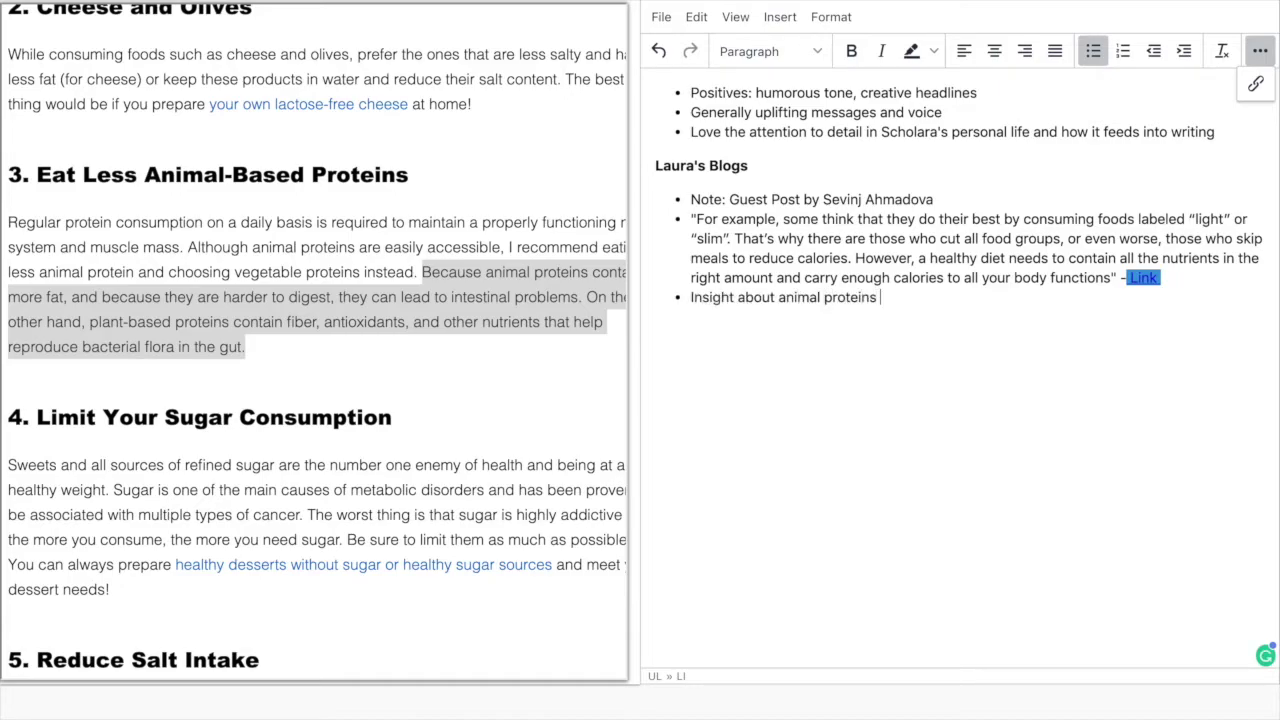
# - Append a dash and the copied animal protein passage in quotation marks to the "Insight about animal proteins" bullet
pyautogui.write(' -')
pyautogui.write('Because animal proteins contain more fat, and because they are harder to digest, they can lead to intestinal problems. On the other hand, plant-based proteins contain fiber, antioxidants, and other nutrients that help reproduce bacterial flora in the gut.')
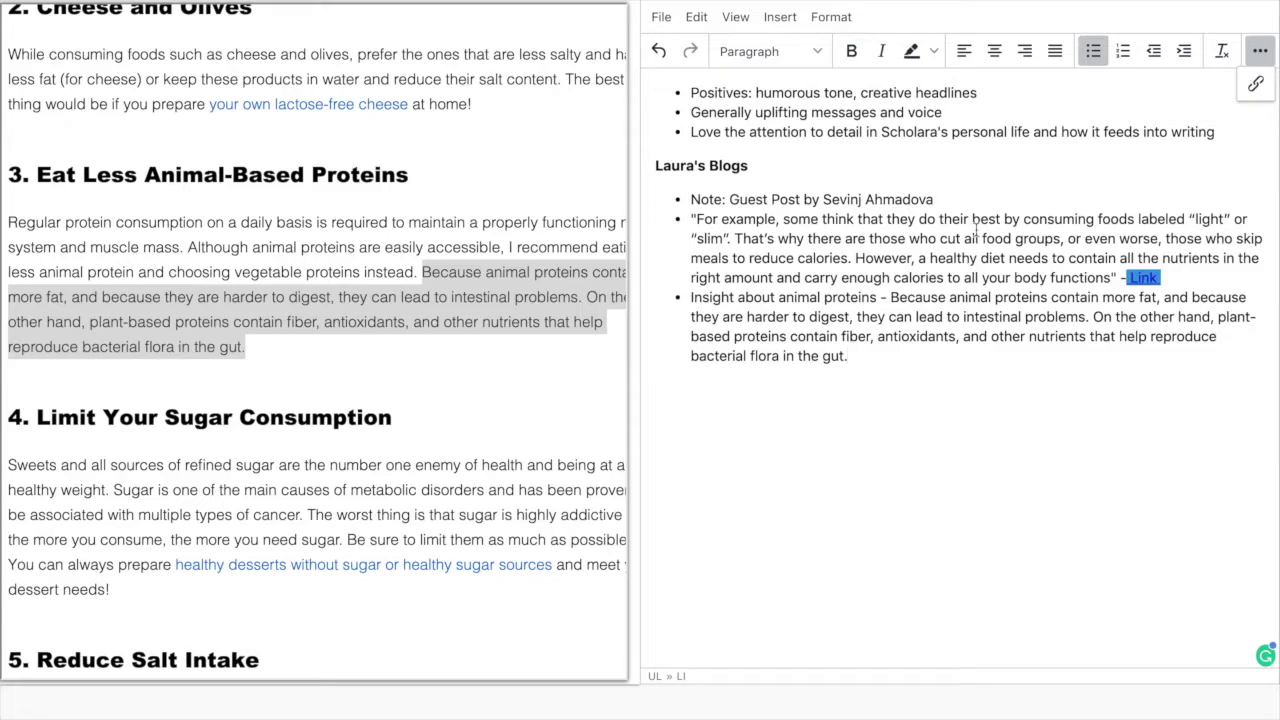
pyautogui.click(893, 297)
pyautogui.write('"')
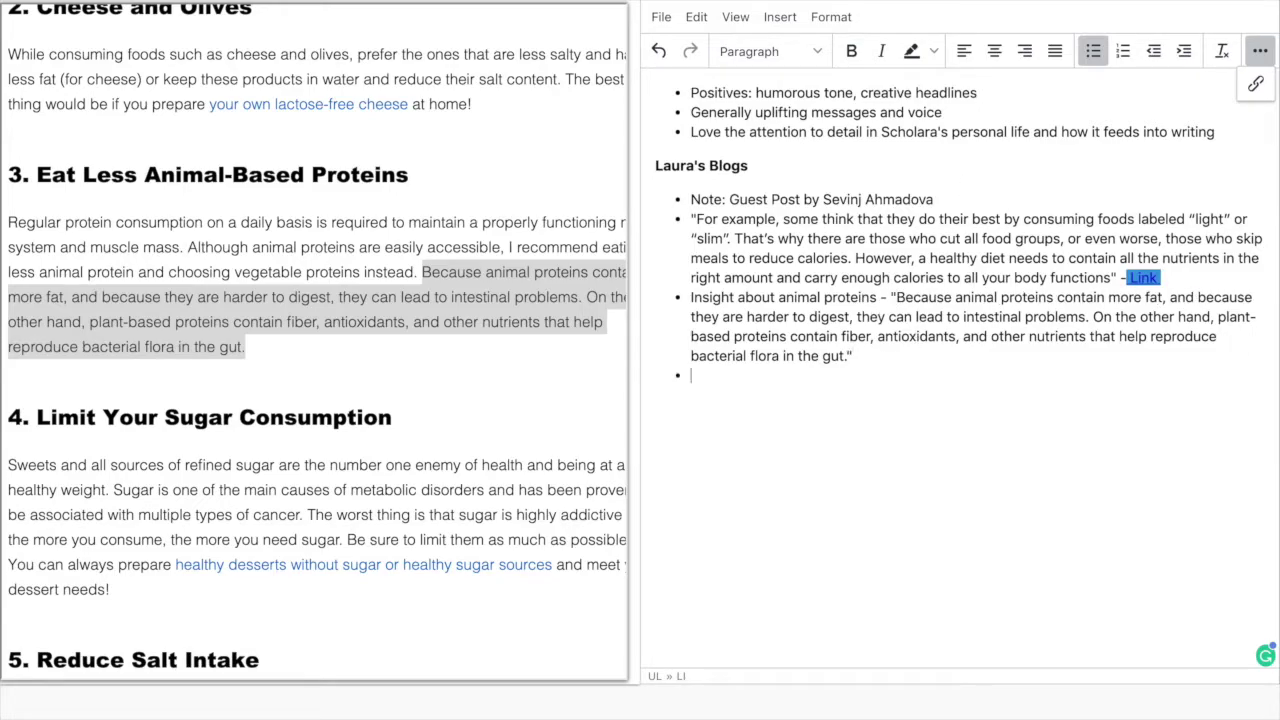
# - Copy the sentence "Instead of salt, you can choose some herbs, vinegar and other healthy spices like turmeric." from the "Reduce Salt Intake" section
pyautogui.scroll(-3, 480, 457)
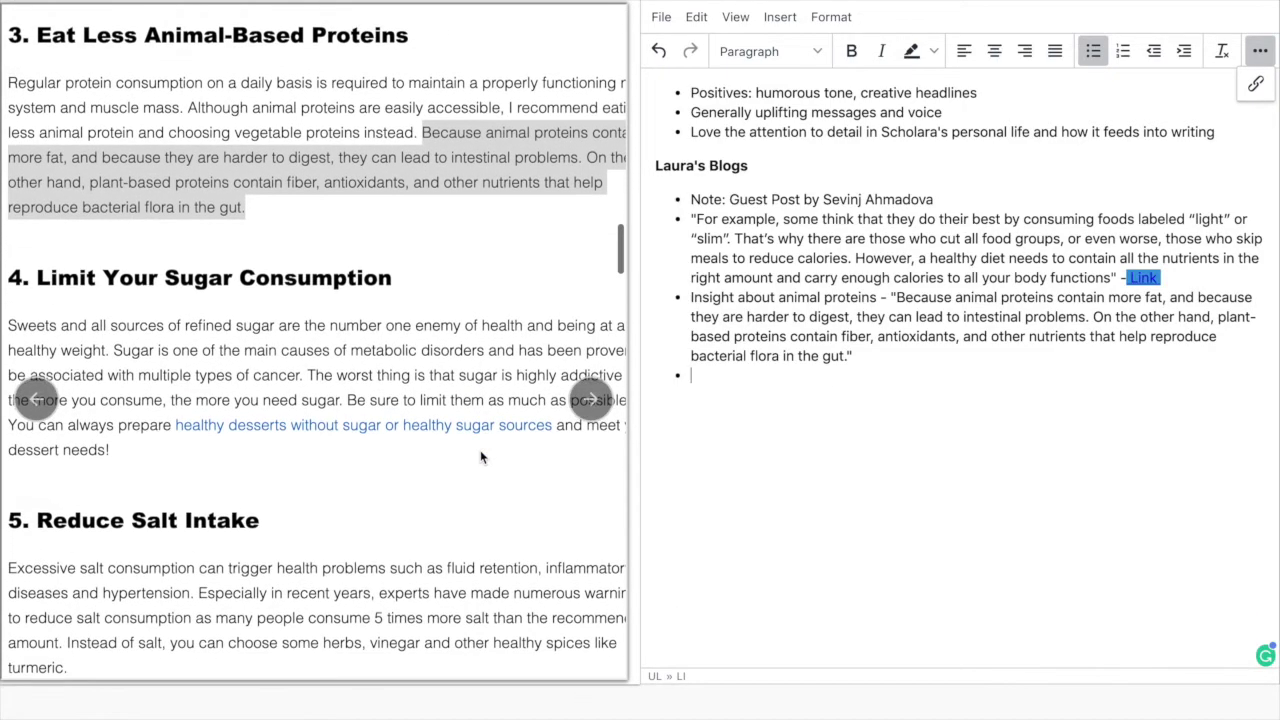
pyautogui.scroll(-2, 480, 457)
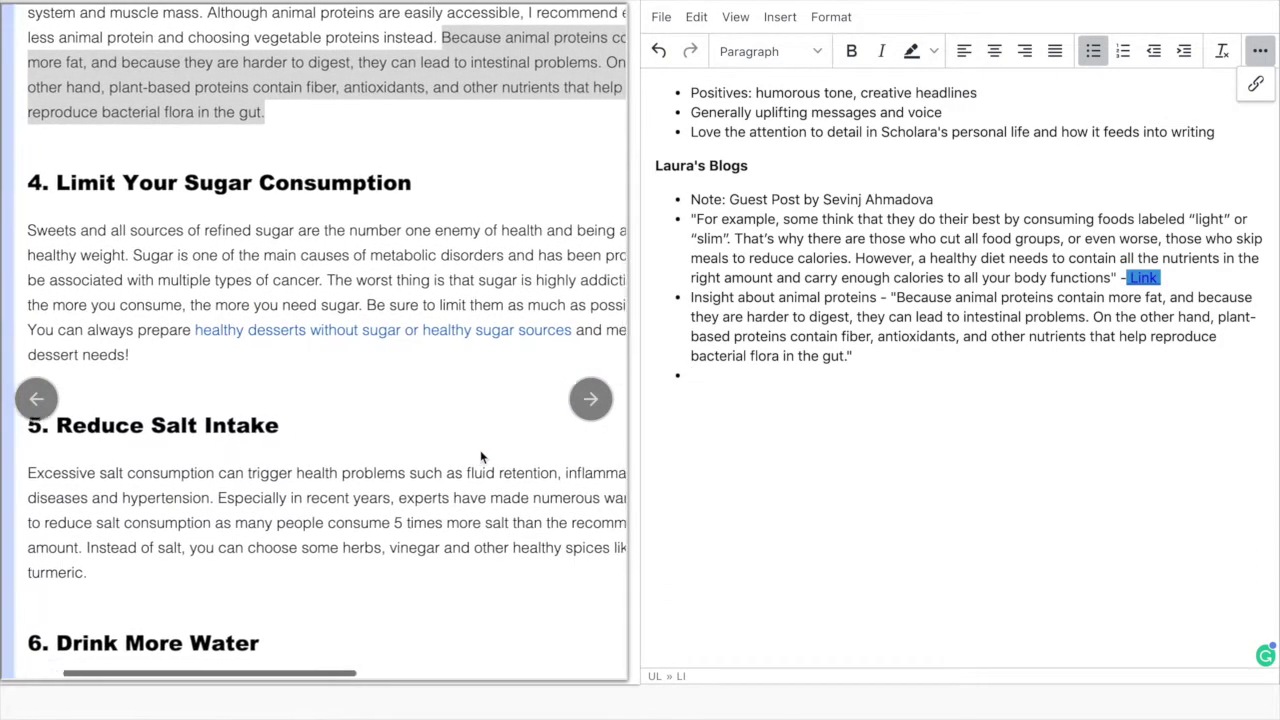
pyautogui.scroll(-1, 480, 457)
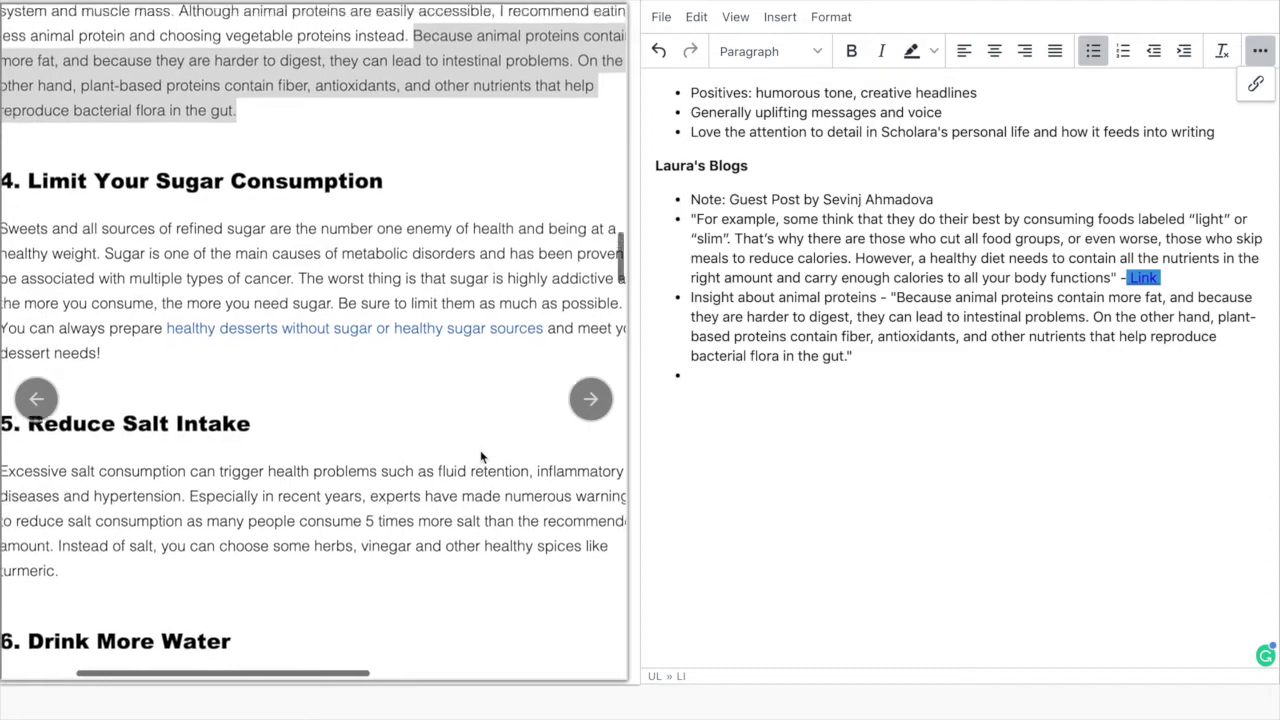
pyautogui.scroll(-4, 480, 457)
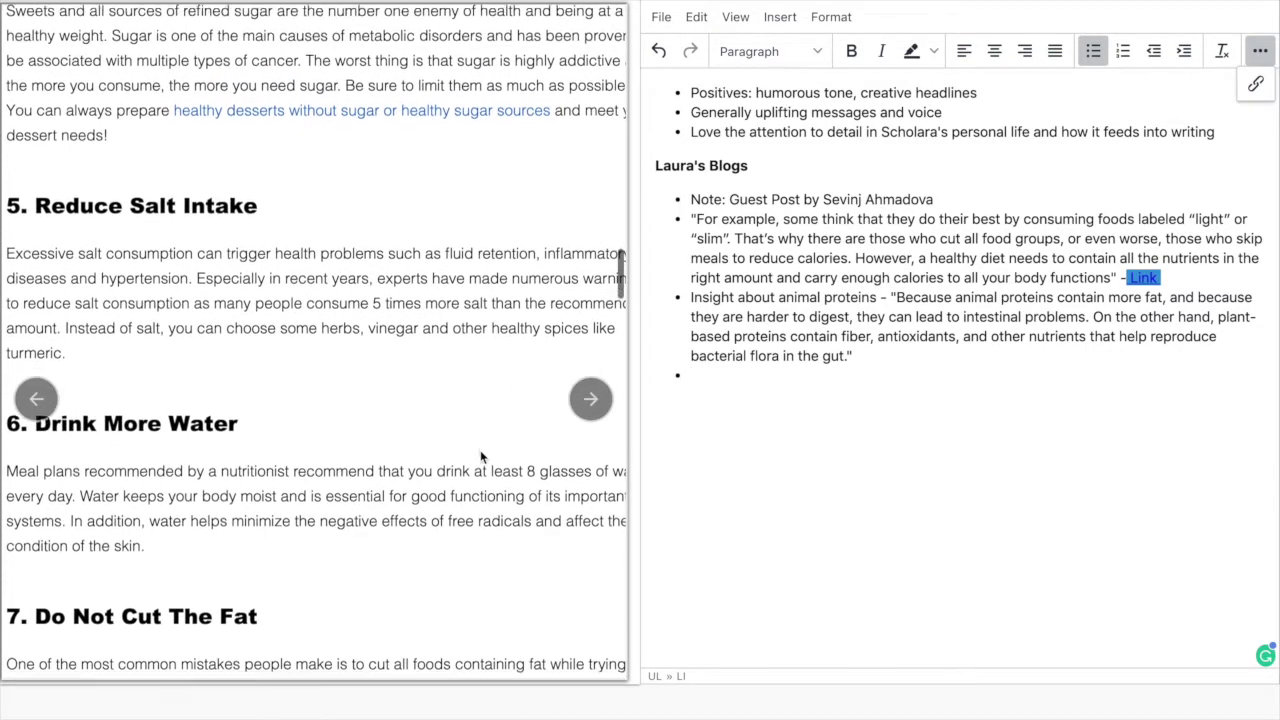
pyautogui.scroll(-3, 480, 457)
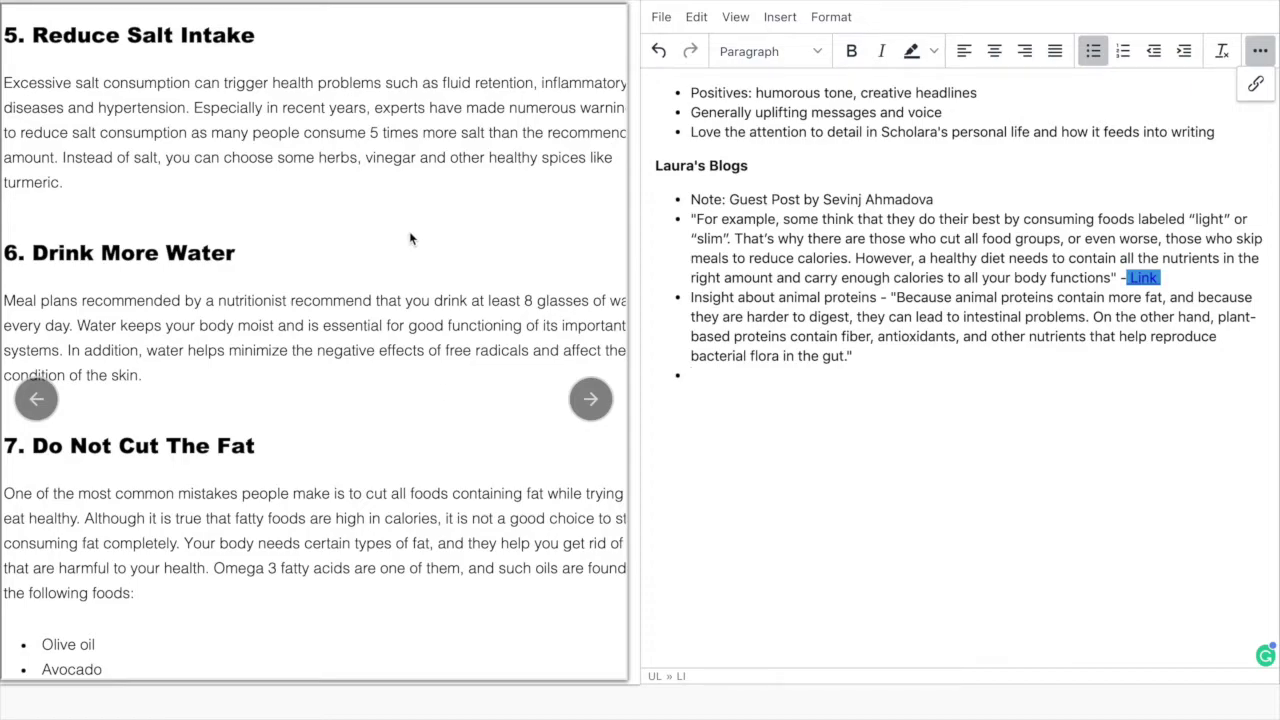
pyautogui.scroll(1, 409, 238)
pyautogui.hscroll(1, 409, 238)
pyautogui.hscroll(-2, 409, 238)
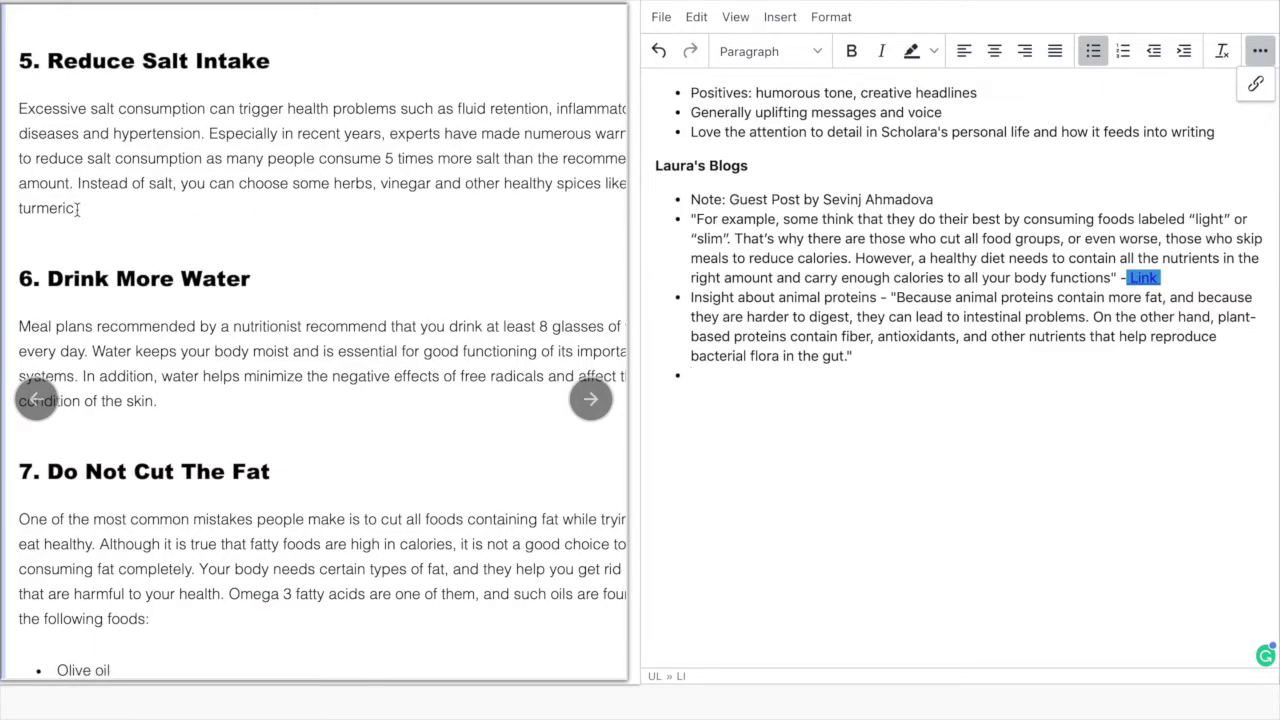
pyautogui.moveTo(77, 208); pyautogui.dragTo(77, 184)
pyautogui.hotkey('ctrl', 'c')
# - Fill the empty bullet in the notes with "Tip about salt:" followed by the copied sentence
pyautogui.click(803, 375)
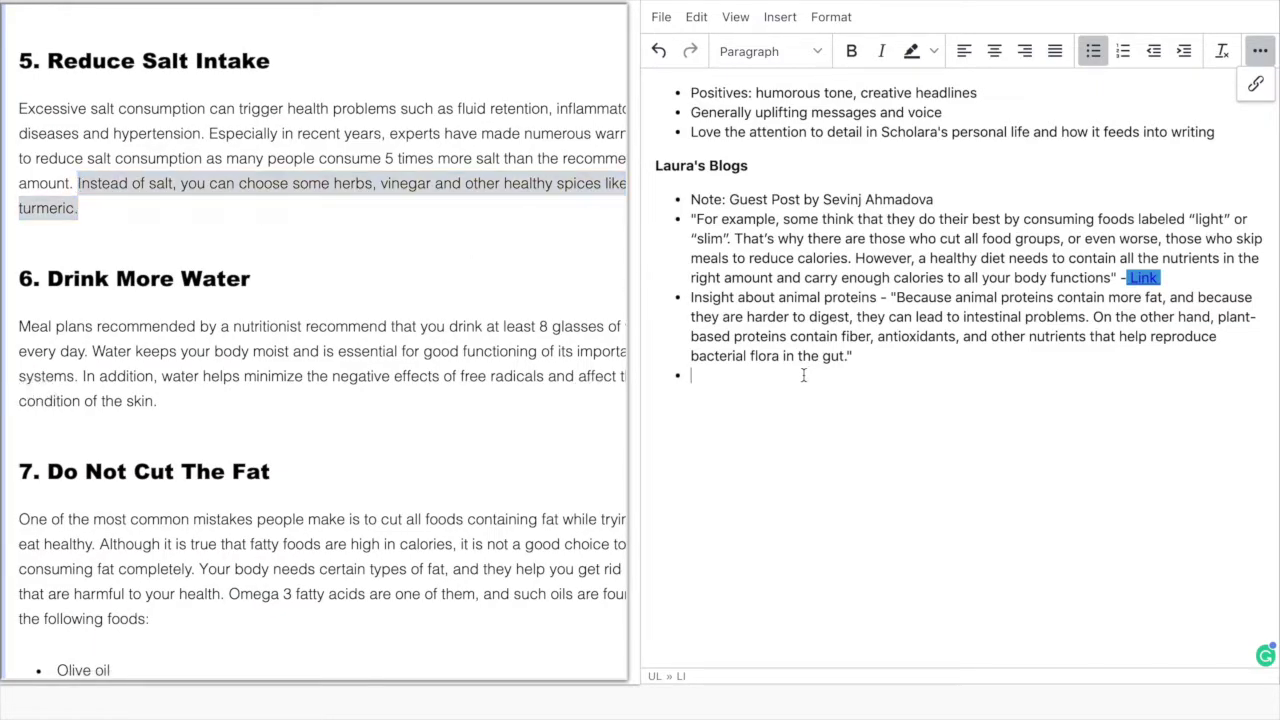
pyautogui.write('Tlp about')
pyautogui.press('BackSpace')
pyautogui.press('BackSpace')
pyautogui.press('BackSpace')
pyautogui.press('BackSpace')
pyautogui.press('BackSpace')
pyautogui.press('BackSpace')
pyautogui.press('BackSpace')
pyautogui.press('BackSpace')
pyautogui.write('ip about salt:')
pyautogui.hotkey('ctrl', 'v')
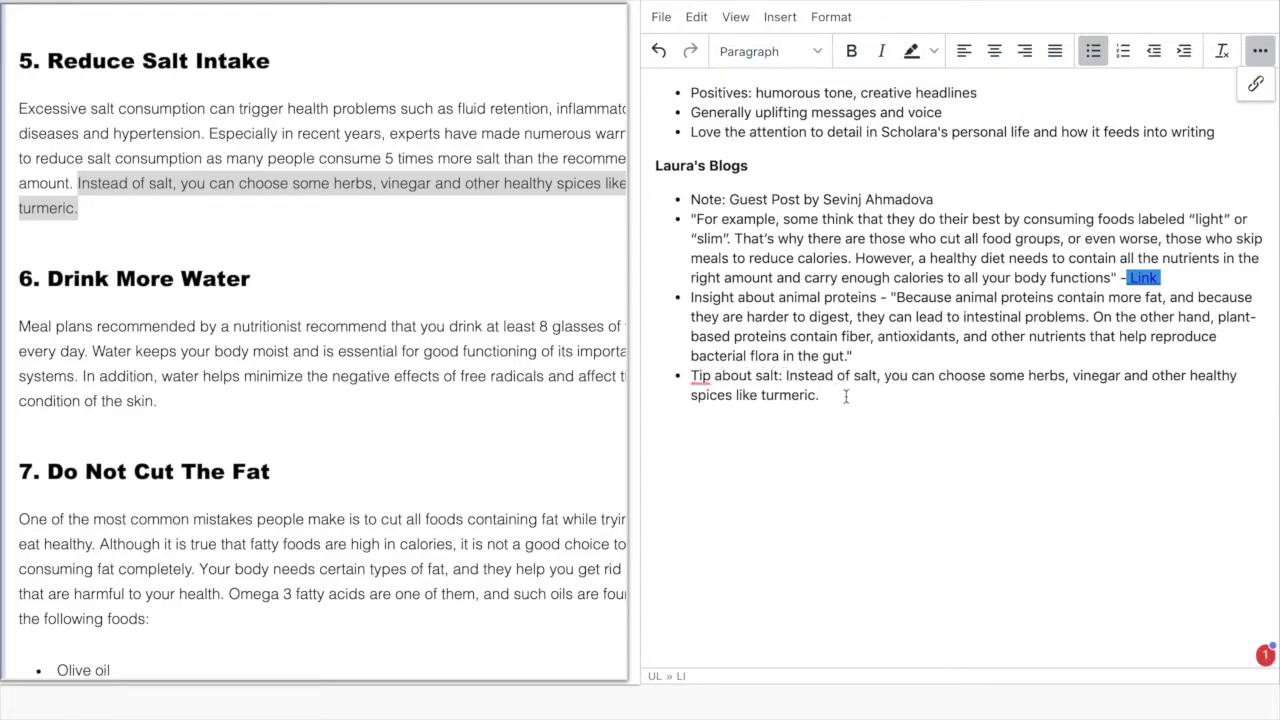
# - Put the salt sentence in quotation marks, append " - solid tip honestly", and end the bulleted list
pyautogui.write('"')
pyautogui.click(786, 376)
pyautogui.write('" - sol')
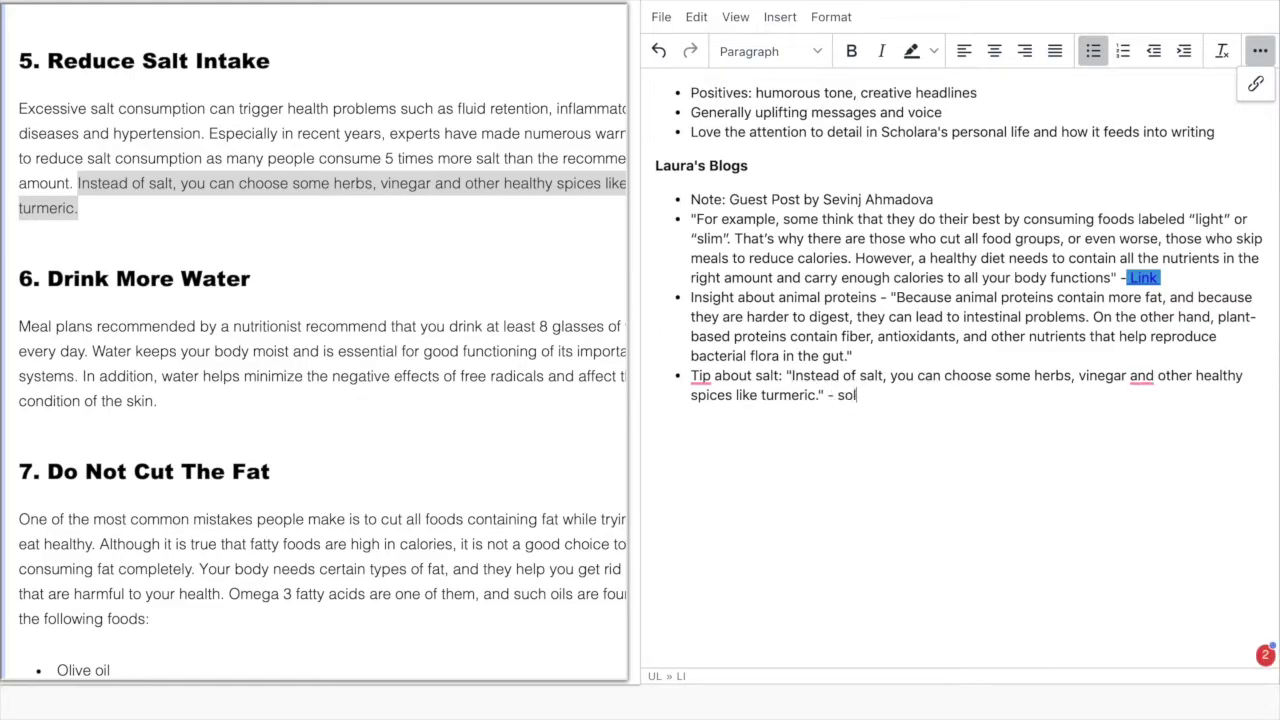
pyautogui.write('id tip honestly')
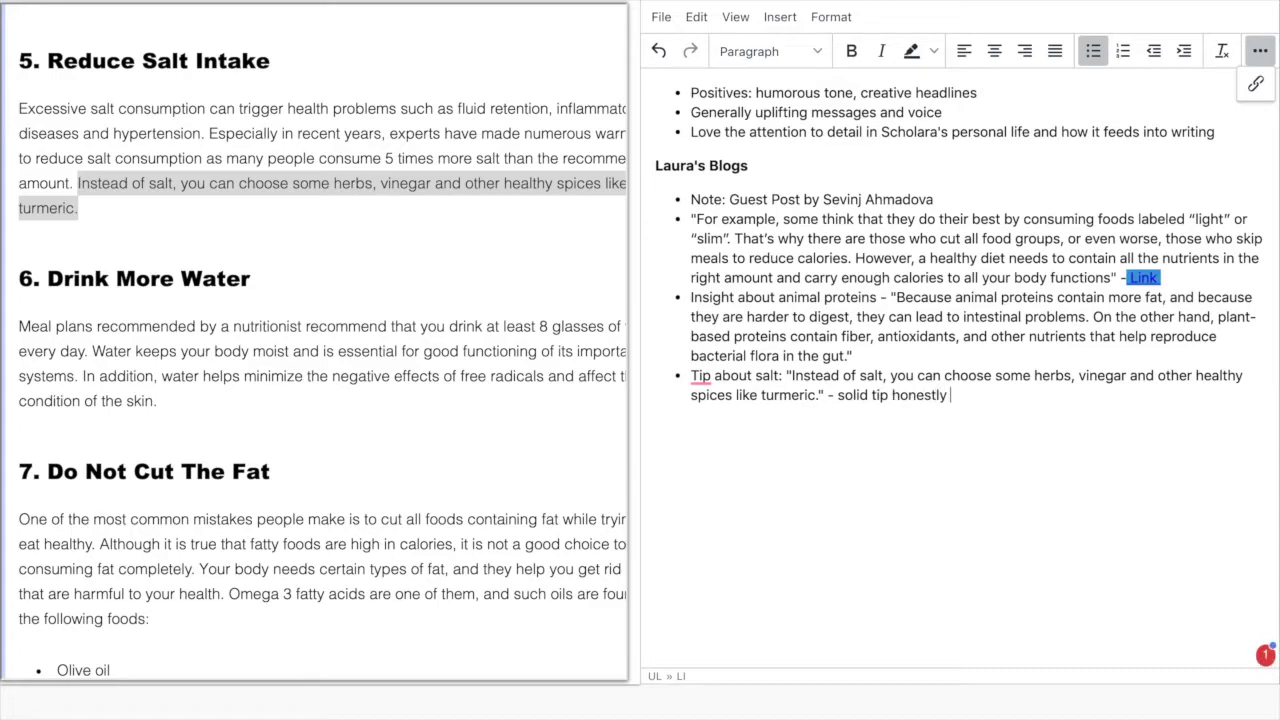
pyautogui.press('Return')
# - Copy the "Do Not Cut The Fat" passage from "Although it is true" through "Oily fish" and paste it below the bulleted notes
pyautogui.scroll(-4, 440, 486)
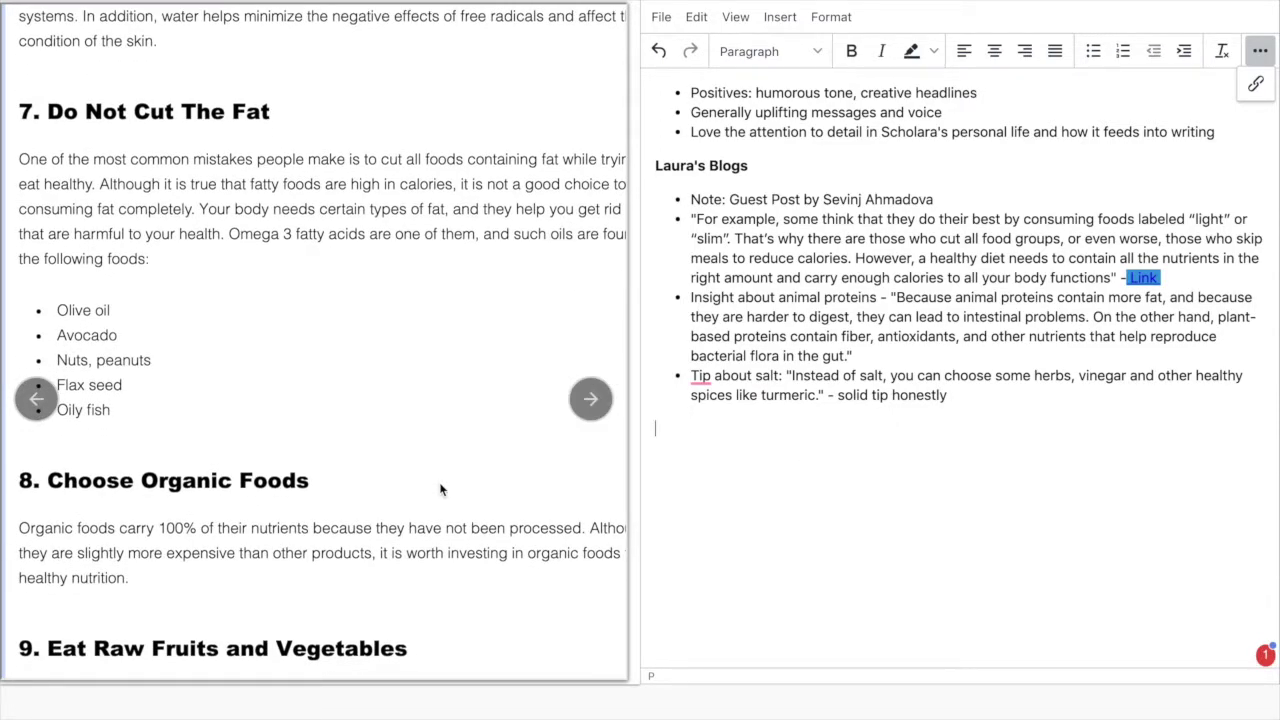
pyautogui.hscroll(2, 440, 489)
pyautogui.hscroll(-1, 440, 489)
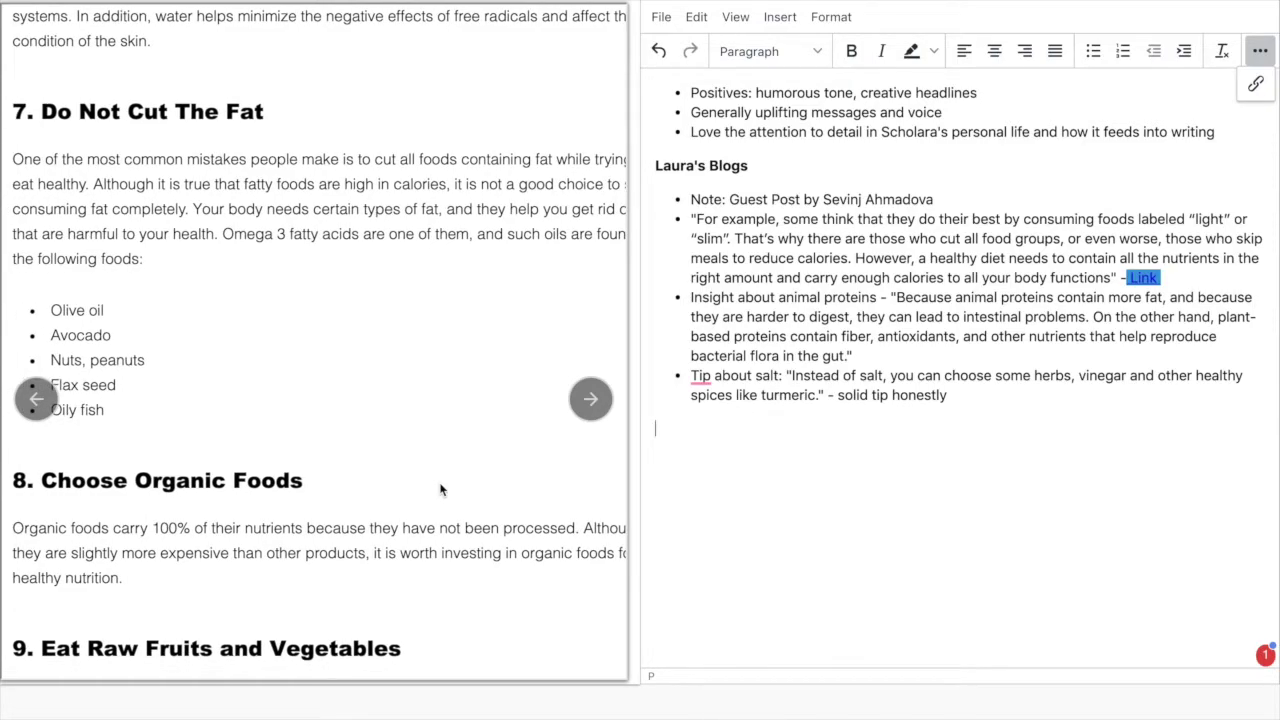
pyautogui.hscroll(2, 440, 489)
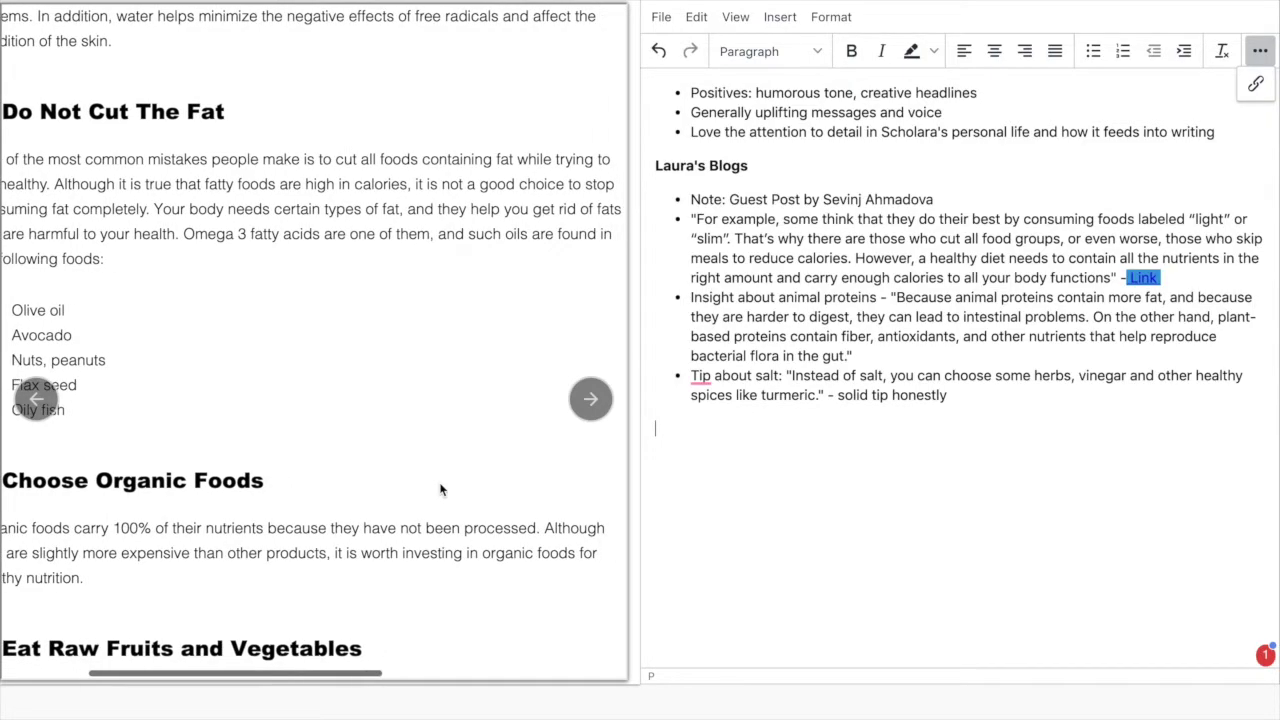
pyautogui.hscroll(-1, 440, 489)
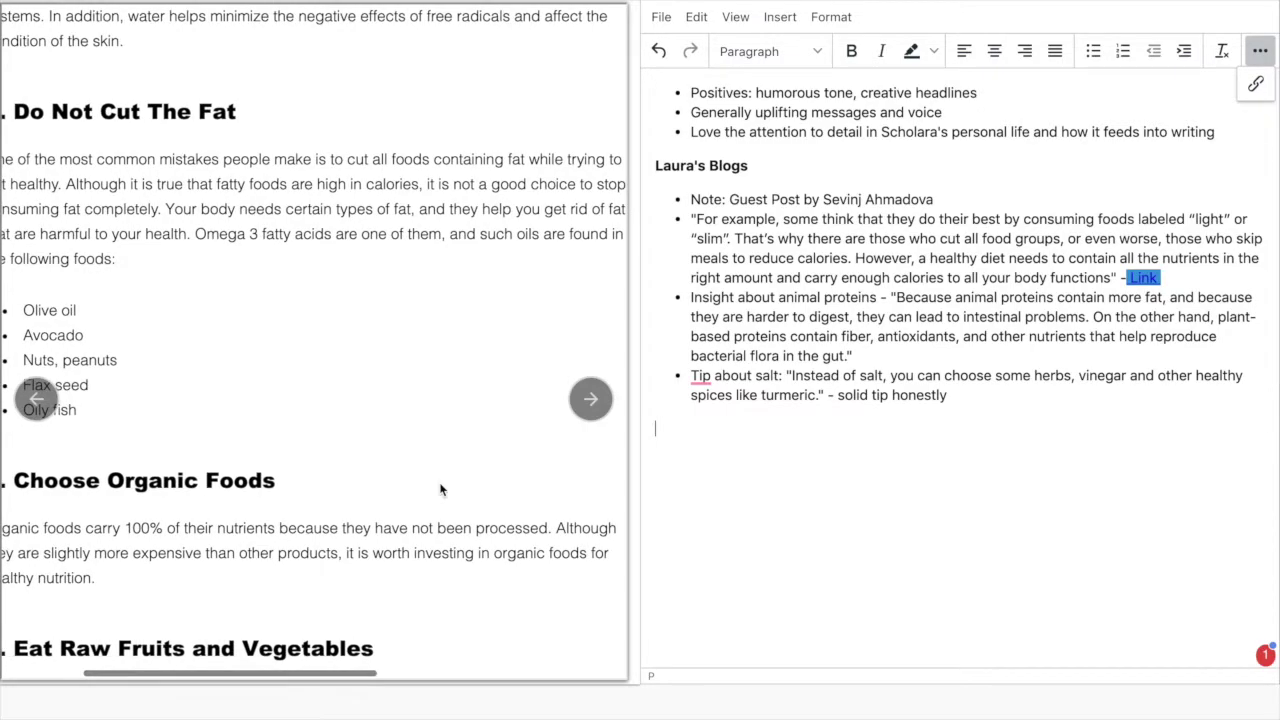
pyautogui.hscroll(-2, 440, 489)
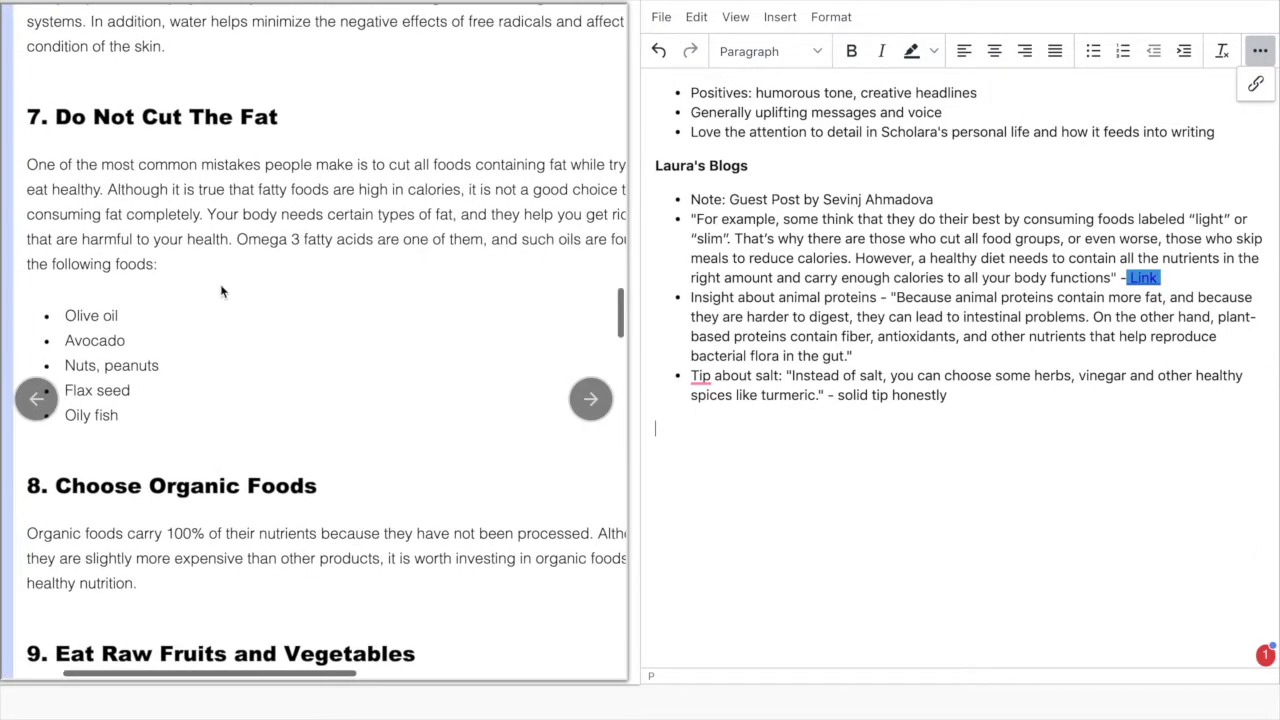
pyautogui.moveTo(108, 187); pyautogui.dragTo(239, 420)
pyautogui.click(761, 447)
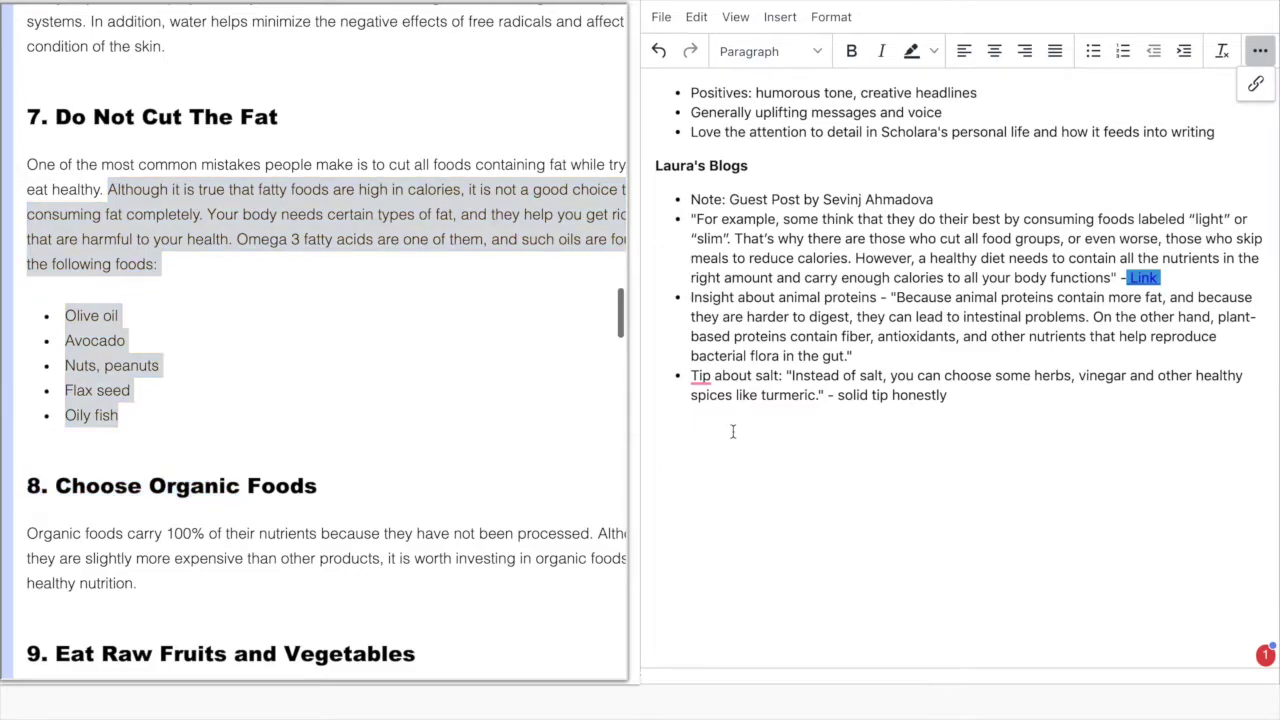
pyautogui.write('Although it is true that fatty foods are high in calories, it is not a good choice to stop consuming fat completely. Your body needs certain types of fat, and they help you get rid of fats that are harmful to your health. Omega 3 fatty acids are one of them, and such oils are found in the following foods: Olive oil Avocado Nuts, peanuts Flax seed Oily fish')
# - Insert the bold label "Note on fats:" before the pasted passage
pyautogui.write('Note on f')
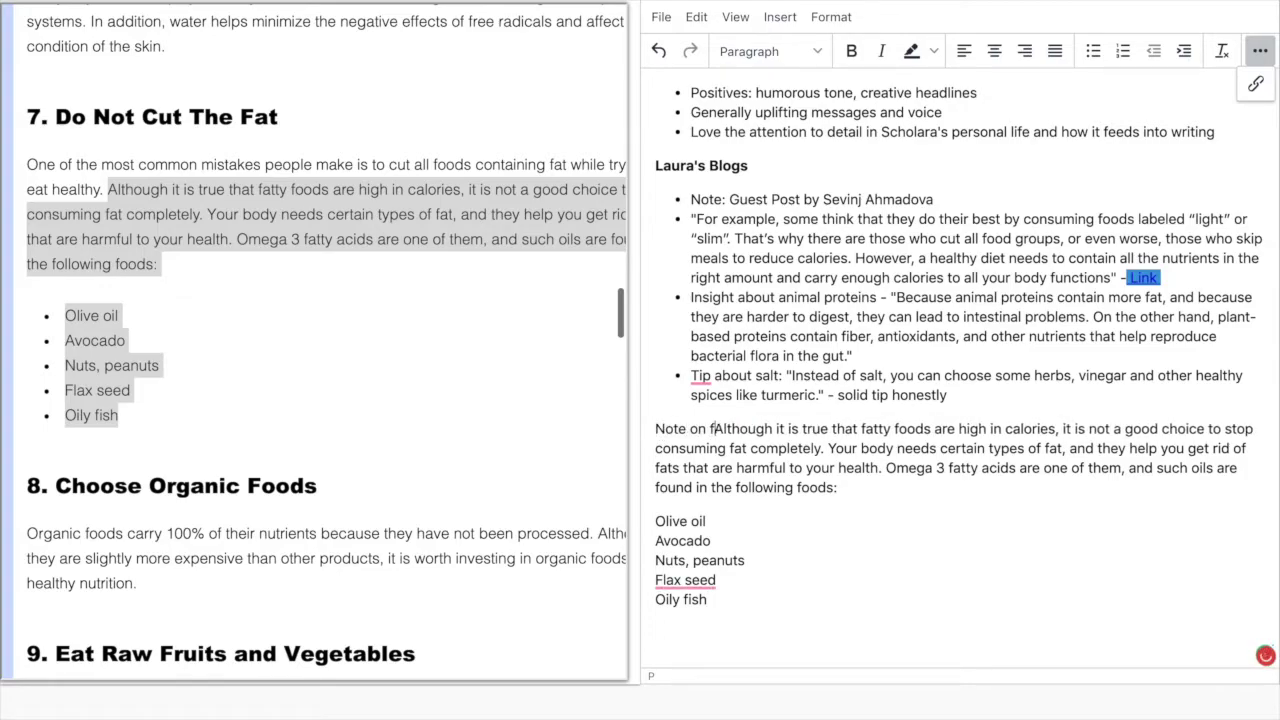
pyautogui.write('ats:')
pyautogui.moveTo(739, 428); pyautogui.dragTo(608, 428)
pyautogui.hotkey('ctrl', 'b')
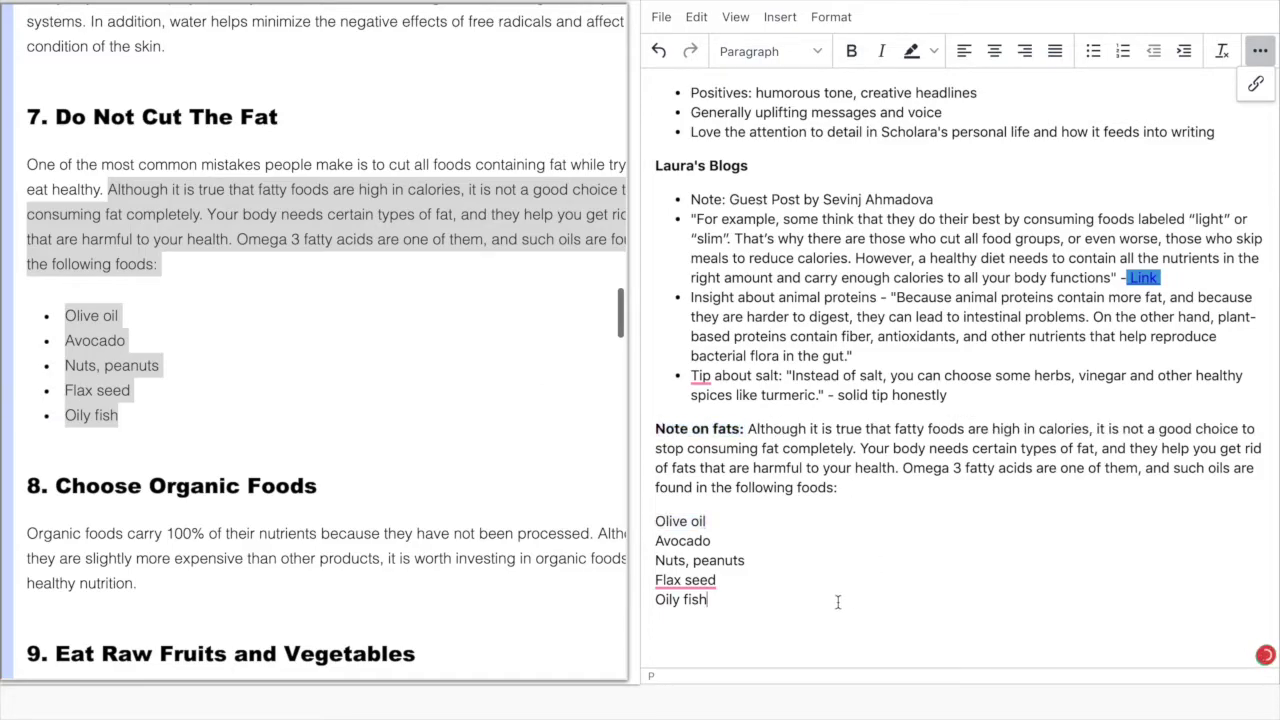
# - Format the pasted foods from "Olive oil" to "Oily fish" as a bulleted list and add an empty bullet below
pyautogui.moveTo(834, 615); pyautogui.dragTo(655, 525)
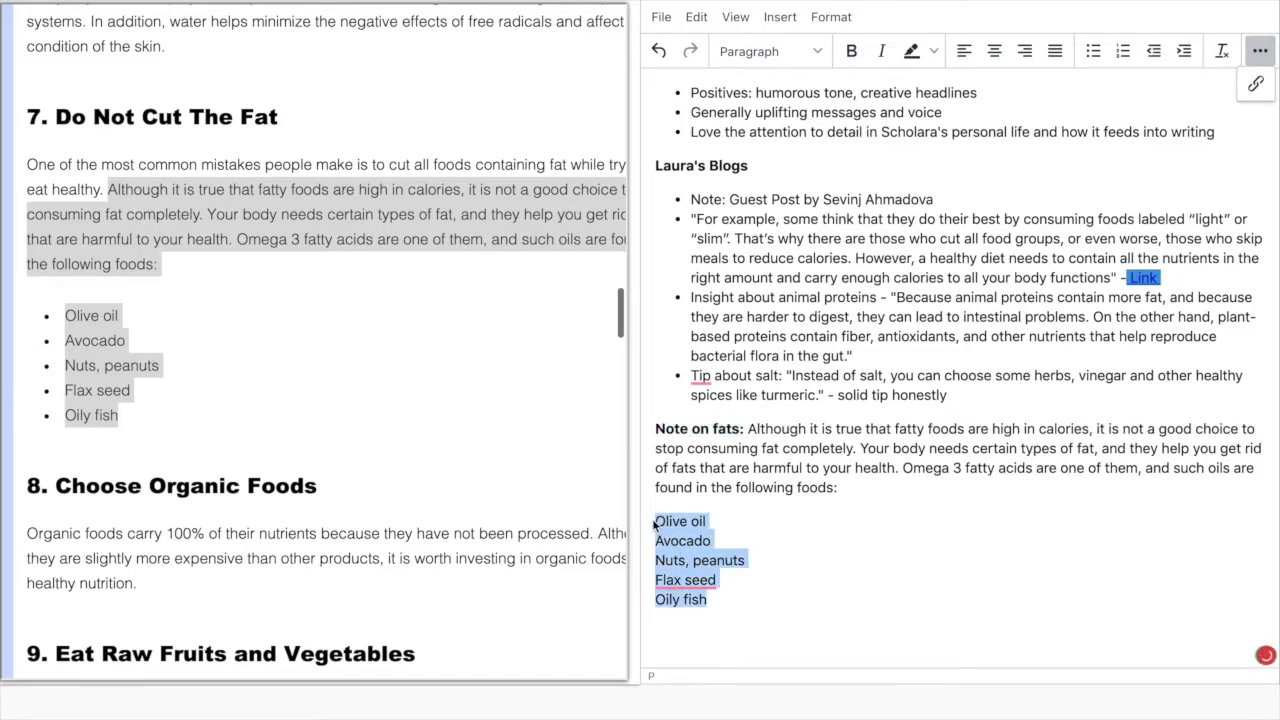
pyautogui.click(1093, 51)
pyautogui.press('Right')
pyautogui.press('Return')
# - Reapply the bulleted list formatting to the foods below the fats note and remove the empty bullet after "Oily fish"
pyautogui.moveTo(748, 591); pyautogui.dragTo(674, 593)
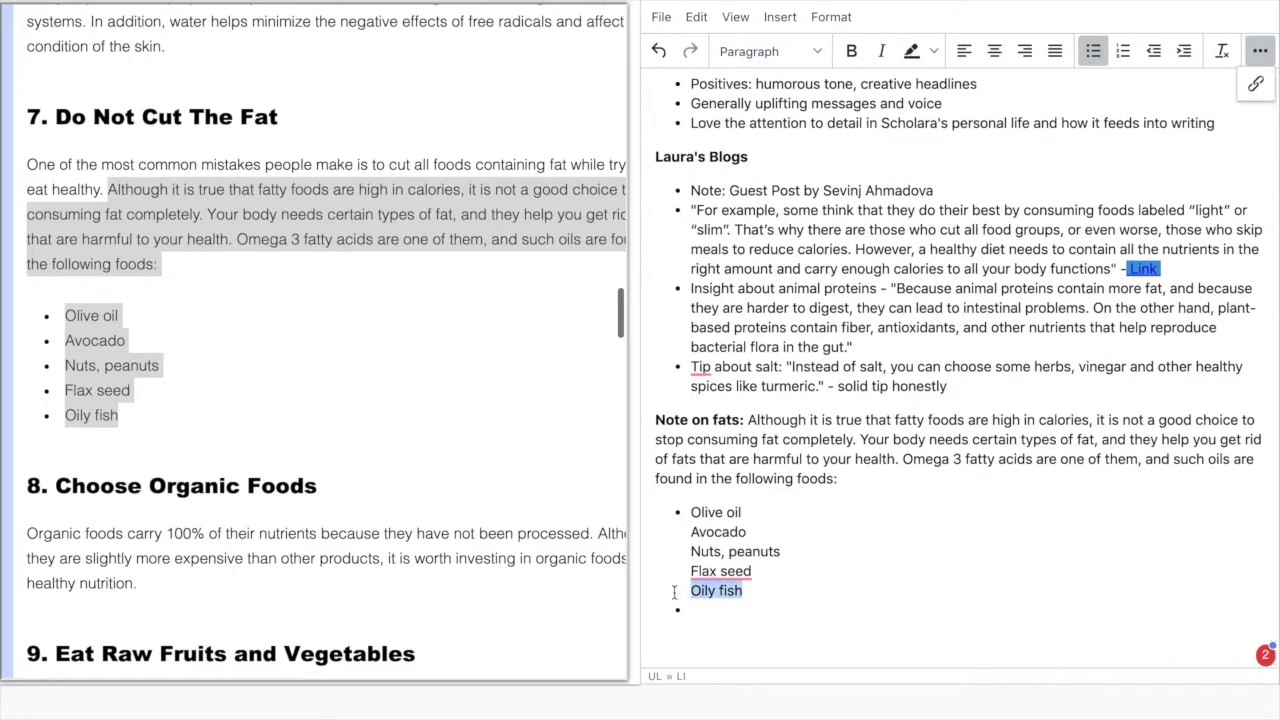
pyautogui.click(695, 534)
pyautogui.click(1090, 50)
pyautogui.click(1090, 50)
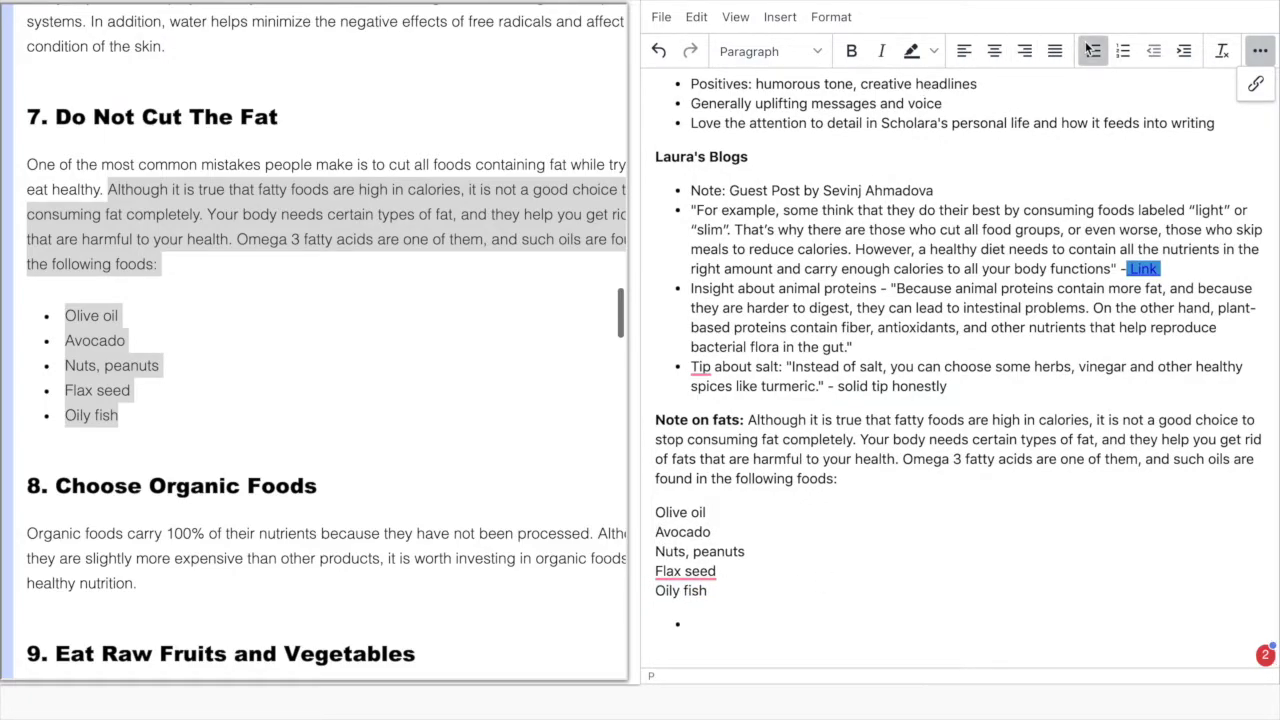
pyautogui.press('BackSpace')
pyautogui.press('BackSpace')
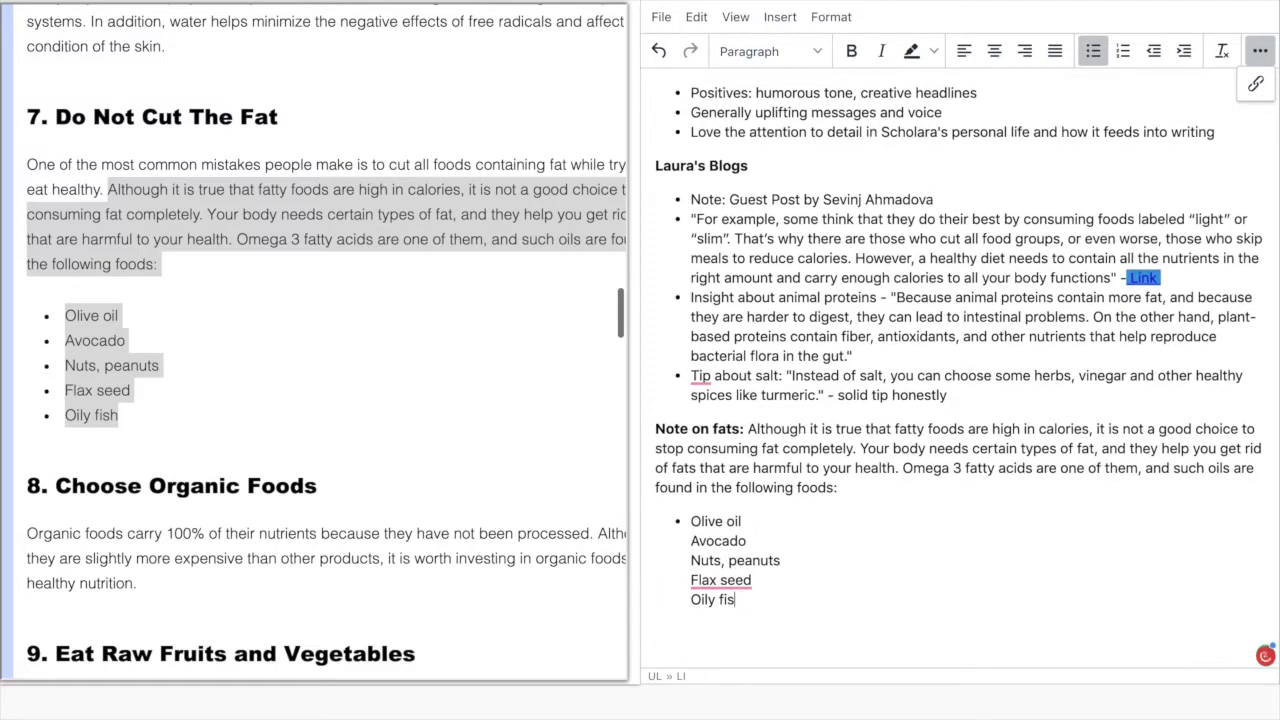
# - Split the foods in the fats note so that "Avocado", "Nuts," and "peanuts" each start their own bullet
pyautogui.press('BackSpace')
pyautogui.press('Return')
pyautogui.click(692, 558)
pyautogui.press('BackSpace')
pyautogui.press('Return')
pyautogui.click(727, 562)
pyautogui.press('Return')
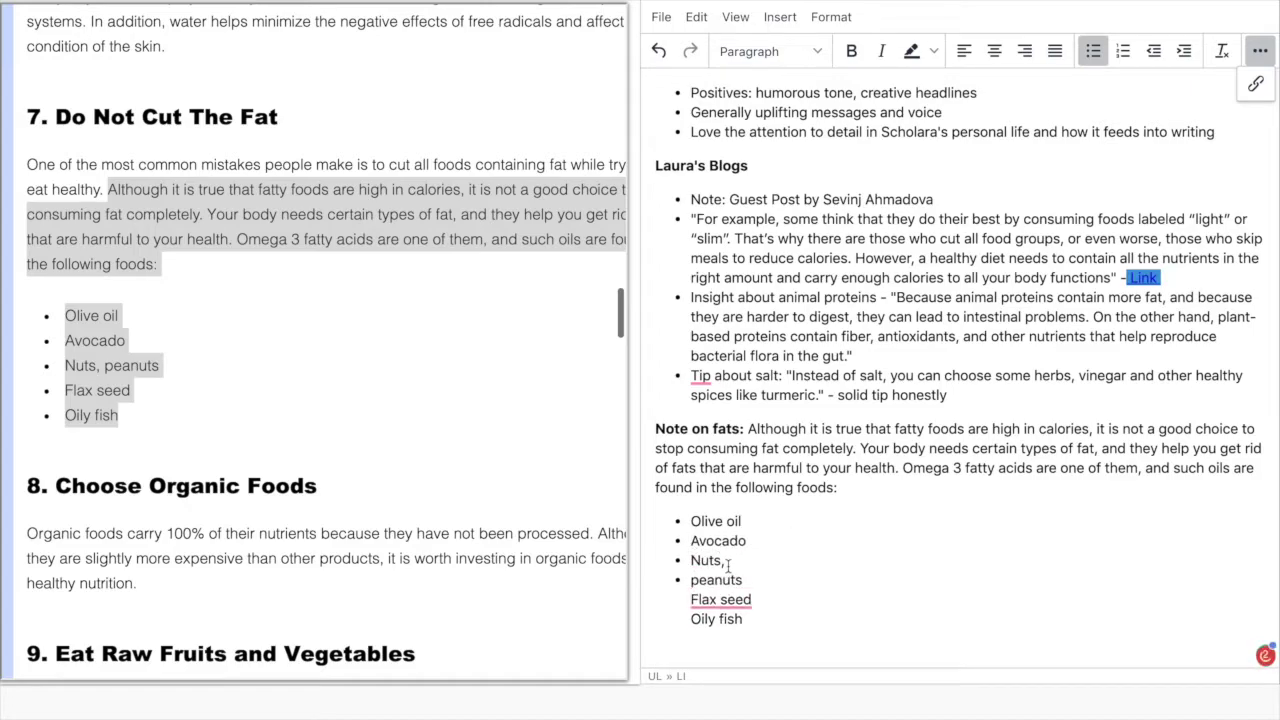
# - Put "Flax seed" and "Oily fish" on their own bullets and capitalize "Peanuts"
pyautogui.click(691, 600)
pyautogui.press('BackSpace')
pyautogui.press('Return')
pyautogui.click(691, 619)
pyautogui.press('BackSpace')
pyautogui.press('Return')
# - Open the "Healthy Recipes Guru" link in the captured article's Bio section and look through the blog's home page
pyautogui.scroll(-3, 485, 492)
pyautogui.scroll(-9, 485, 492)
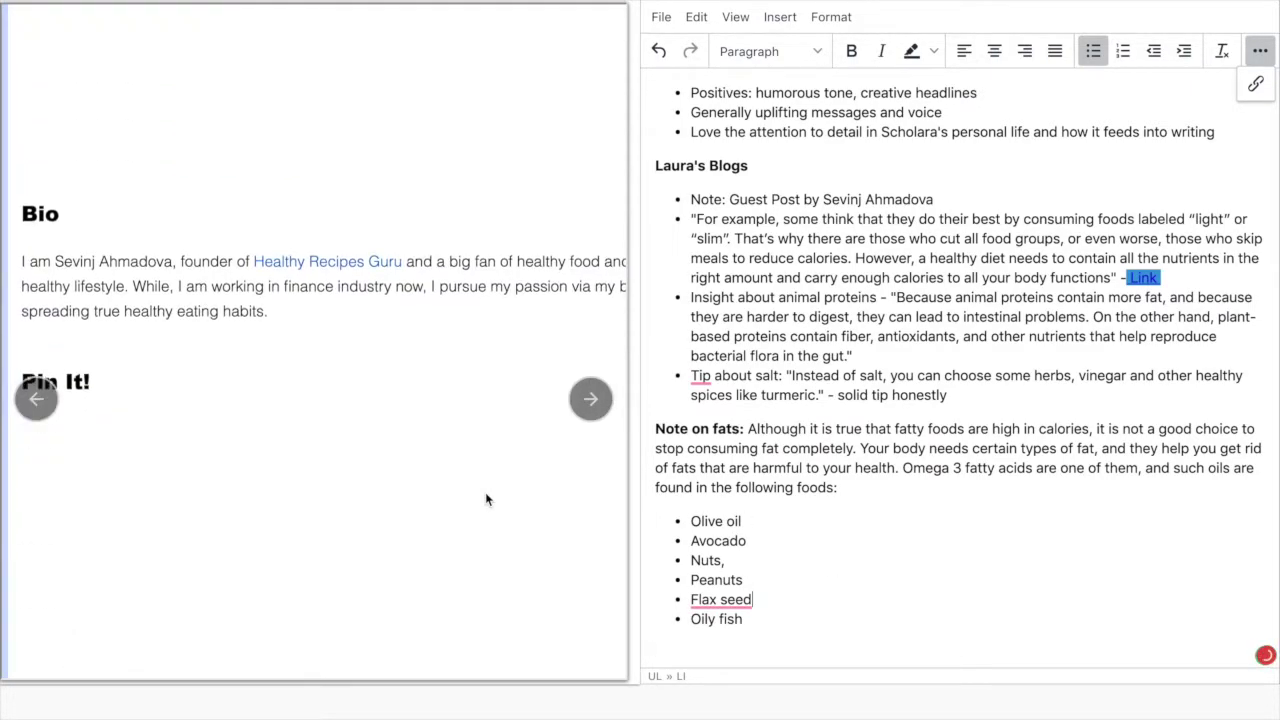
pyautogui.hscroll(2, 485, 498)
pyautogui.hscroll(1, 485, 498)
pyautogui.hscroll(-2, 485, 498)
pyautogui.scroll(1, 485, 498)
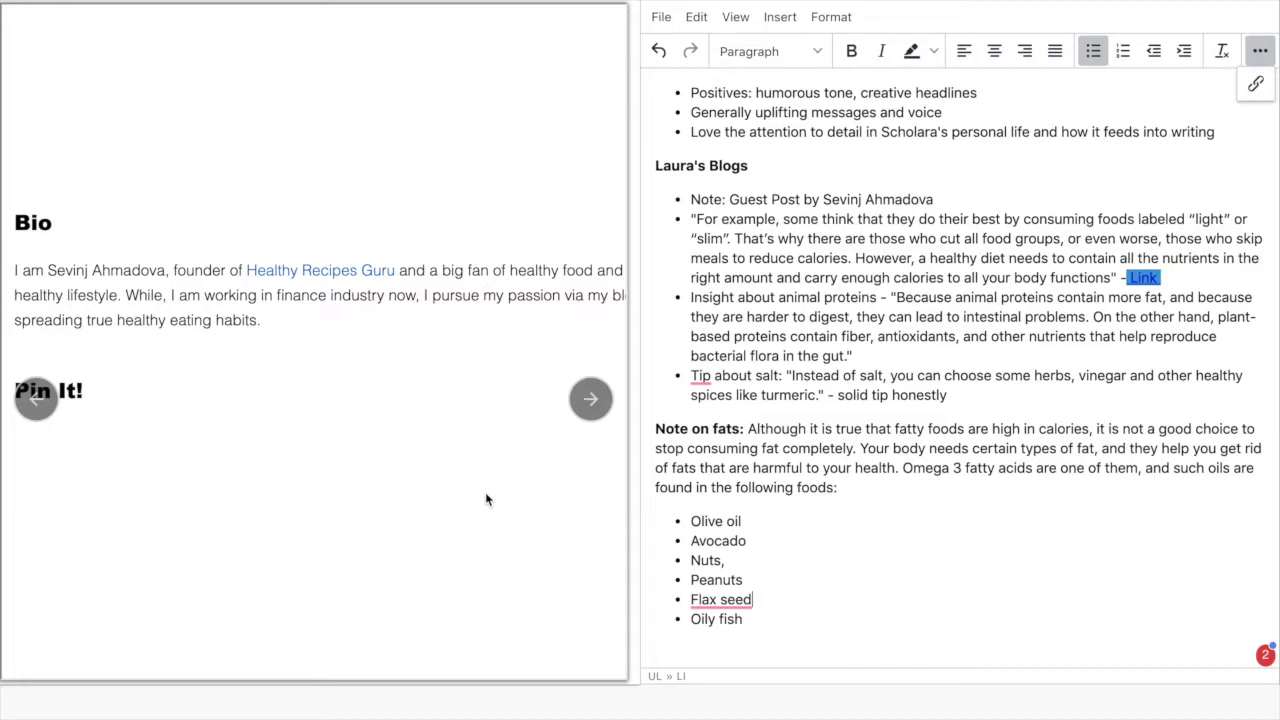
pyautogui.click(350, 281)
pyautogui.scroll(-5, 300, 474)
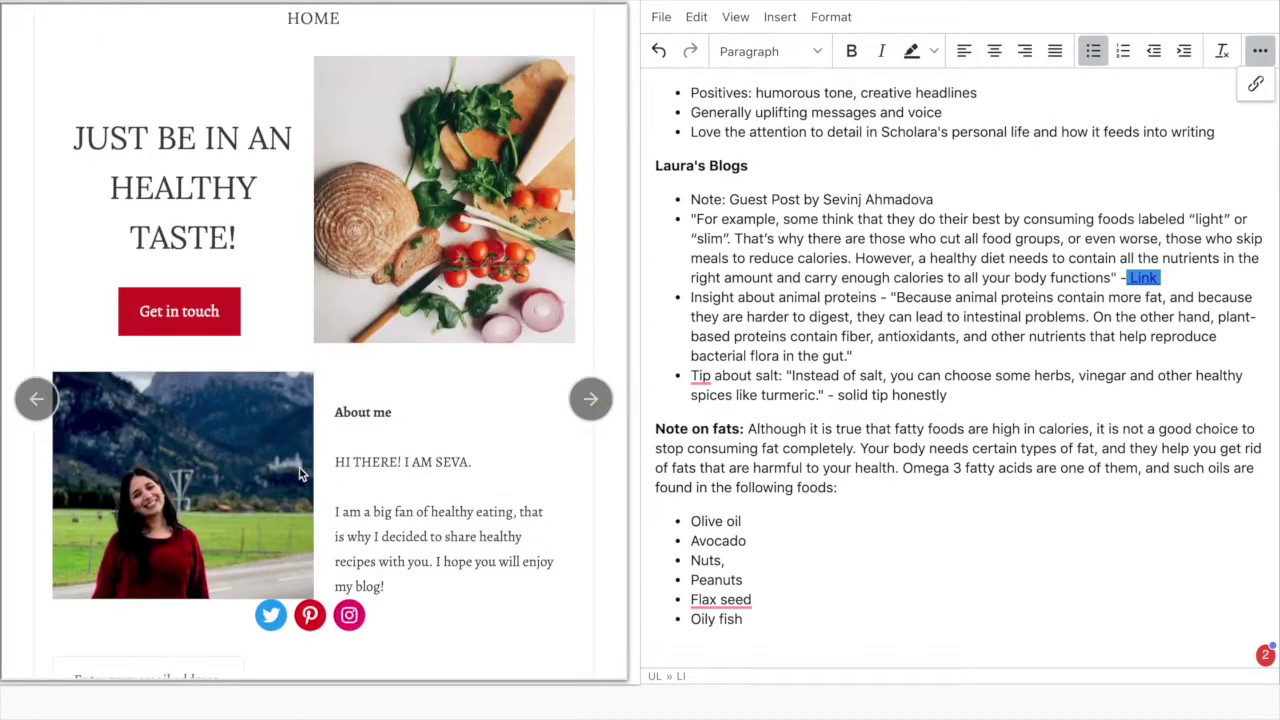
pyautogui.scroll(-1, 281, 491)
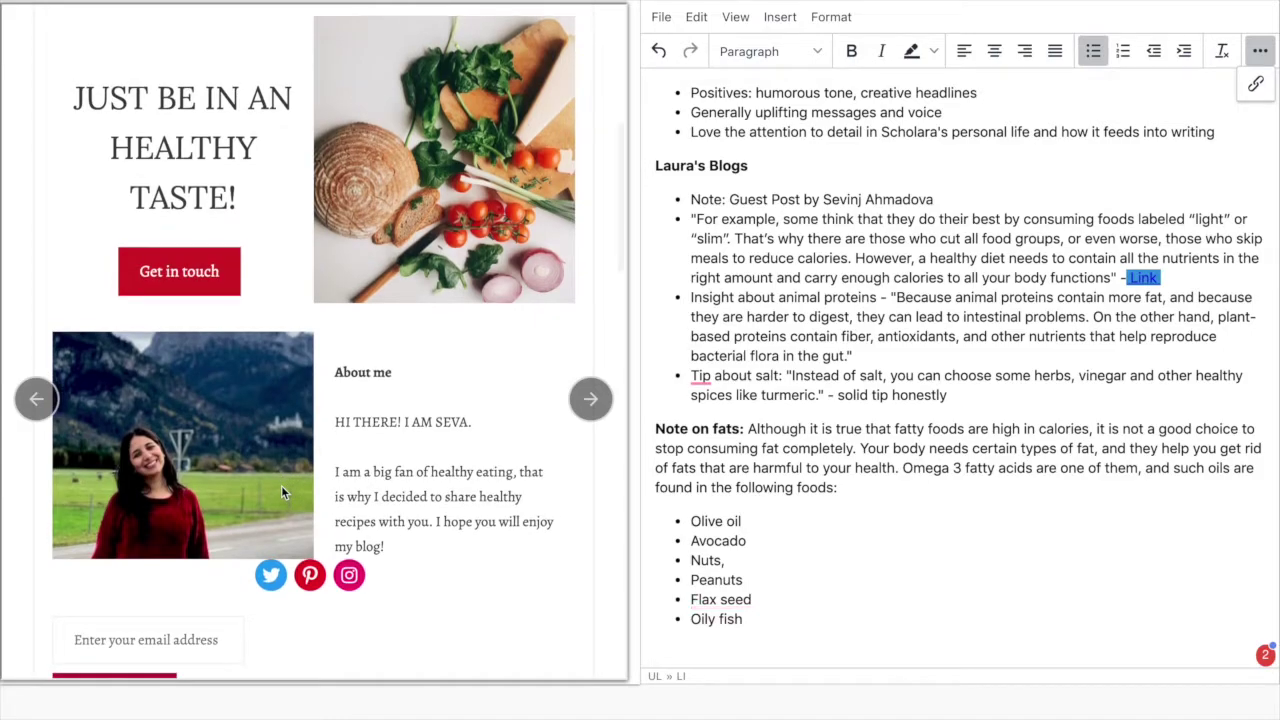
pyautogui.scroll(-3, 281, 485)
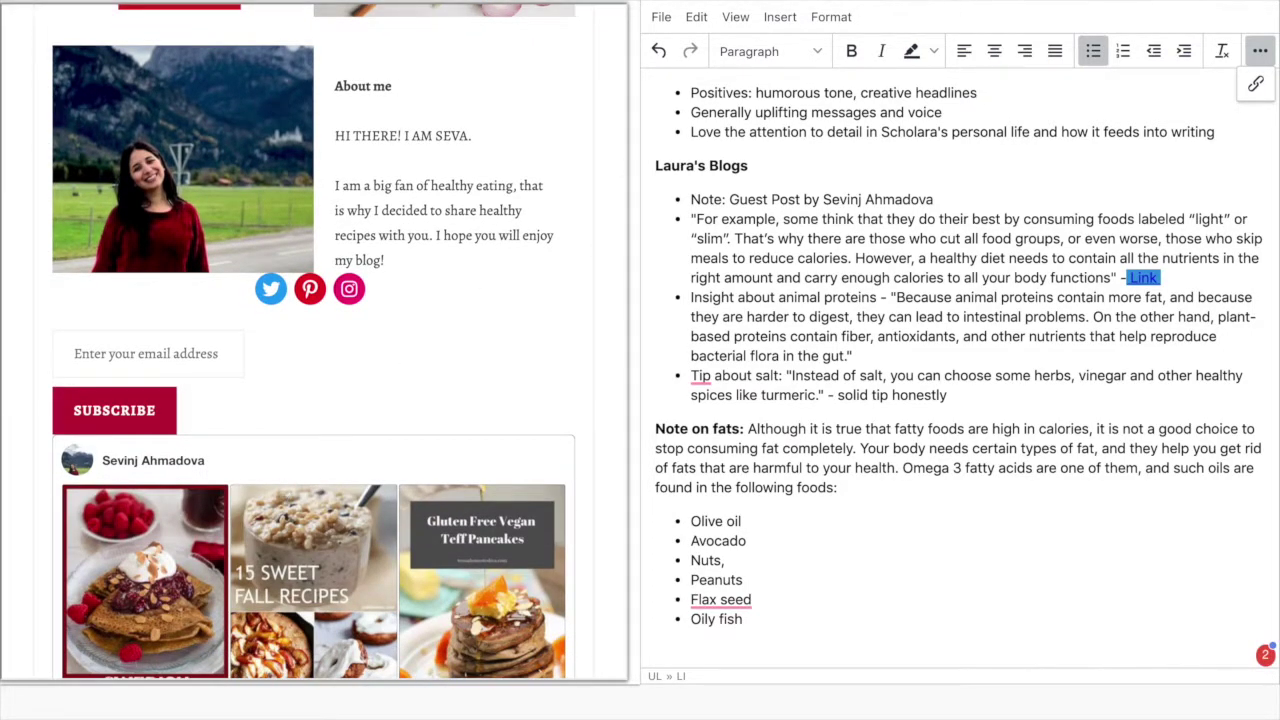
# - Exit Zen Mode and view the blog page down to its Pinterest feed in the split workspace
pyautogui.press('Escape')
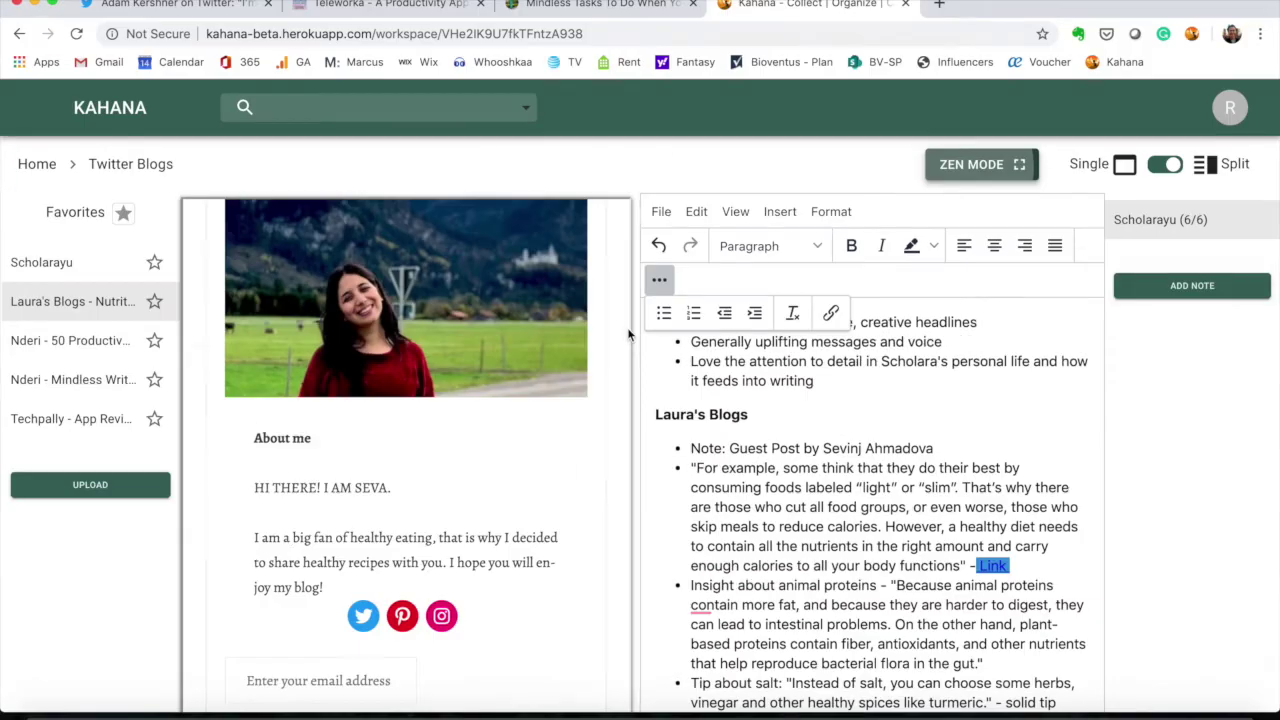
pyautogui.scroll(-1, 560, 550)
pyautogui.scroll(-1, 700, 500)
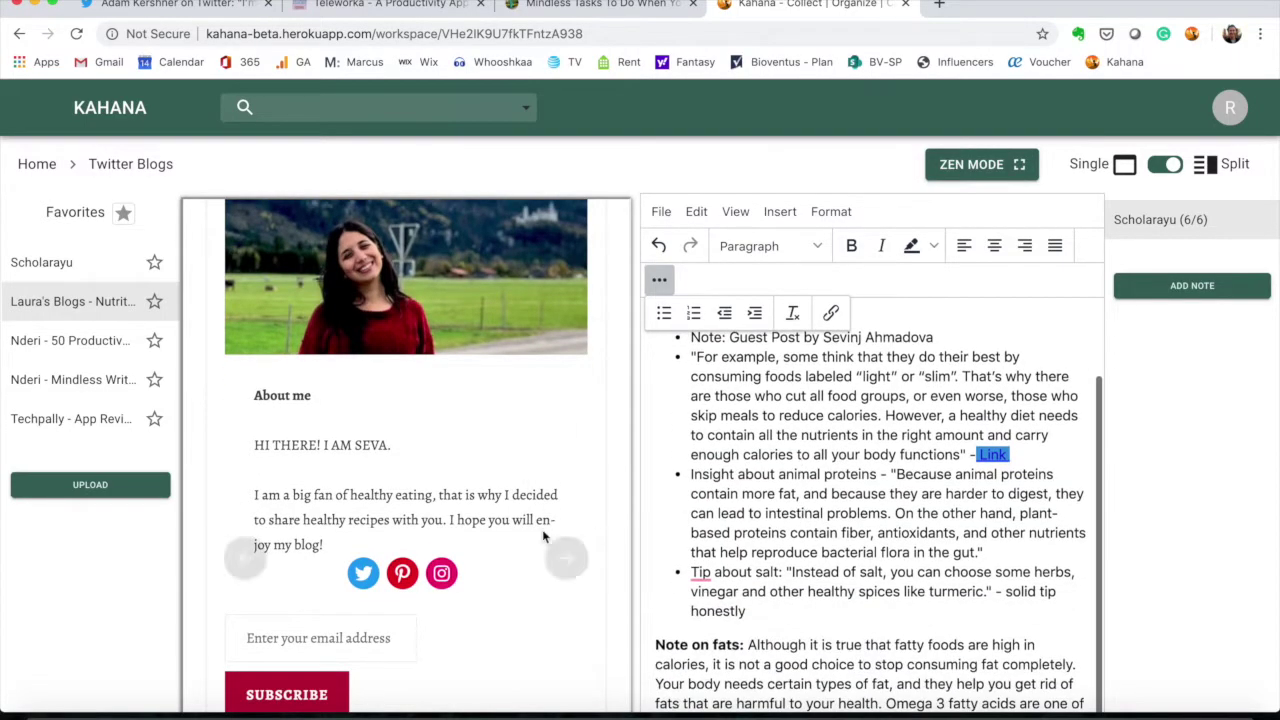
pyautogui.scroll(-4, 540, 545)
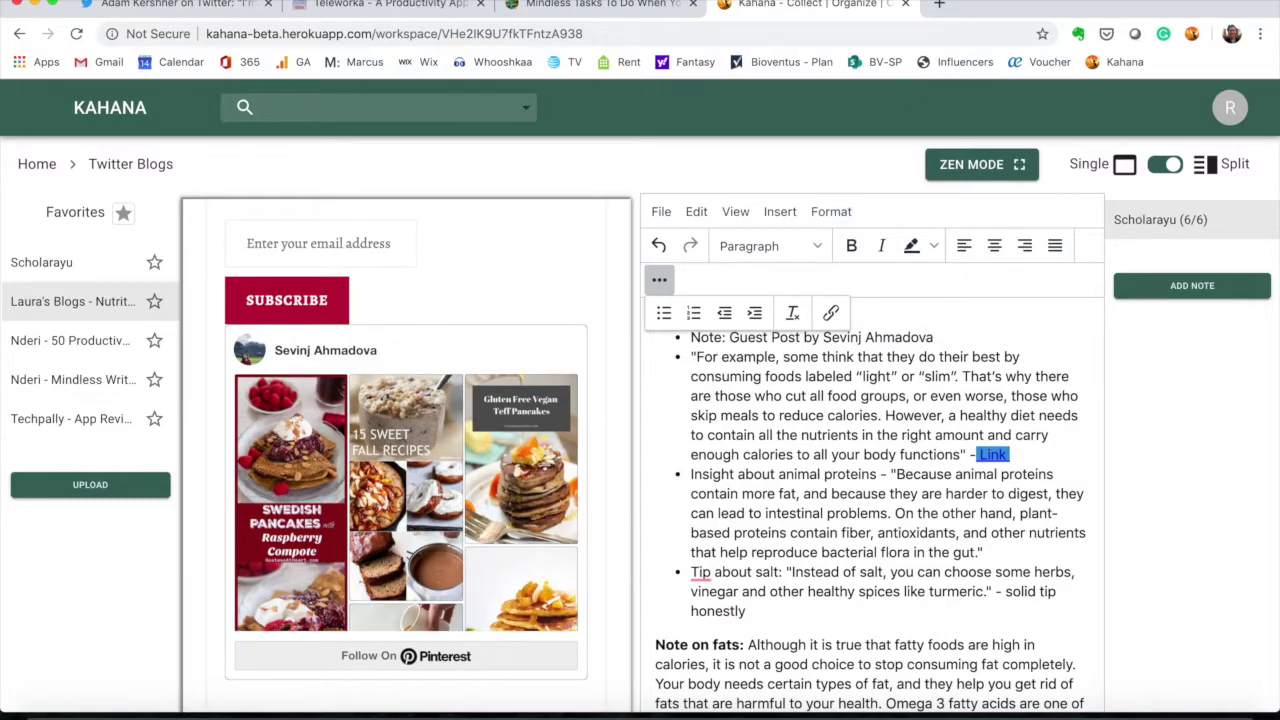